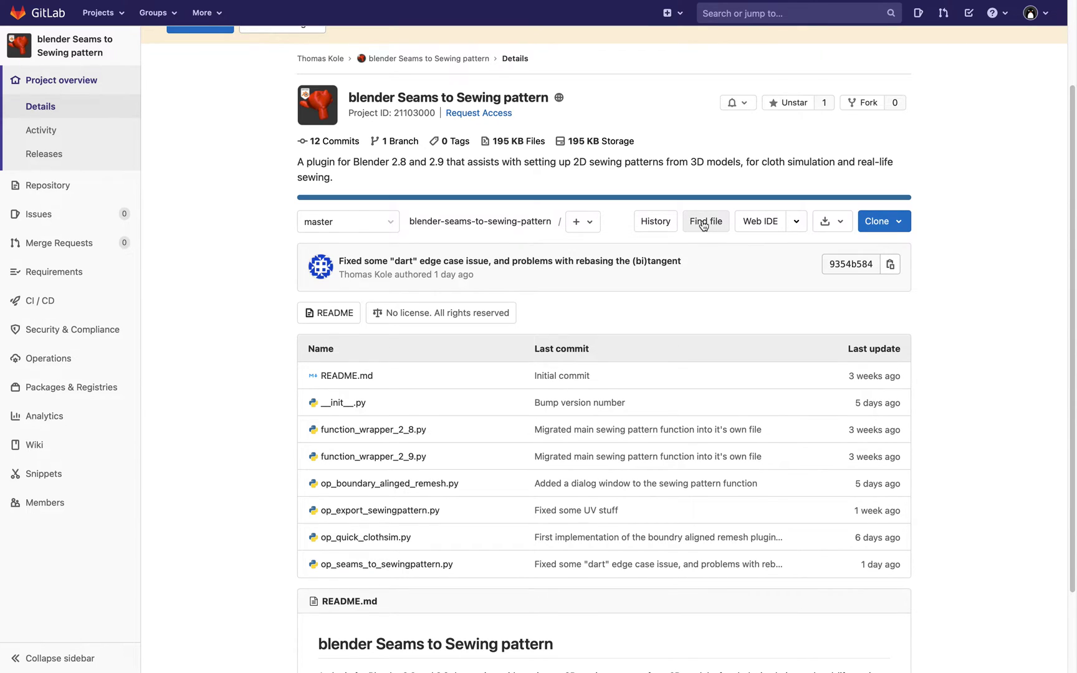
Examine the "blender Seams to Sewing pattern" project page, highlighting the project title.
{"action": "scroll", "coordinate": [457, 274], "scroll_direction": "up", "scroll_amount": 1}
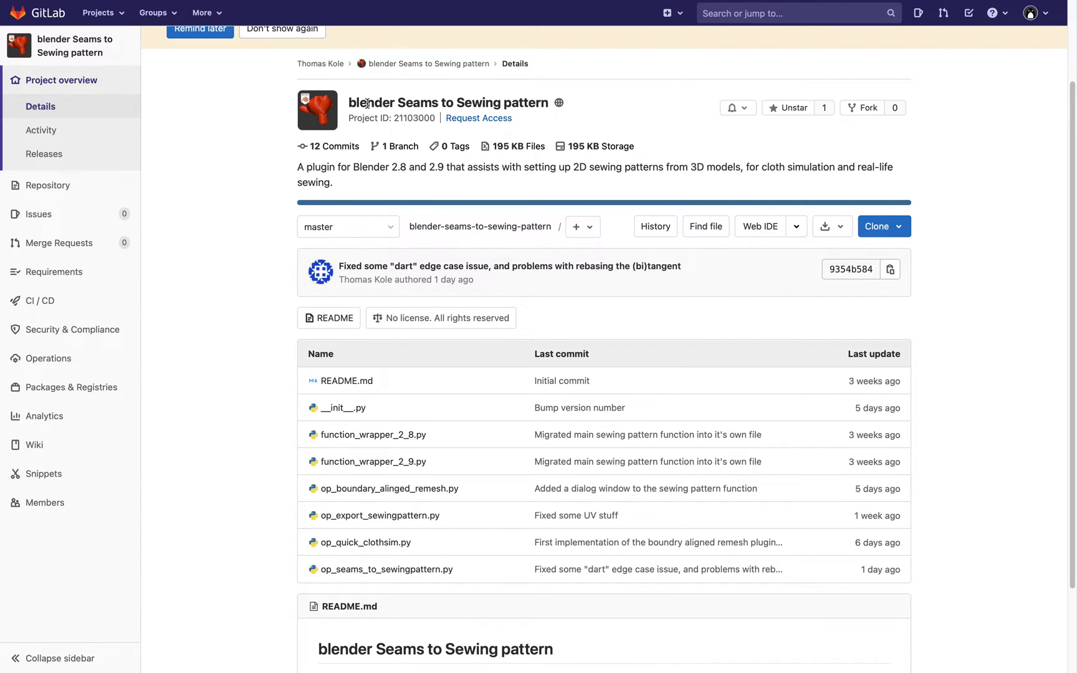
{"action": "left_click_drag", "start_coordinate": [368, 104], "coordinate": [530, 101]}
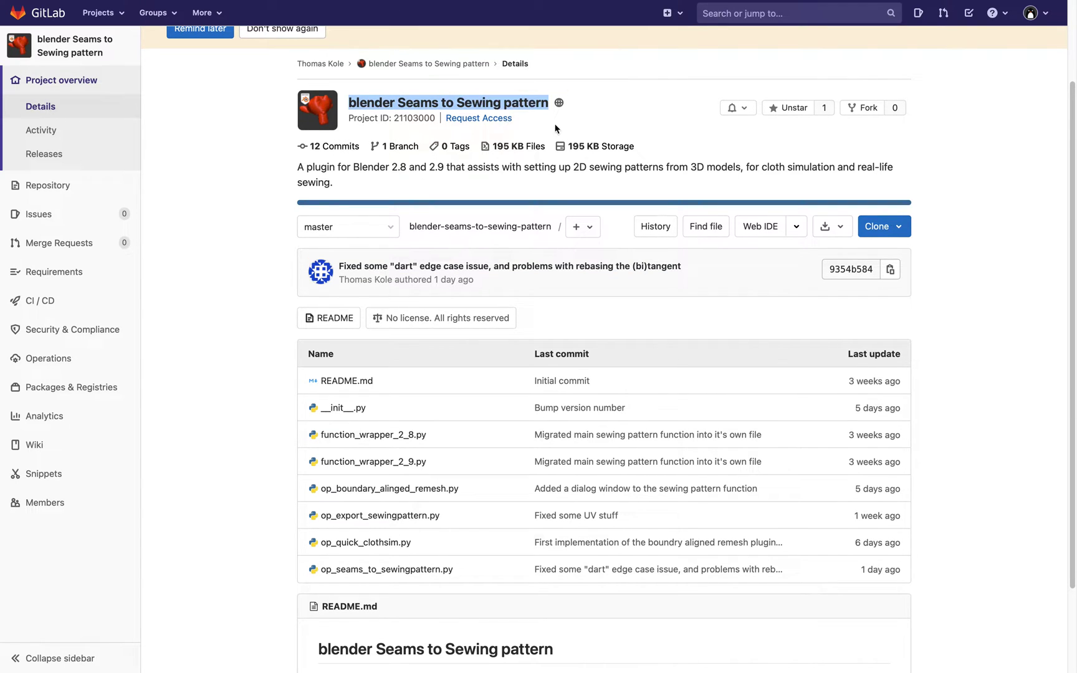
{"action": "scroll", "coordinate": [580, 128], "scroll_direction": "up", "scroll_amount": 1}
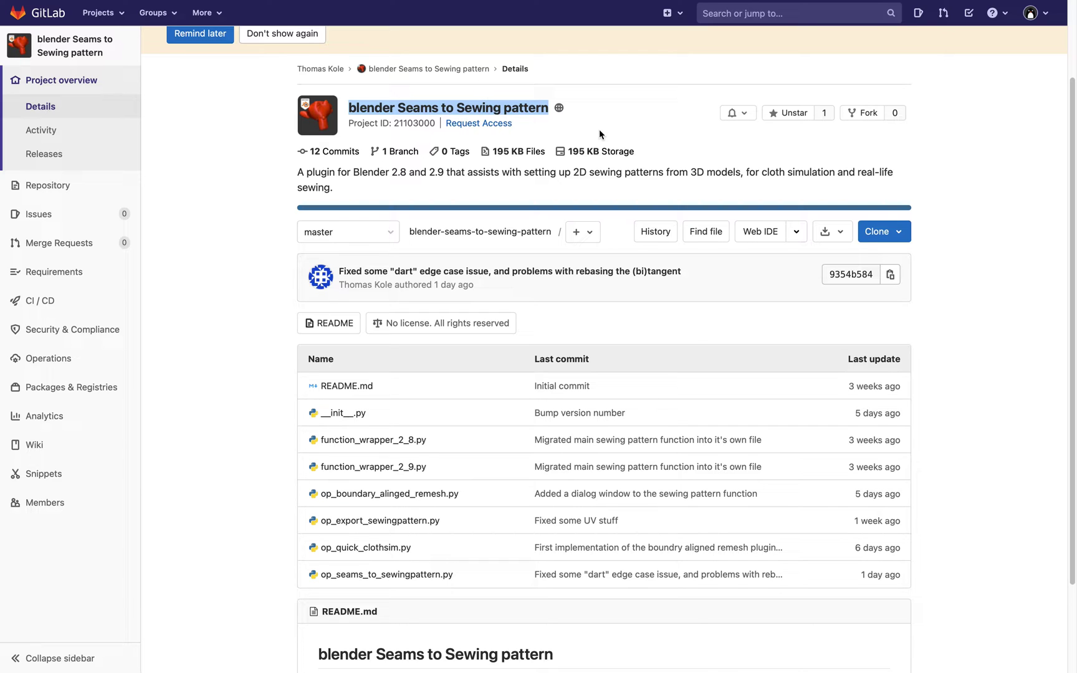
Switch to Blender and close the Preferences window showing the Seams to Sewing Pattern add-on.
{"action": "key", "text": "ctrl+Left"}
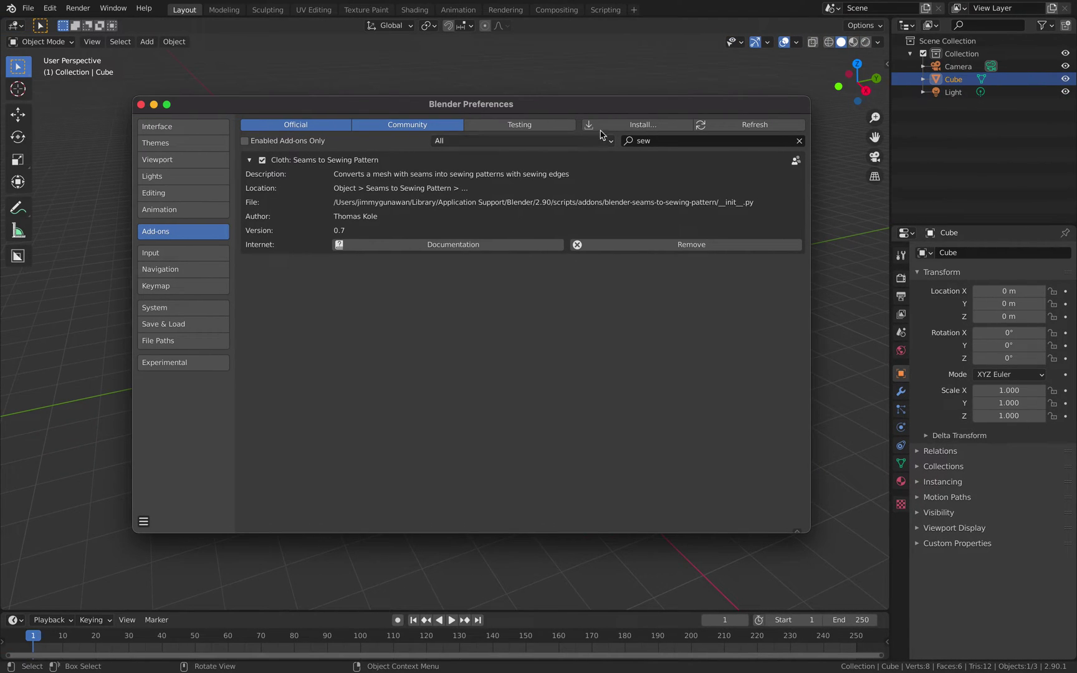
{"action": "left_click_drag", "start_coordinate": [730, 108], "coordinate": [711, 108]}
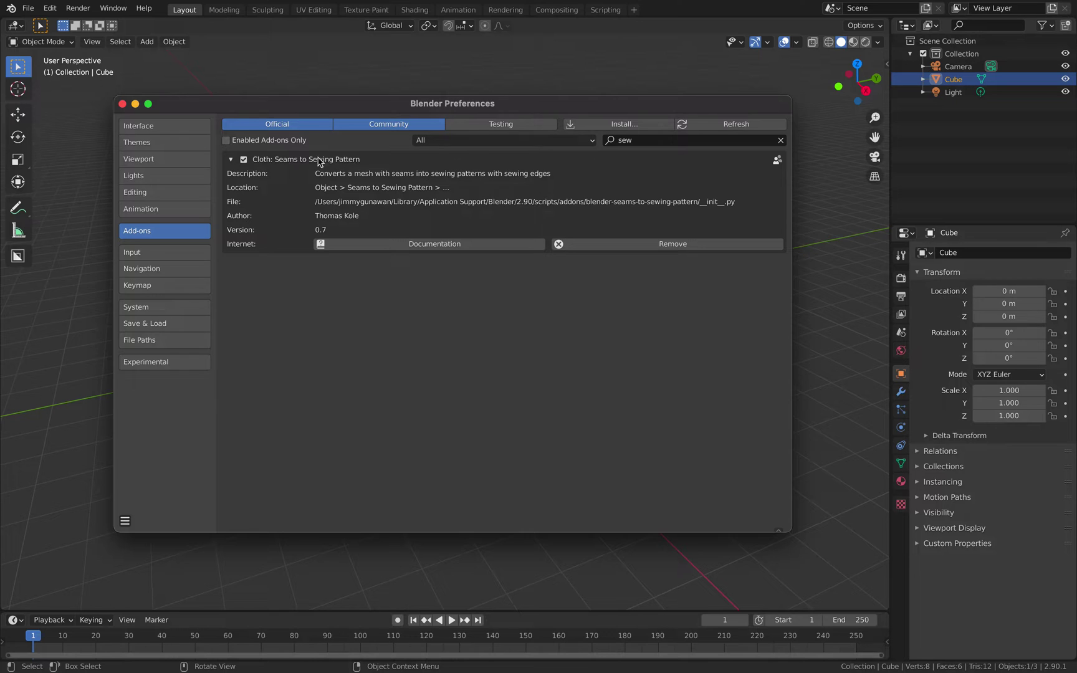
{"action": "left_click", "coordinate": [123, 103]}
View the splash screen to check the Blender version and dismiss it.
{"action": "left_click", "coordinate": [12, 8]}
{"action": "left_click", "coordinate": [20, 22]}
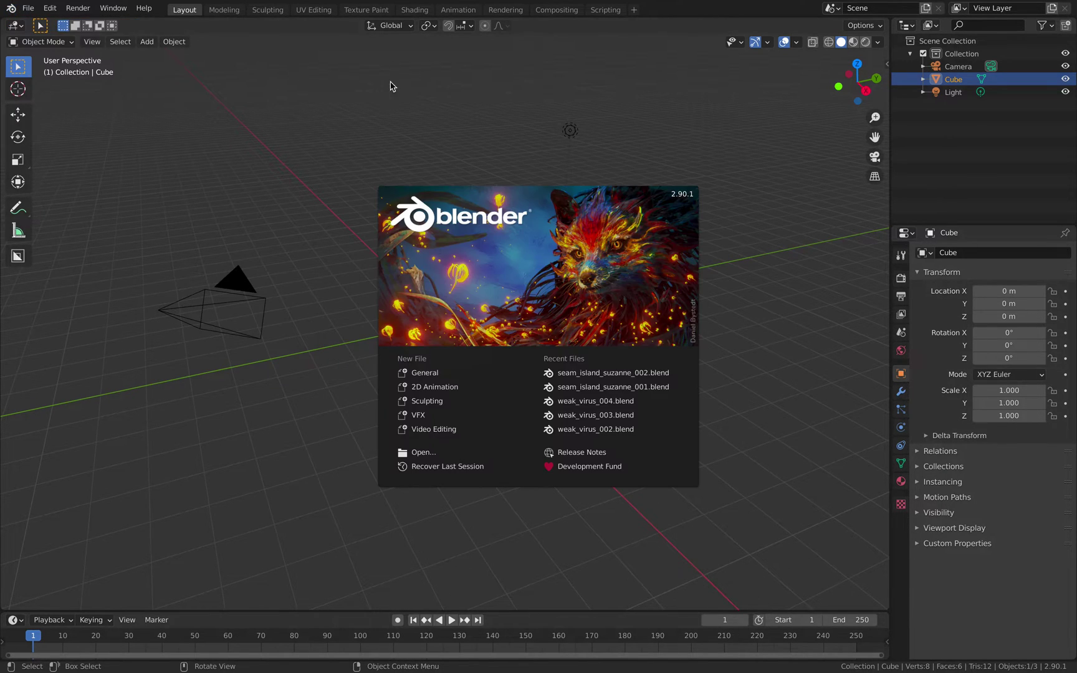
{"action": "left_click", "coordinate": [723, 223]}
Delete all default objects from the scene.
{"action": "key", "text": "a"}
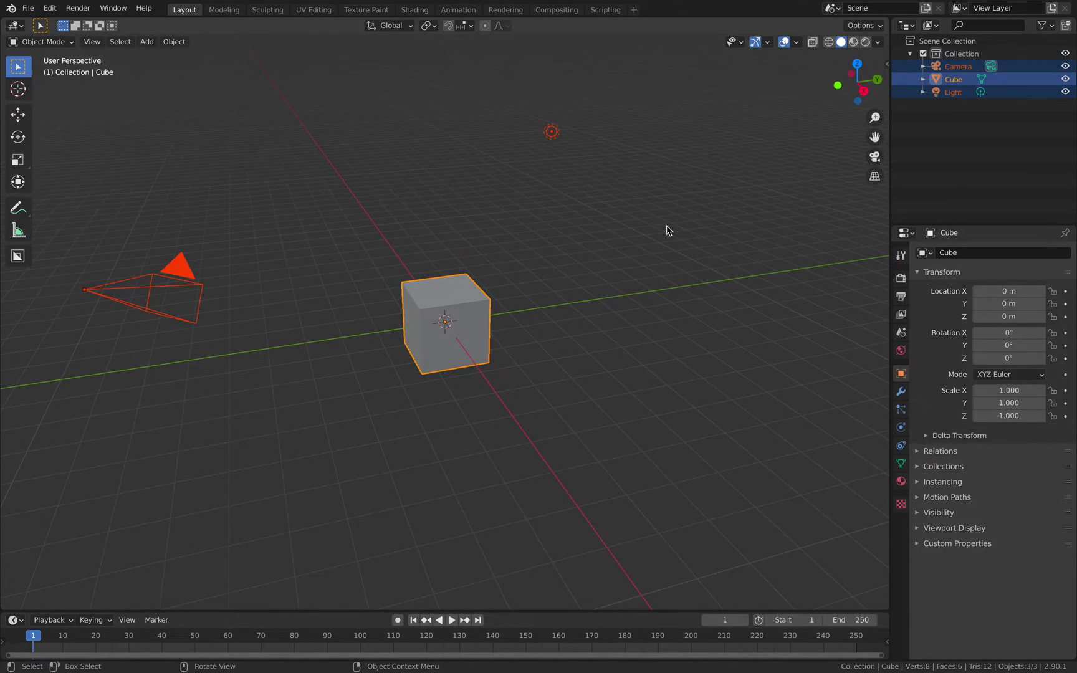
{"action": "key", "text": "x"}
{"action": "left_click", "coordinate": [665, 228]}
Add a new cube mesh to the empty scene.
{"action": "middle_click_drag", "start_coordinate": [498, 255], "coordinate": [469, 258]}
{"action": "key", "text": "shift+a"}
{"action": "mouse_move", "coordinate": [469, 253]}
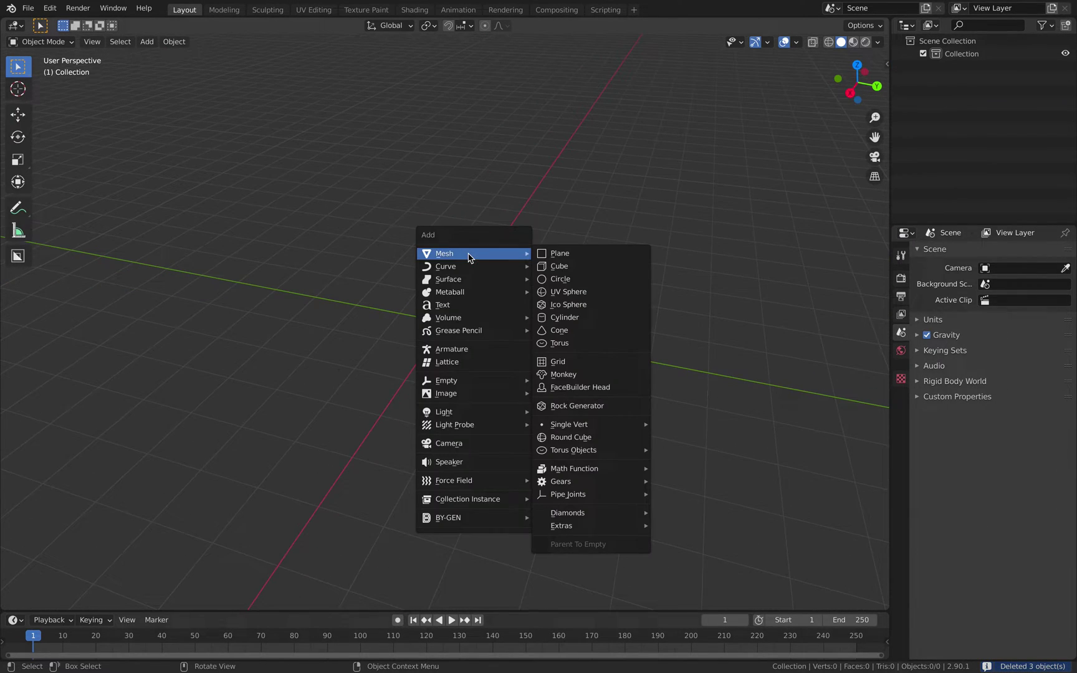
{"action": "left_click", "coordinate": [561, 269]}
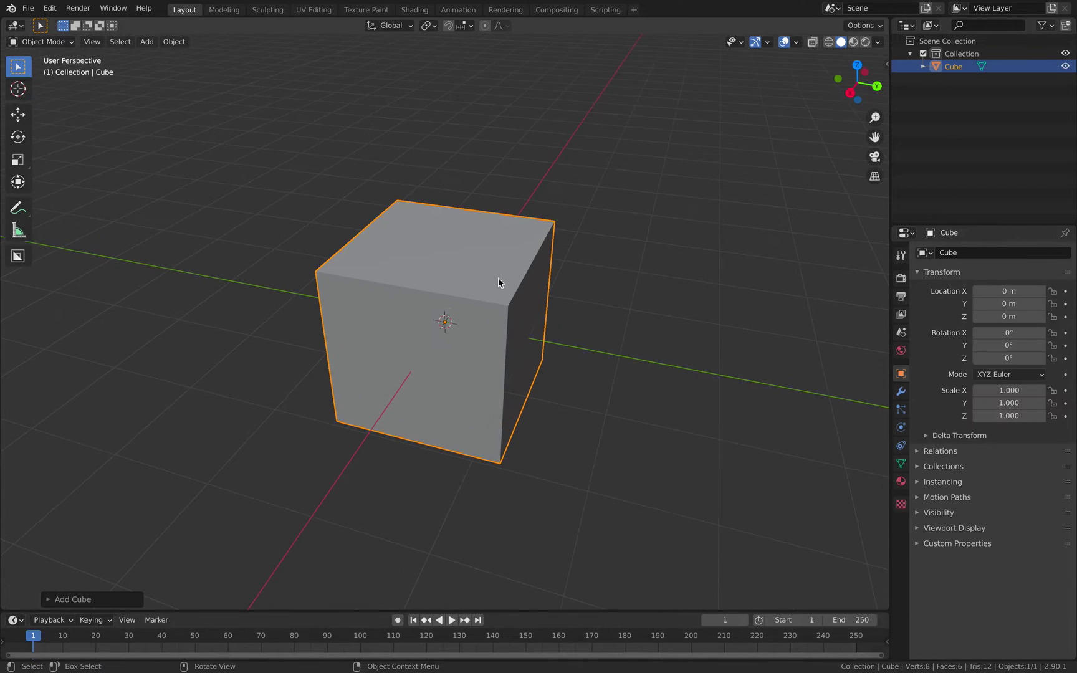
In Edit Mode, select the four edges around the cube's top face and mark them as seams.
{"action": "middle_click_drag", "start_coordinate": [429, 267], "coordinate": [462, 232]}
{"action": "key", "text": "Tab"}
{"action": "key", "text": "alt+a"}
{"action": "left_click", "coordinate": [98, 41]}
{"action": "left_click", "coordinate": [413, 273], "text": "alt"}
{"action": "left_click", "coordinate": [371, 278], "text": "shift"}
{"action": "left_click", "coordinate": [497, 208], "text": "shift"}
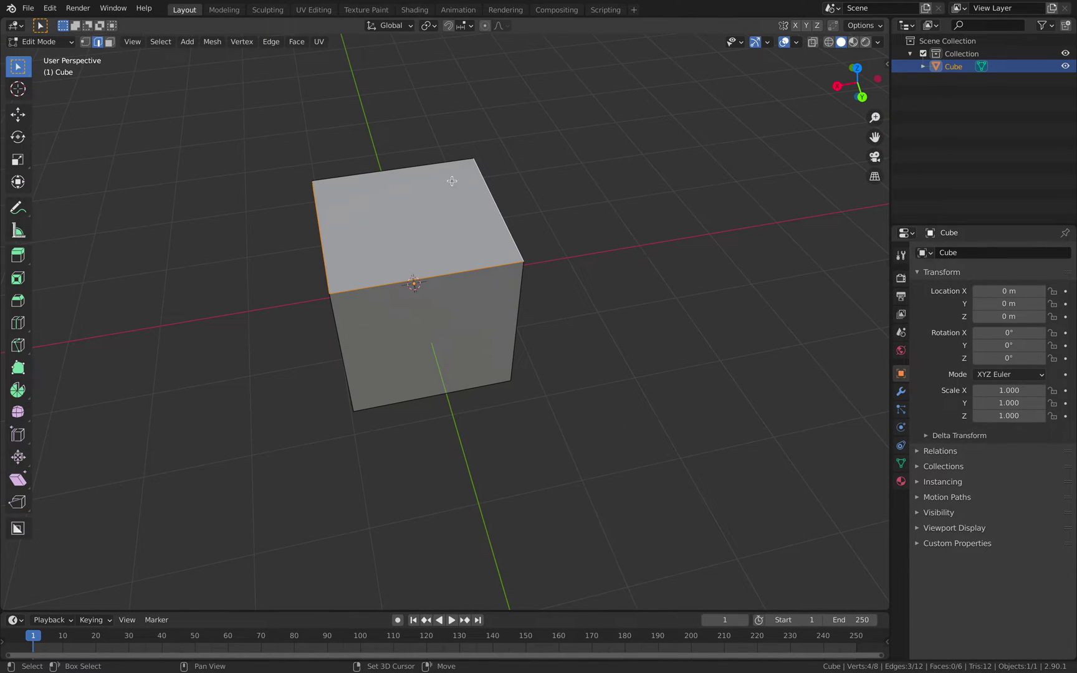
{"action": "left_click", "coordinate": [424, 164], "text": "shift"}
{"action": "middle_click_drag", "start_coordinate": [424, 164], "coordinate": [480, 168]}
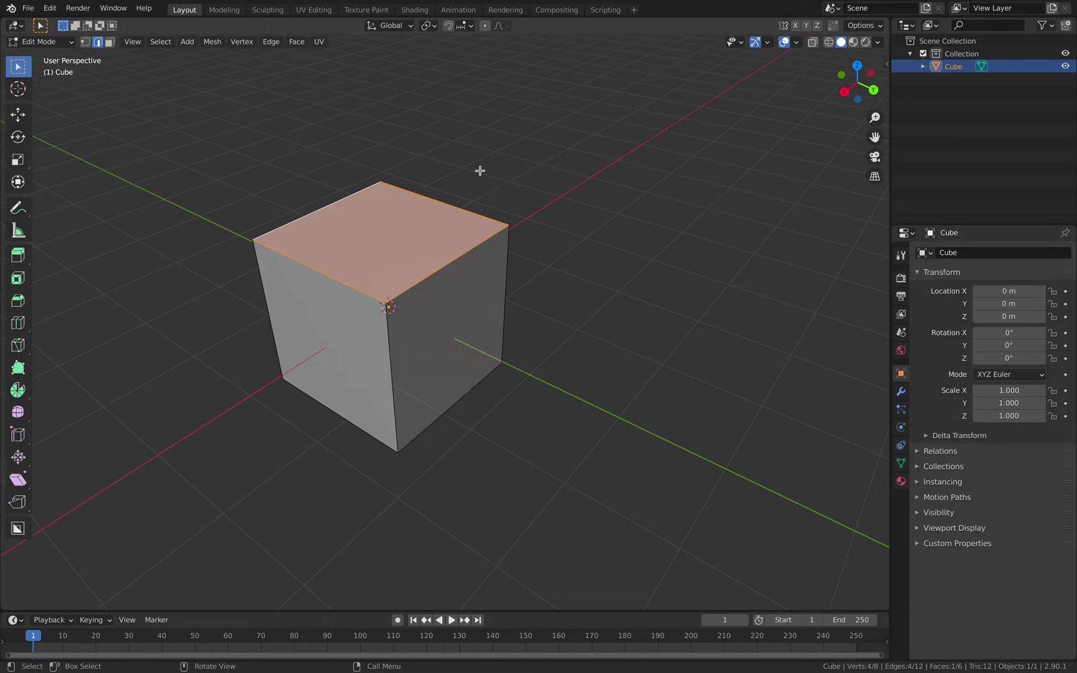
{"action": "key", "text": "ctrl+e"}
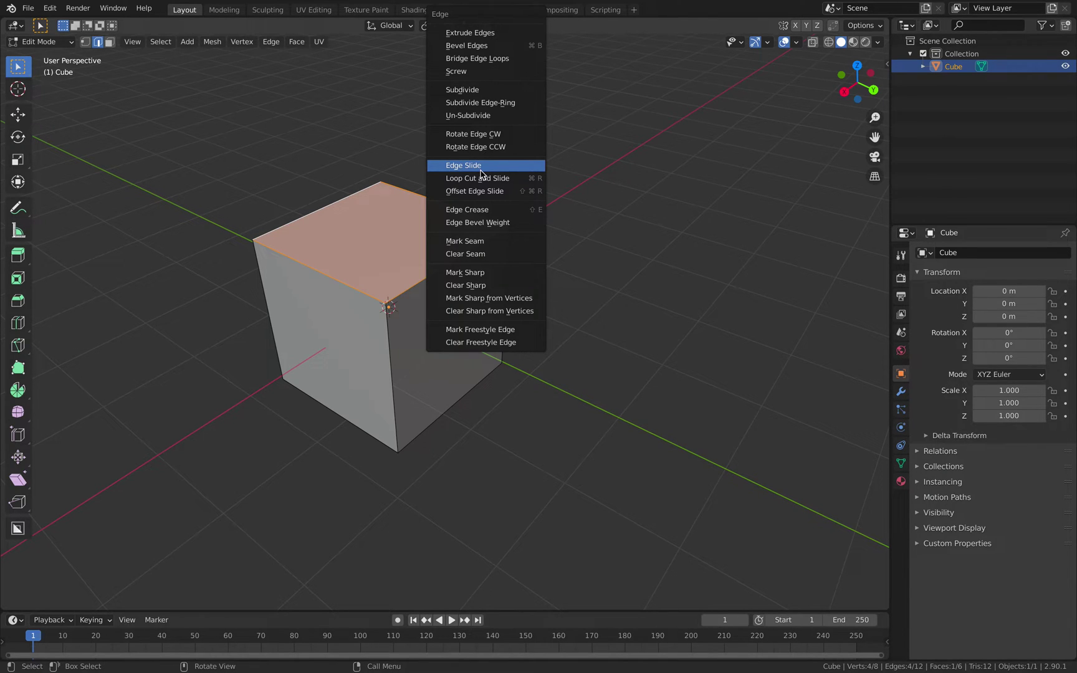
{"action": "left_click", "coordinate": [486, 243]}
Select the whole cube and split the 3D viewport to show its UV layout in a UV Editor.
{"action": "key", "text": "a"}
{"action": "middle_click_drag", "start_coordinate": [492, 237], "coordinate": [436, 238], "text": "shift"}
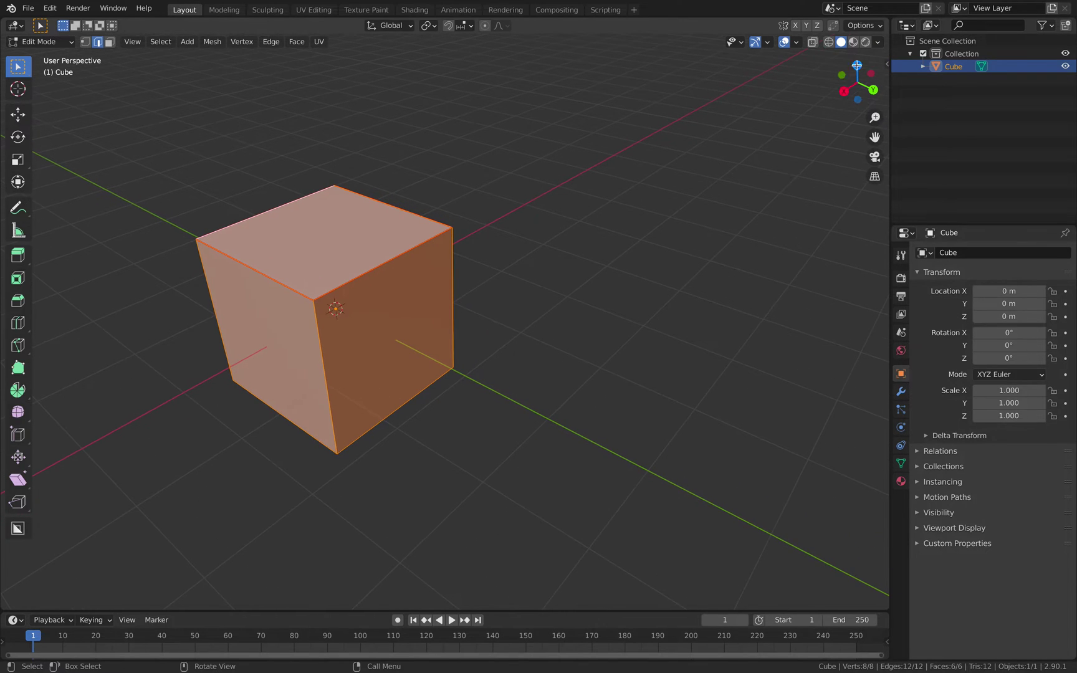
{"action": "left_click_drag", "start_coordinate": [886, 20], "coordinate": [542, 48]}
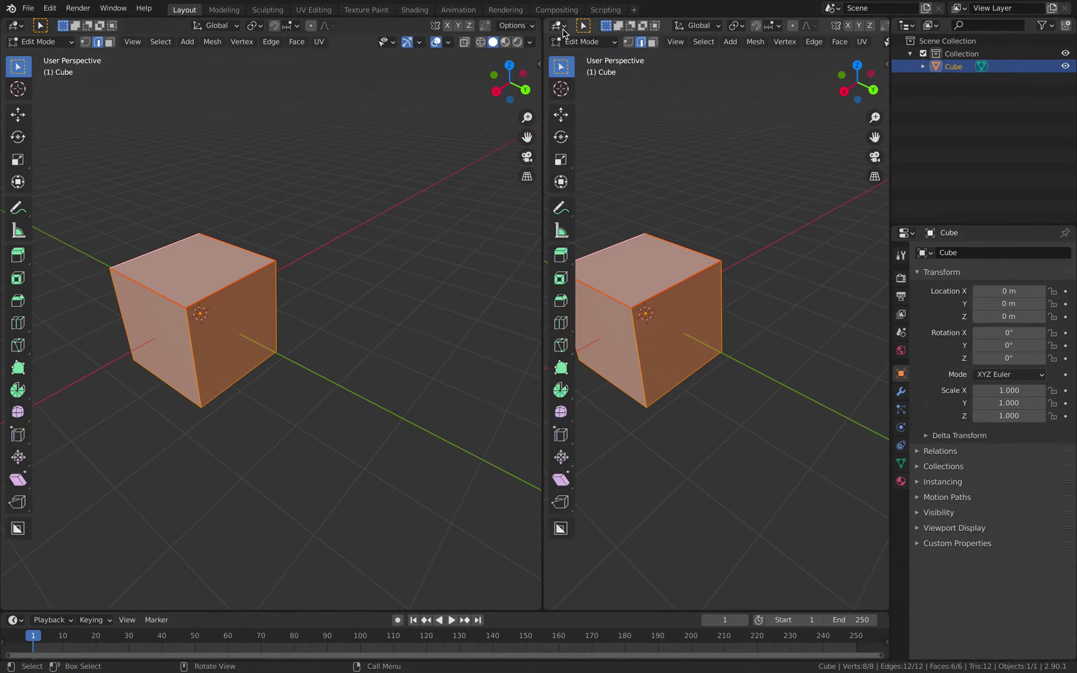
{"action": "left_click", "coordinate": [559, 25]}
{"action": "left_click", "coordinate": [589, 102]}
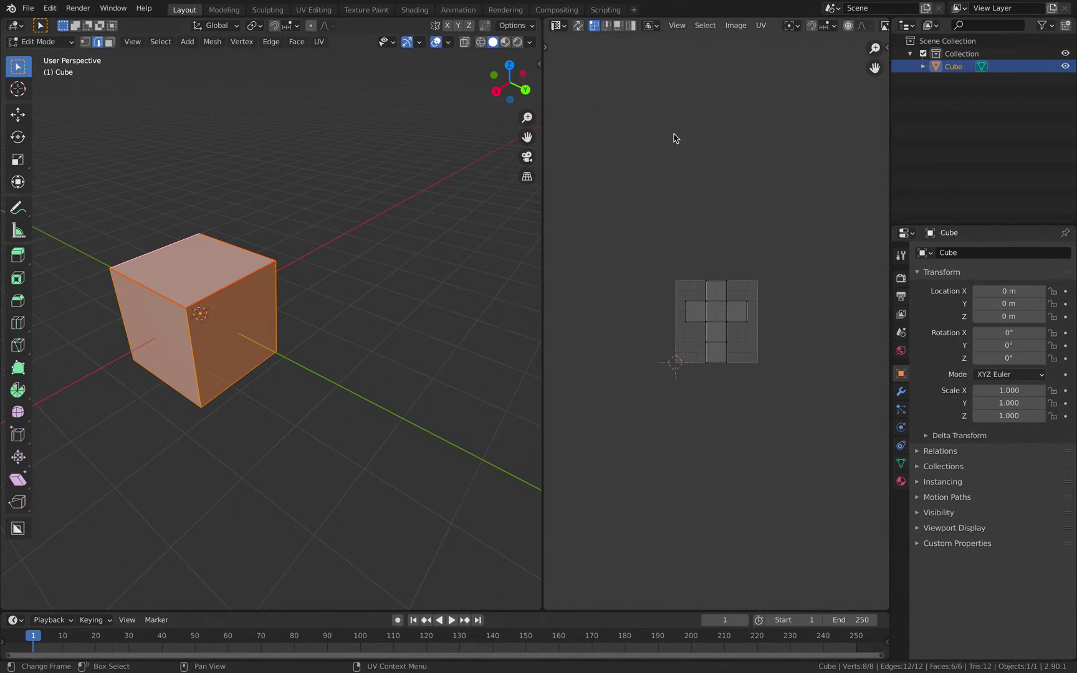
{"action": "scroll", "coordinate": [212, 260], "scroll_direction": "up", "scroll_amount": 3}
{"action": "middle_click_drag", "start_coordinate": [212, 260], "coordinate": [353, 246], "text": "shift"}
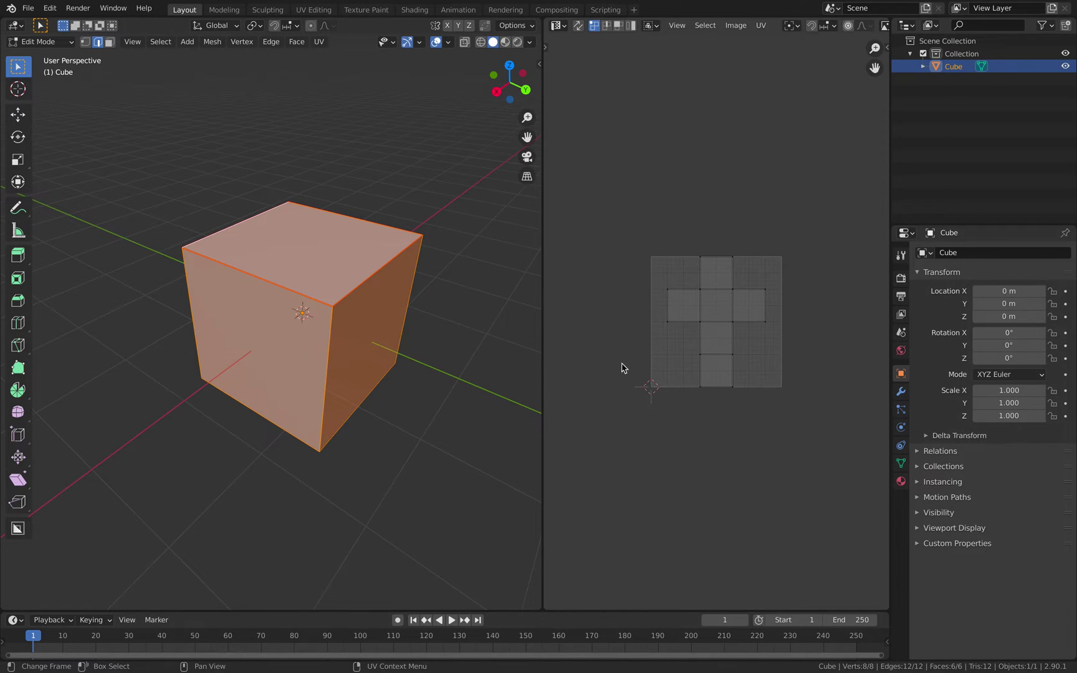
Unwrap the whole cube using the top-face seams and check the resulting UV layout.
{"action": "key", "text": "alt+a"}
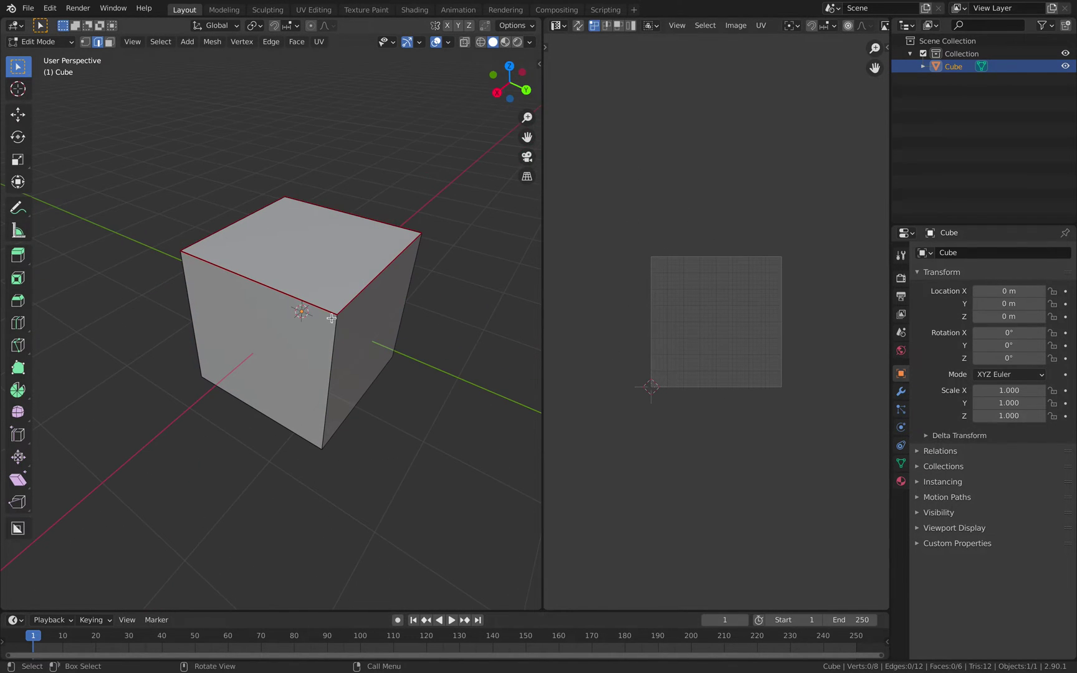
{"action": "middle_click_drag", "start_coordinate": [357, 325], "coordinate": [335, 277]}
{"action": "key", "text": "a"}
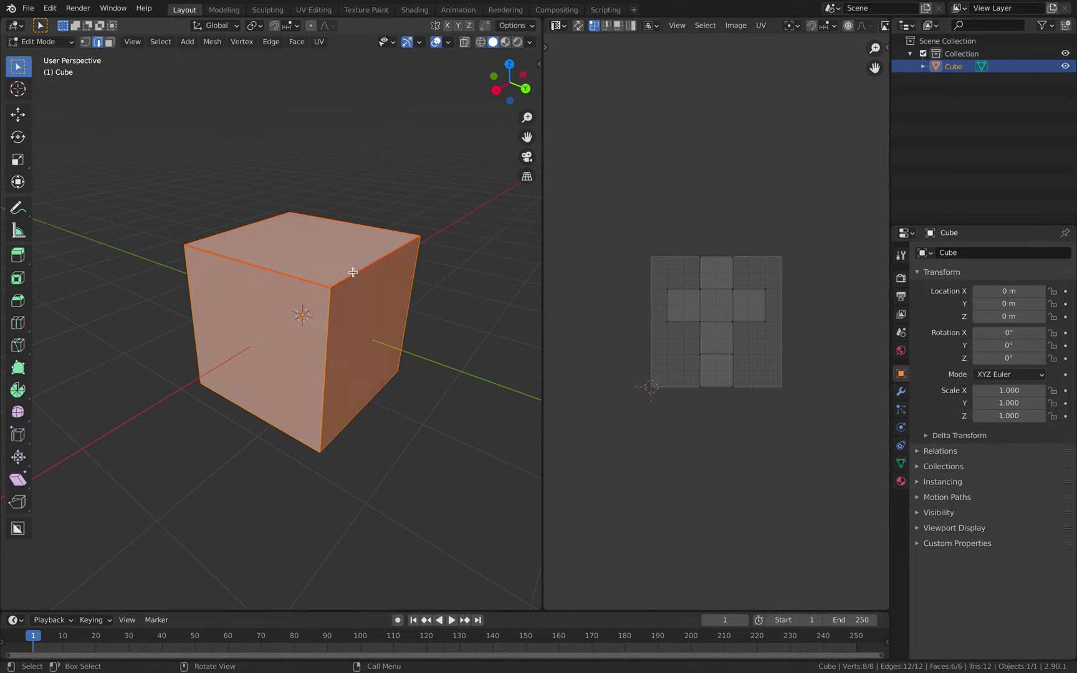
{"action": "key", "text": "u"}
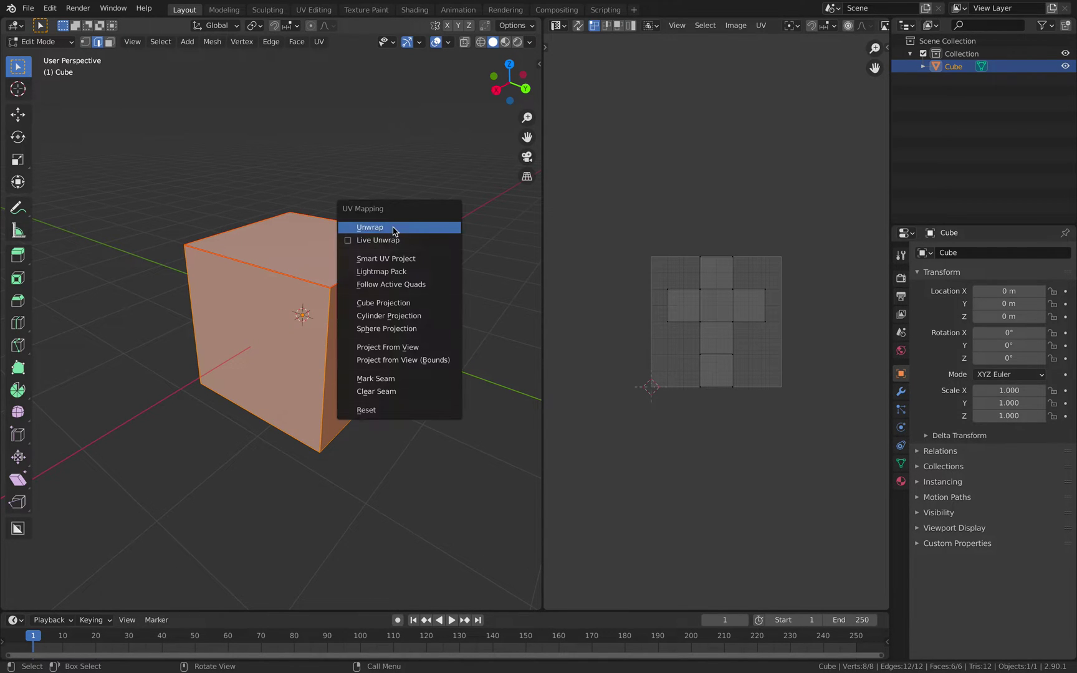
{"action": "left_click", "coordinate": [394, 229]}
{"action": "scroll", "coordinate": [567, 308], "scroll_direction": "up", "scroll_amount": 2}
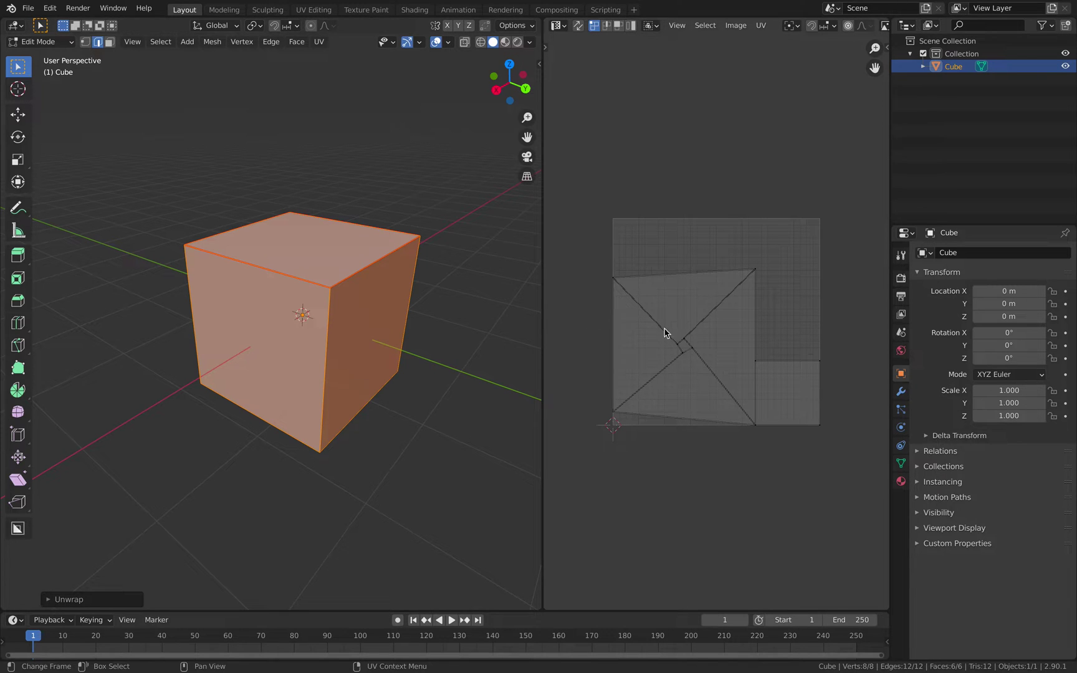
{"action": "scroll", "coordinate": [712, 349], "scroll_direction": "up", "scroll_amount": 2}
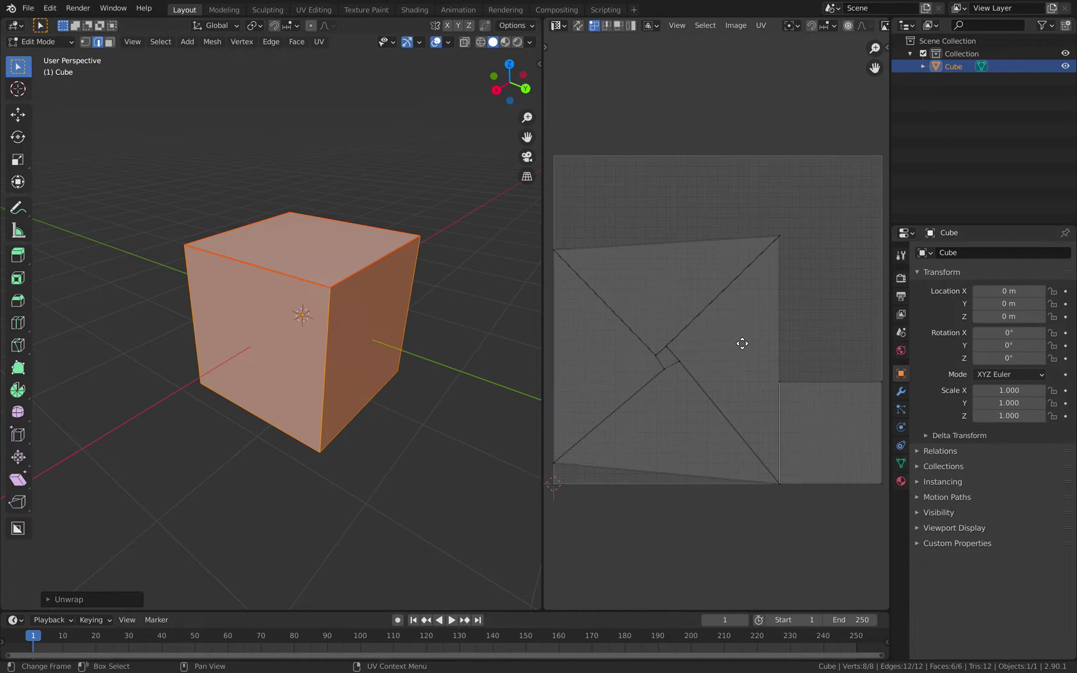
{"action": "scroll", "coordinate": [396, 403], "scroll_direction": "down", "scroll_amount": 1}
Select the four edges around the cube's bottom face and mark them as seams.
{"action": "left_click", "coordinate": [361, 390]}
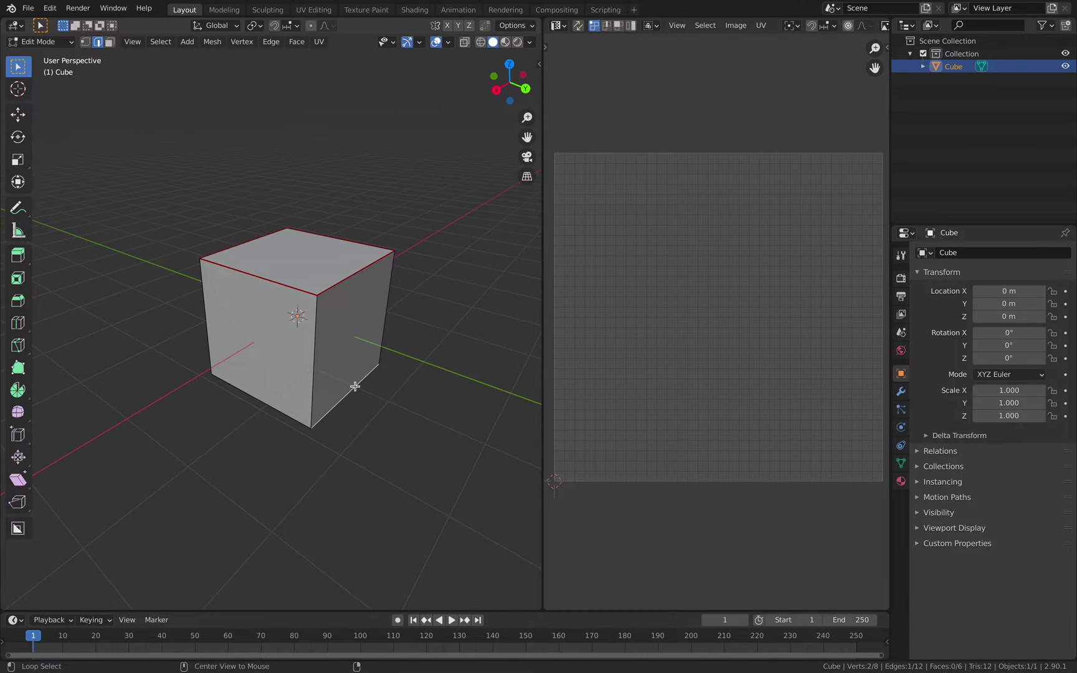
{"action": "middle_click_drag", "start_coordinate": [354, 385], "coordinate": [372, 392]}
{"action": "left_click", "coordinate": [239, 393], "text": "shift"}
{"action": "middle_click_drag", "start_coordinate": [231, 393], "coordinate": [368, 392]}
{"action": "left_click", "coordinate": [229, 396], "text": "shift"}
{"action": "left_click", "coordinate": [186, 409], "text": "shift"}
{"action": "middle_click_drag", "start_coordinate": [186, 409], "coordinate": [377, 373]}
{"action": "key", "text": "ctrl+e"}
{"action": "left_click", "coordinate": [371, 375]}
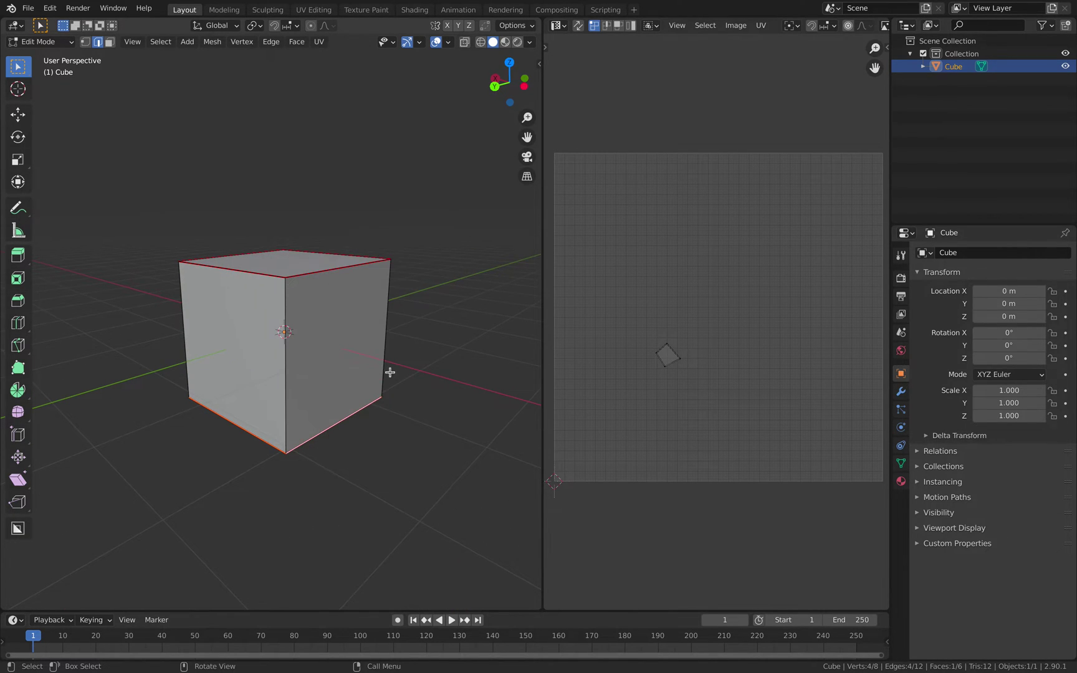
Unwrap the whole cube again with both the top and bottom faces separated by seams.
{"action": "key", "text": "a"}
{"action": "scroll", "coordinate": [390, 355], "scroll_direction": "down", "scroll_amount": 1}
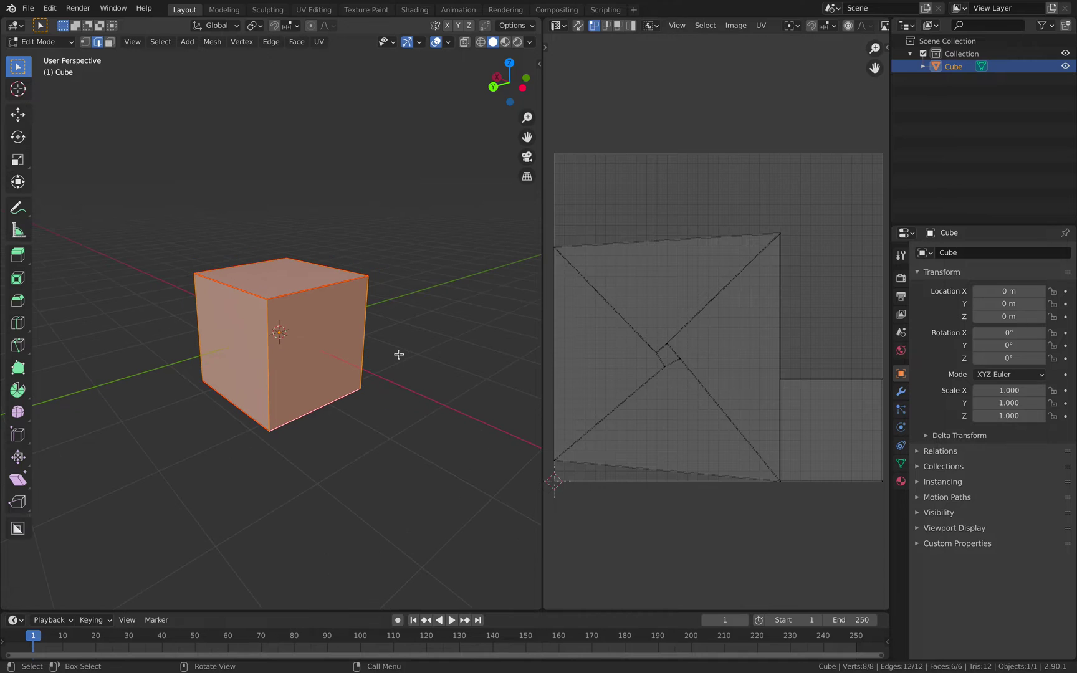
{"action": "key", "text": "u"}
{"action": "left_click", "coordinate": [402, 353]}
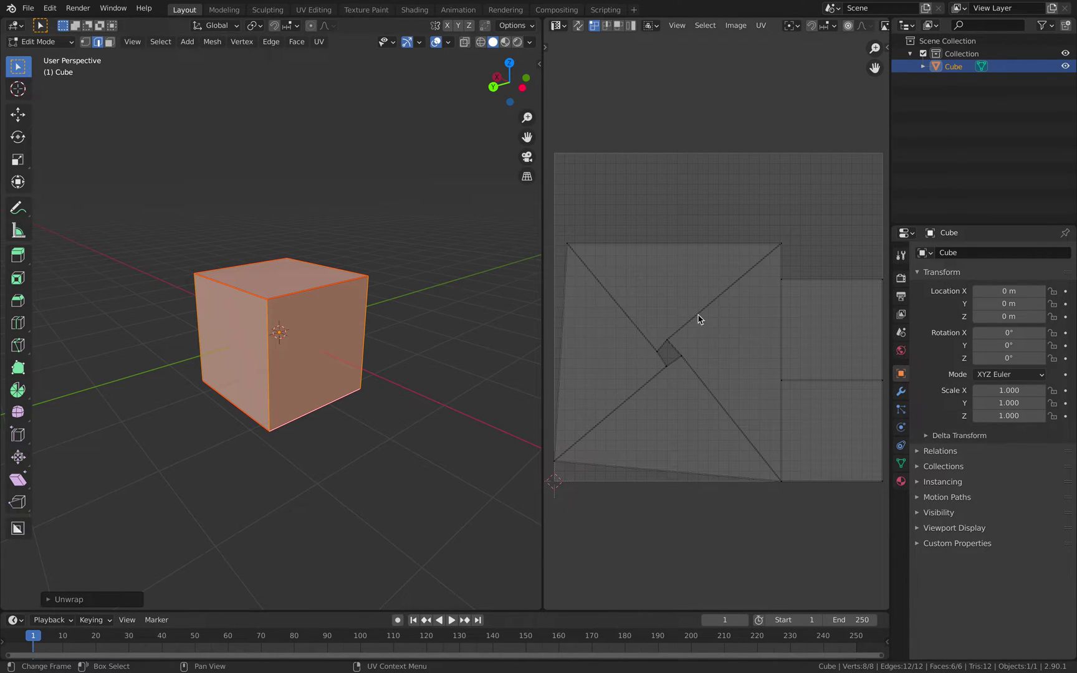
{"action": "mouse_move", "coordinate": [358, 317]}
{"action": "middle_mouse_down"}
{"action": "mouse_move", "coordinate": [370, 337]}
{"action": "mouse_move", "coordinate": [364, 303]}
{"action": "middle_mouse_up"}
{"action": "scroll", "coordinate": [370, 336], "scroll_direction": "up", "scroll_amount": 1}
Mark every edge of the cube as a seam and unwrap all of its faces.
{"action": "key", "text": "alt+a"}
{"action": "middle_click_drag", "start_coordinate": [433, 304], "coordinate": [327, 298], "text": "shift"}
{"action": "middle_click_drag", "start_coordinate": [305, 235], "coordinate": [391, 291]}
{"action": "key", "text": "a"}
{"action": "key", "text": "ctrl+e"}
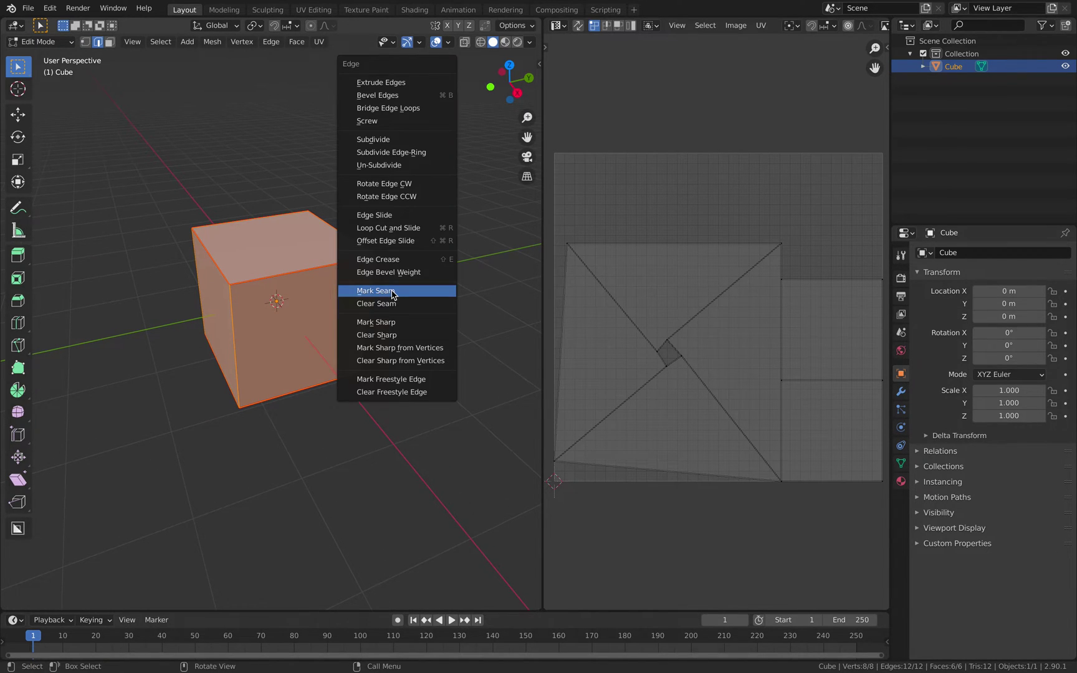
{"action": "left_click", "coordinate": [392, 291]}
{"action": "key", "text": "u"}
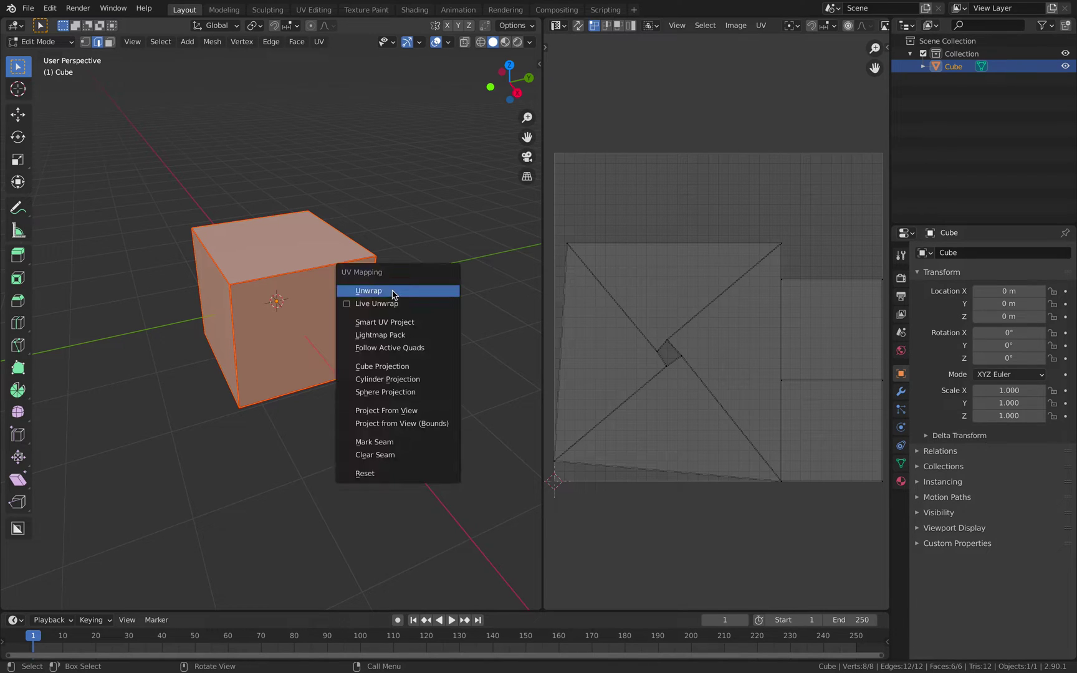
{"action": "left_click", "coordinate": [394, 291]}
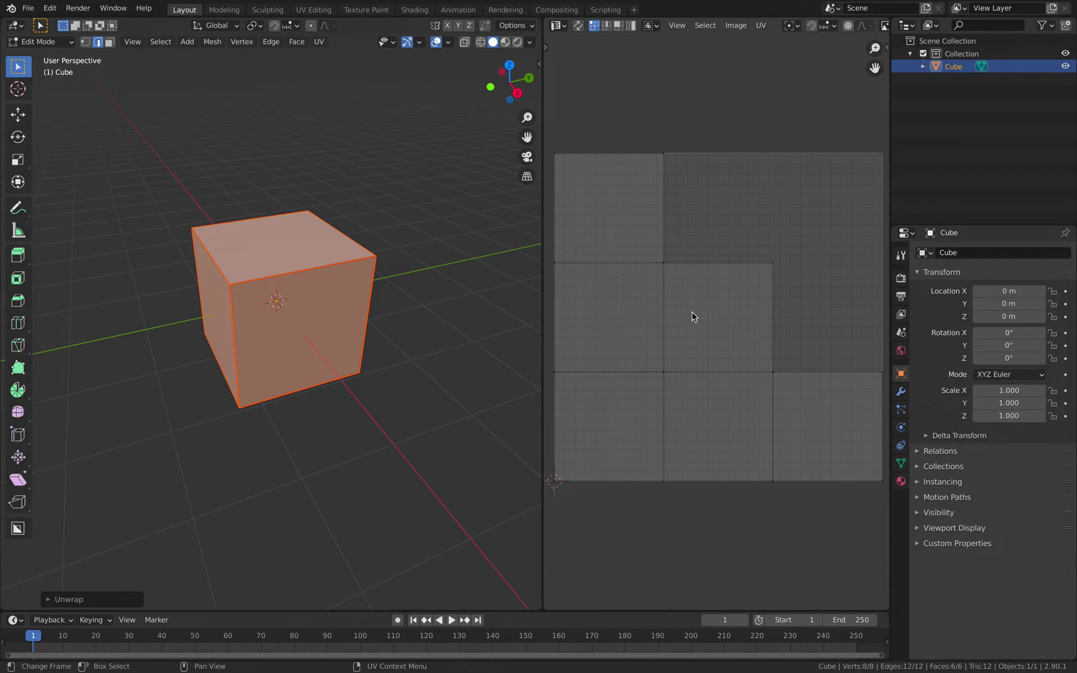
In Object Mode, convert the cube with Seams to Sewing Pattern, using Remesh and a target of 5000 triangles.
{"action": "middle_click_drag", "start_coordinate": [413, 293], "coordinate": [173, 199]}
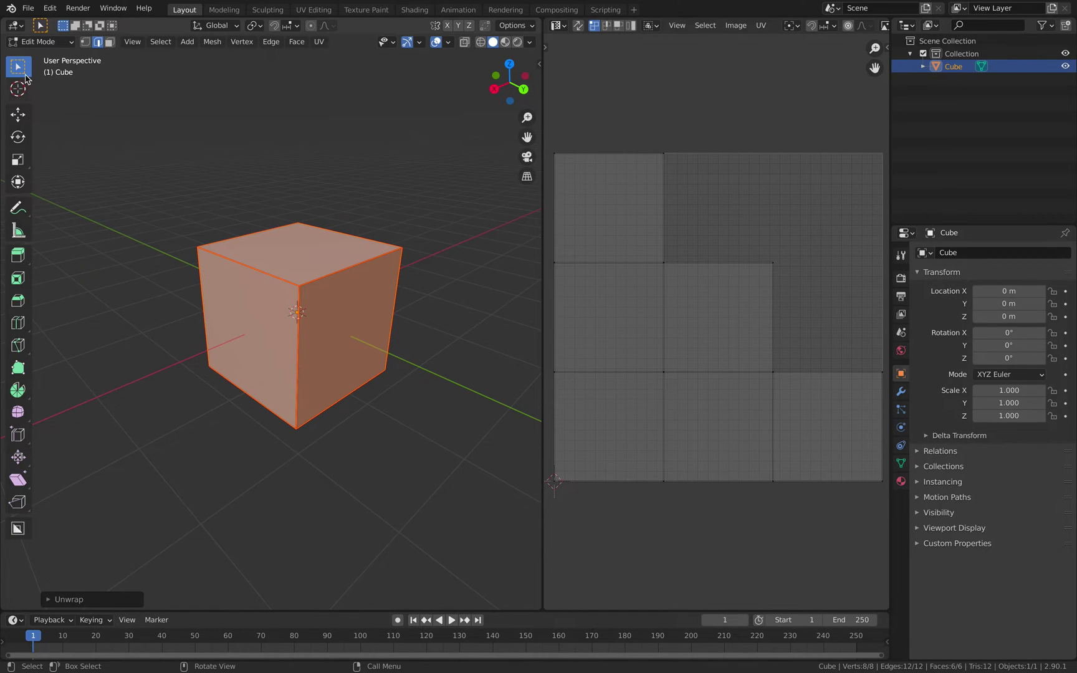
{"action": "left_click", "coordinate": [40, 41]}
{"action": "left_click", "coordinate": [38, 54]}
{"action": "middle_click_drag", "start_coordinate": [125, 122], "coordinate": [289, 202]}
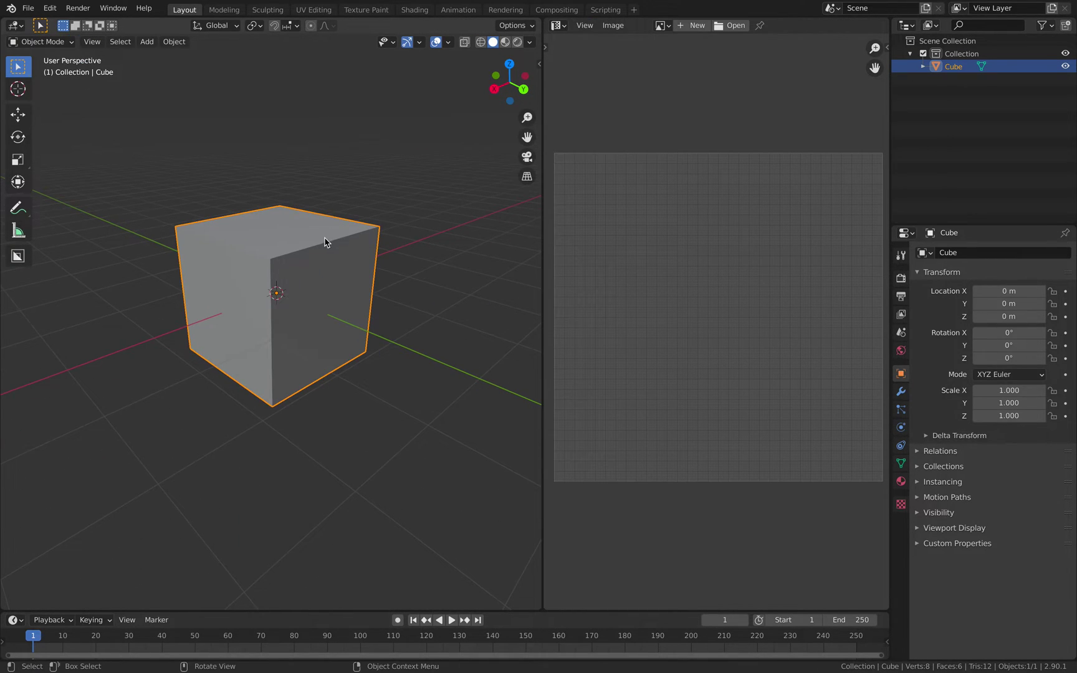
{"action": "left_click", "coordinate": [174, 42]}
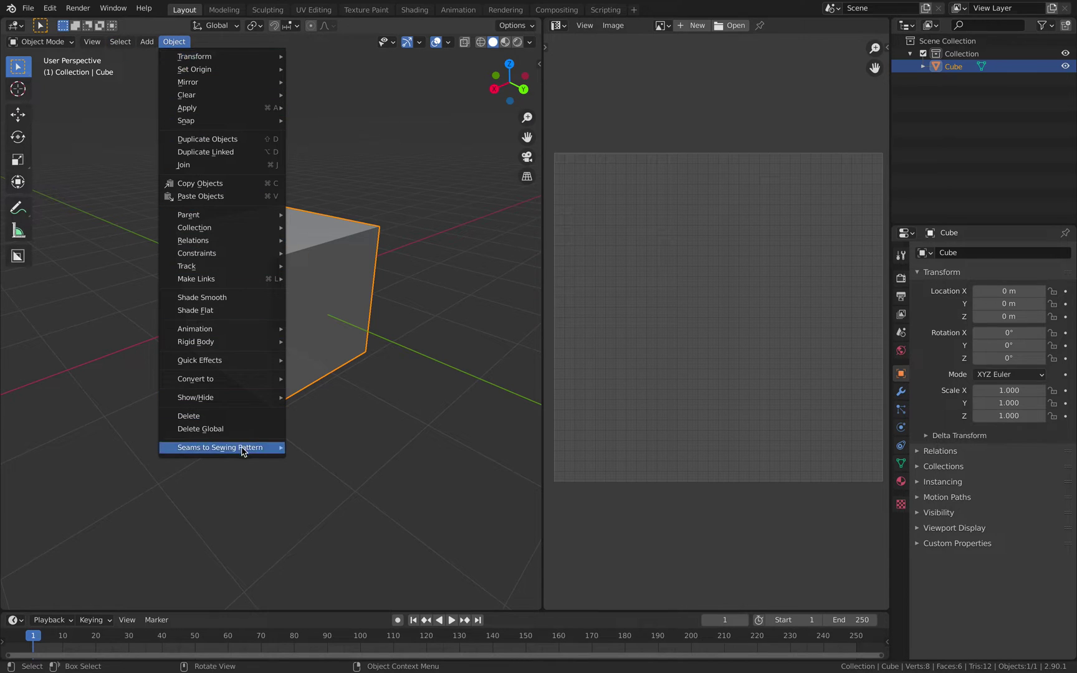
{"action": "mouse_move", "coordinate": [245, 450]}
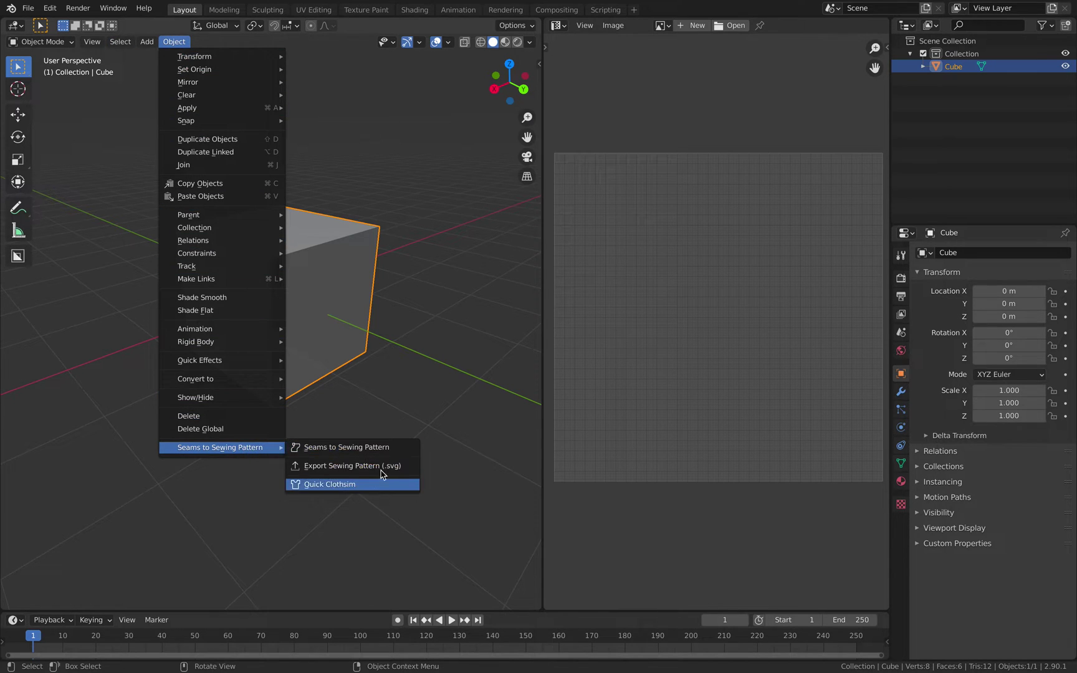
{"action": "left_click", "coordinate": [357, 449]}
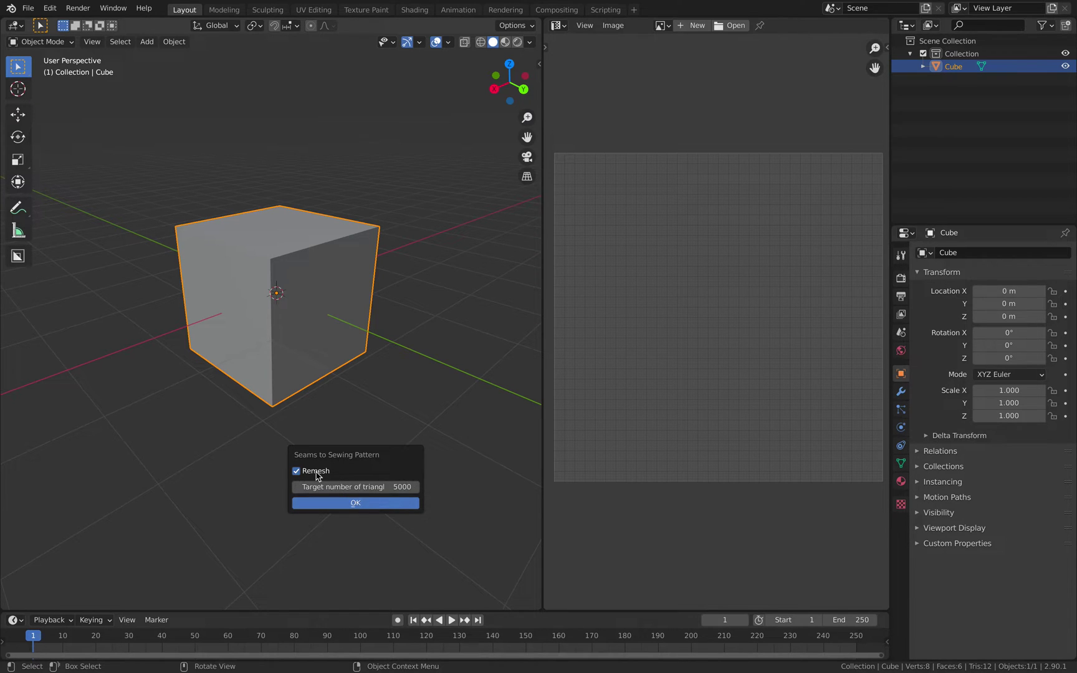
{"action": "left_click", "coordinate": [353, 504]}
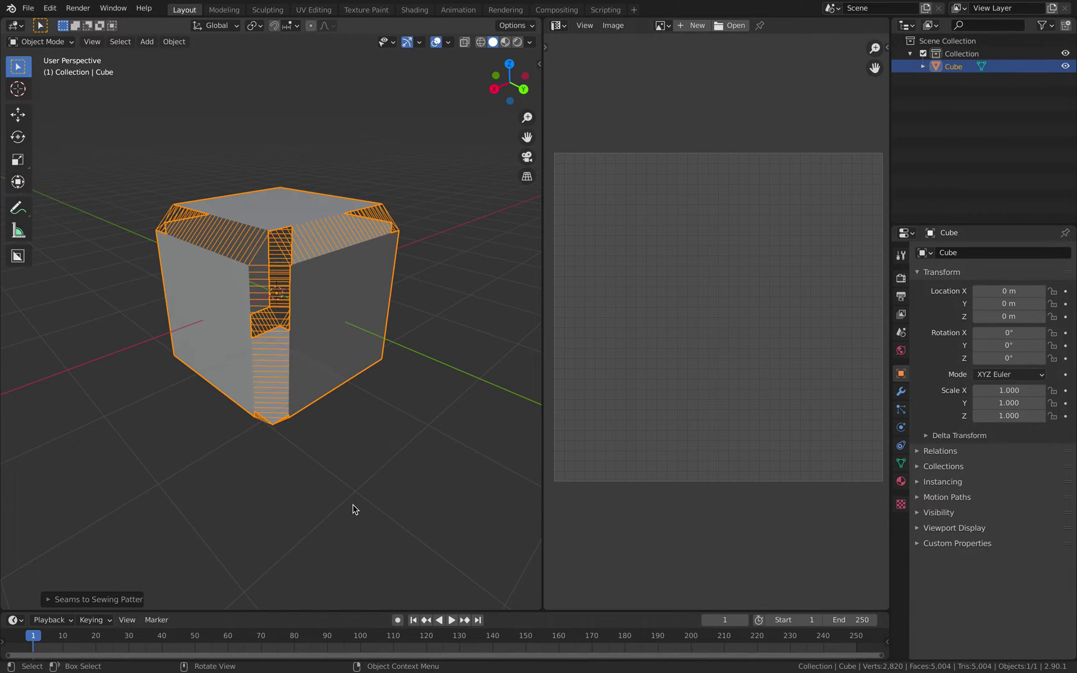
Inspect the cube's sewing edges in wireframe shading and return to solid shading.
{"action": "mouse_move", "coordinate": [354, 507]}
{"action": "middle_mouse_down"}
{"action": "mouse_move", "coordinate": [387, 312]}
{"action": "mouse_move", "coordinate": [374, 350]}
{"action": "mouse_move", "coordinate": [348, 365]}
{"action": "mouse_move", "coordinate": [356, 305]}
{"action": "mouse_move", "coordinate": [339, 284]}
{"action": "mouse_move", "coordinate": [445, 269]}
{"action": "mouse_move", "coordinate": [453, 317]}
{"action": "mouse_move", "coordinate": [365, 320]}
{"action": "mouse_move", "coordinate": [327, 293]}
{"action": "mouse_move", "coordinate": [344, 297]}
{"action": "mouse_move", "coordinate": [221, 173]}
{"action": "middle_mouse_up"}
{"action": "key", "text": "z"}
{"action": "left_click", "coordinate": [318, 306]}
{"action": "key", "text": "z"}
{"action": "left_click", "coordinate": [406, 319]}
Apply Quick Clothsim to the cube and play its cloth simulation up to frame 12.
{"action": "left_click", "coordinate": [173, 42]}
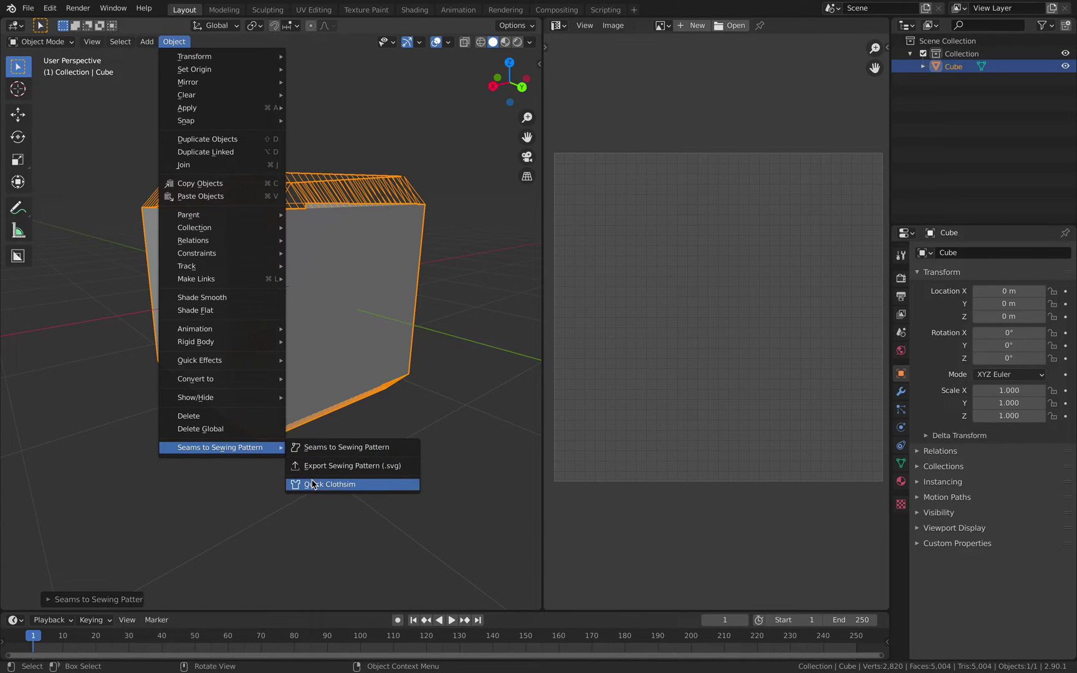
{"action": "left_click", "coordinate": [312, 486]}
{"action": "left_click", "coordinate": [451, 620]}
{"action": "left_click", "coordinate": [451, 620]}
{"action": "middle_click_drag", "start_coordinate": [324, 262], "coordinate": [313, 308]}
{"action": "scroll", "coordinate": [334, 319], "scroll_direction": "up", "scroll_amount": 3}
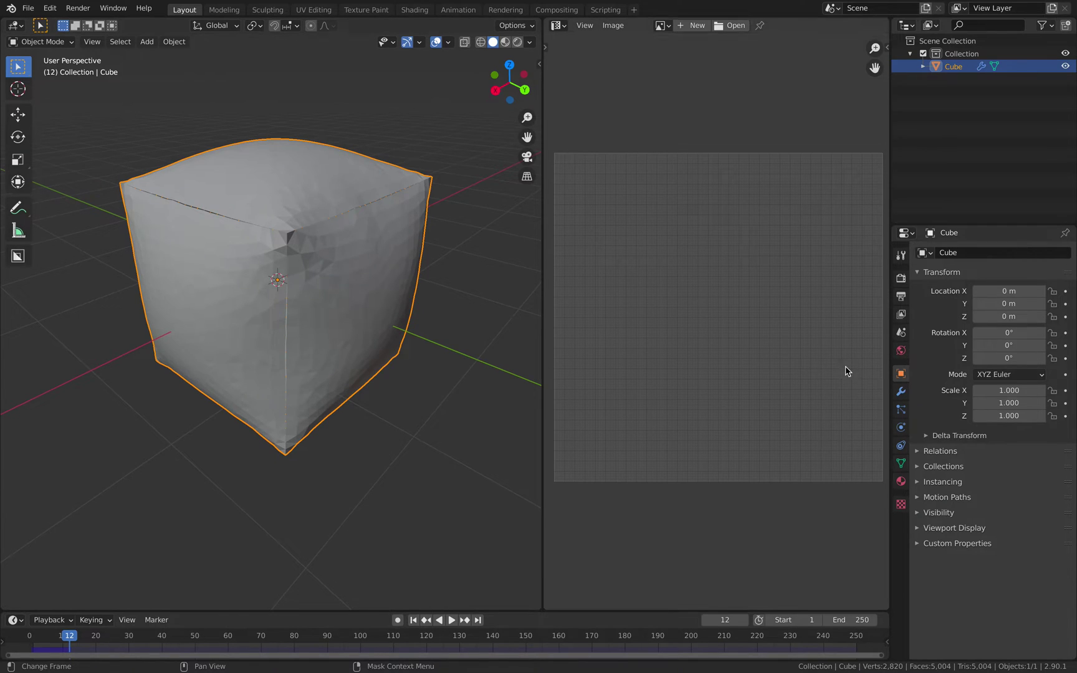
{"action": "middle_click_drag", "start_coordinate": [498, 305], "coordinate": [442, 278]}
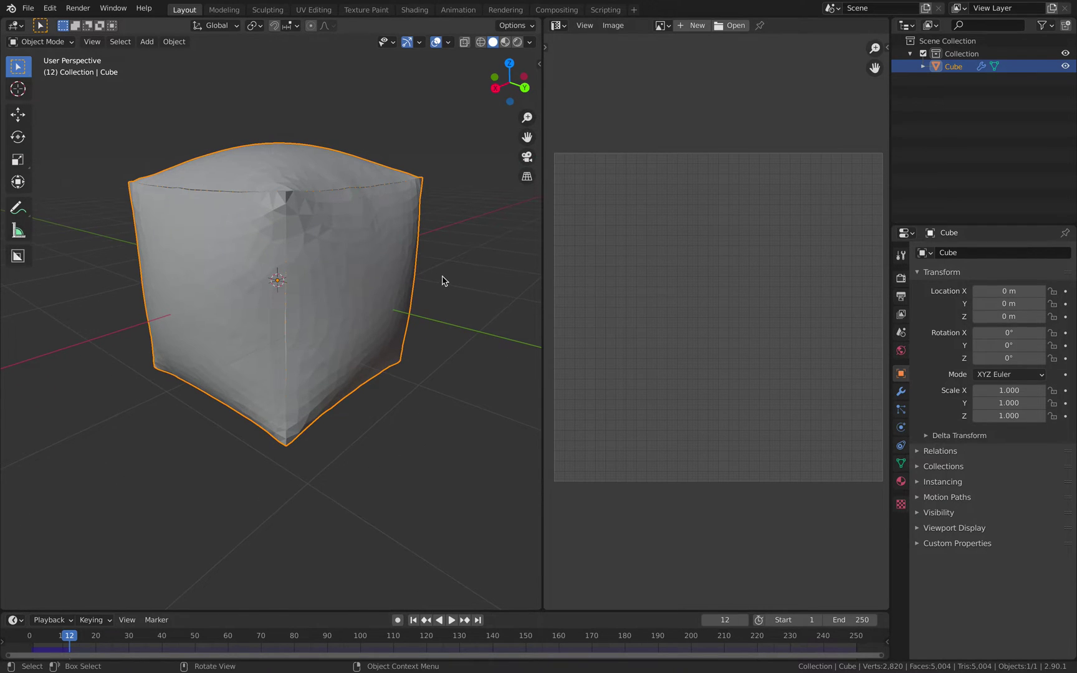
Try closing the gaps along the cube's seams with a Weld modifier set to a 0.025 m distance.
{"action": "left_click", "coordinate": [901, 392]}
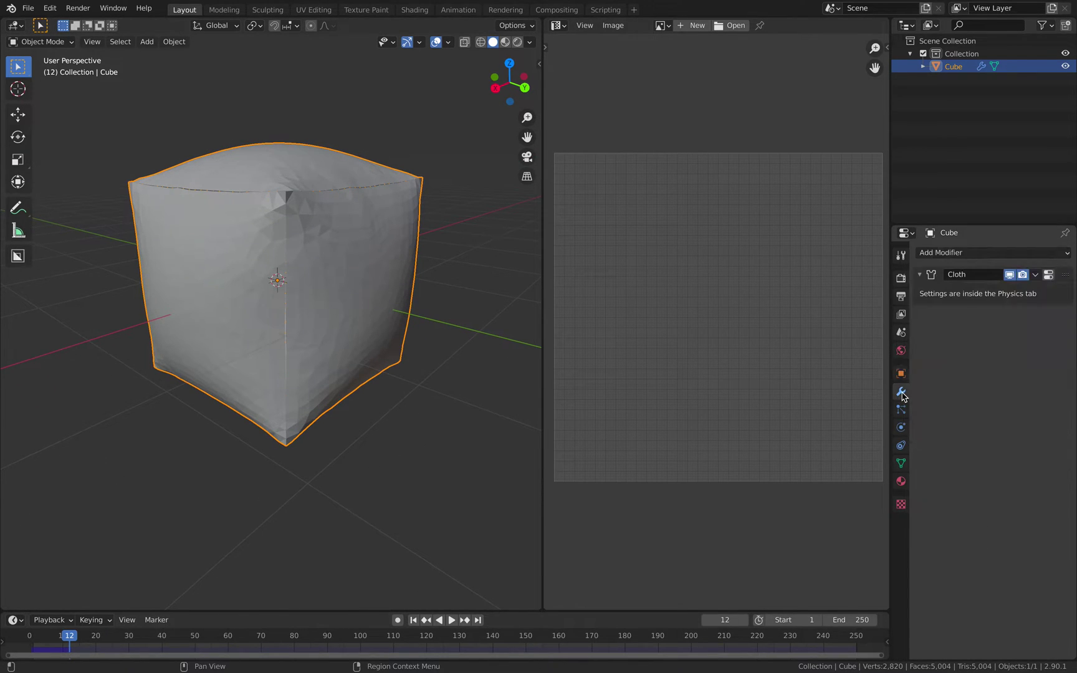
{"action": "left_click", "coordinate": [954, 265]}
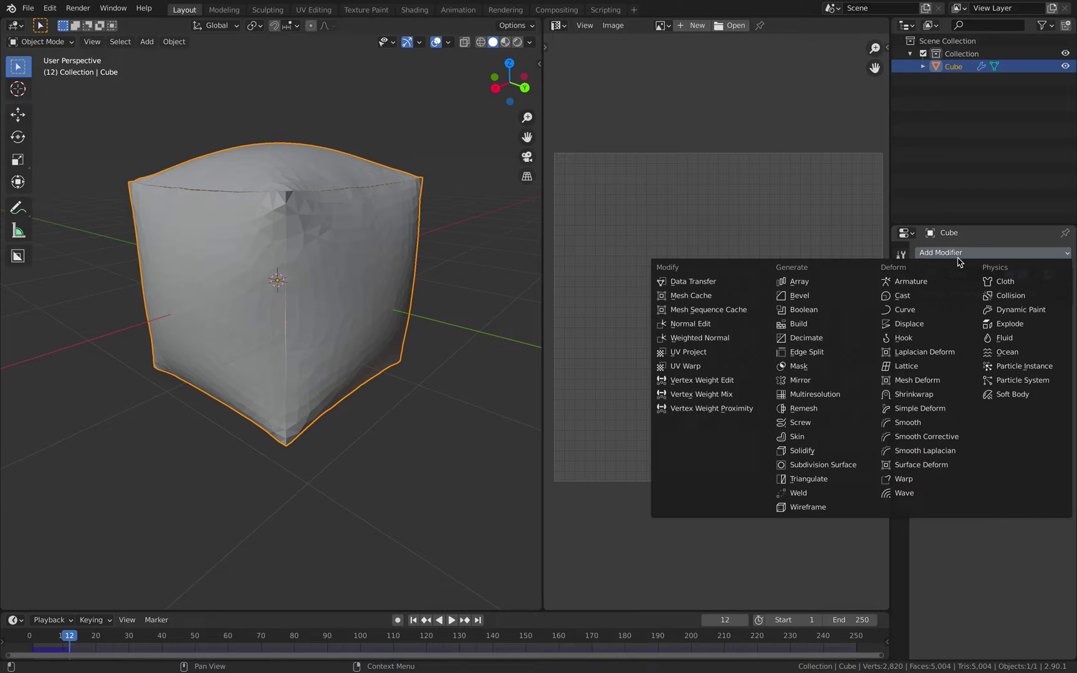
{"action": "left_click", "coordinate": [822, 492]}
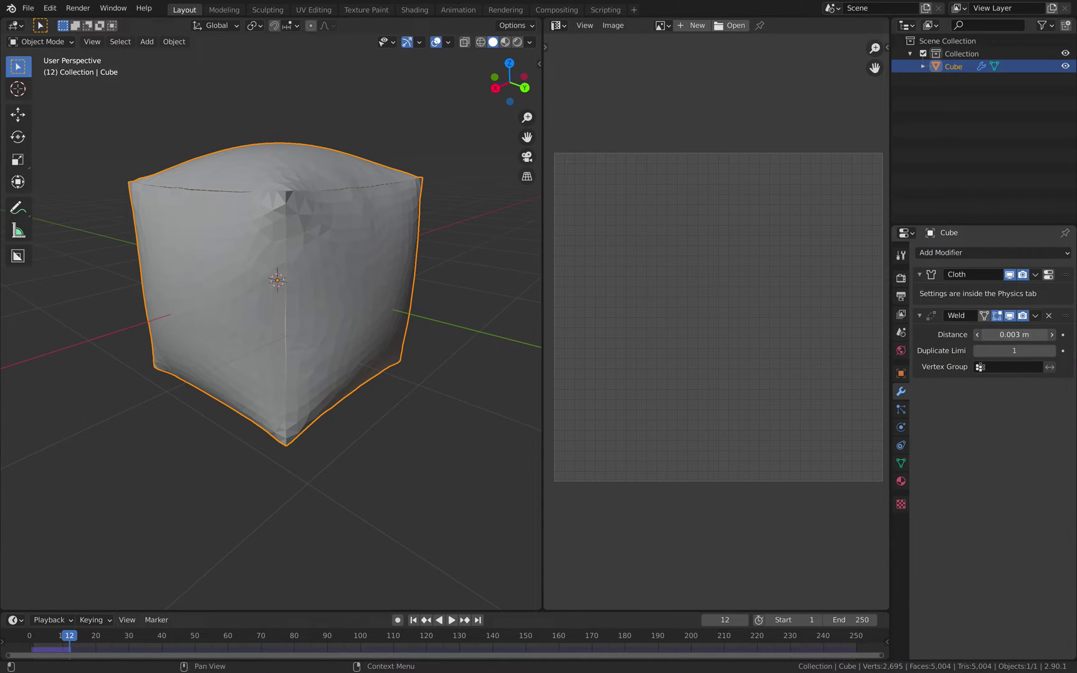
{"action": "left_click_drag", "start_coordinate": [1014, 334], "coordinate": [1029, 335]}
{"action": "middle_click_drag", "start_coordinate": [462, 280], "coordinate": [311, 249]}
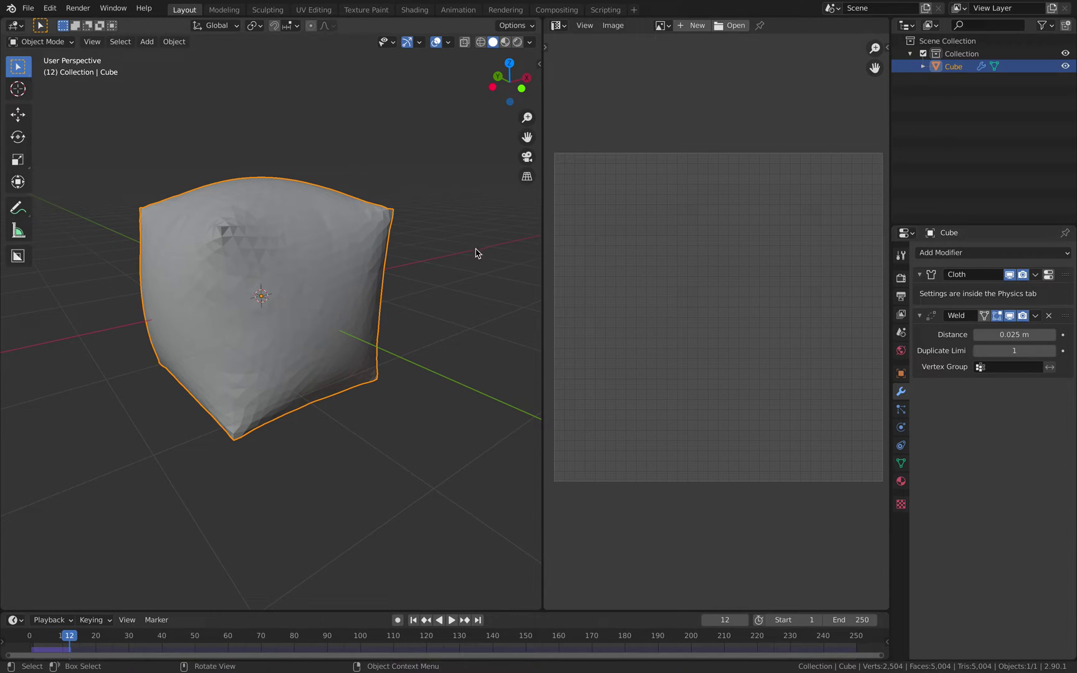
{"action": "left_click", "coordinate": [1050, 316]}
Examine the cube's Cloth physics settings and return to its modifiers.
{"action": "left_click", "coordinate": [1047, 279]}
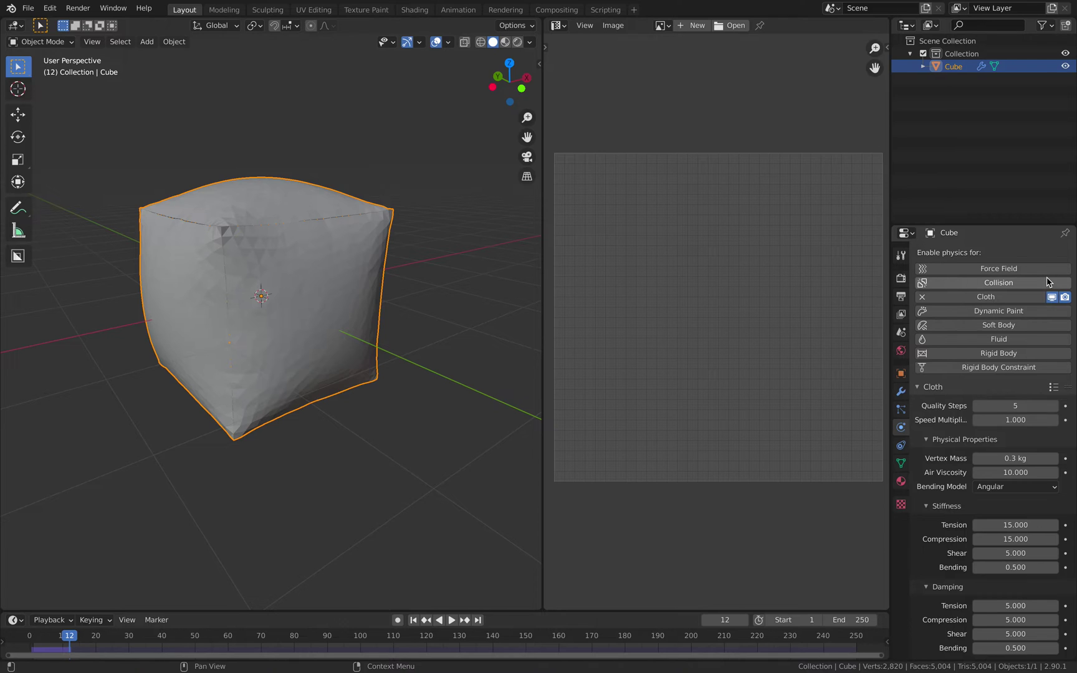
{"action": "left_click", "coordinate": [902, 408]}
{"action": "left_click", "coordinate": [900, 428]}
{"action": "left_click", "coordinate": [901, 392]}
Add a cylinder mesh and move it beside the cube.
{"action": "scroll", "coordinate": [350, 193], "scroll_direction": "down", "scroll_amount": 1}
{"action": "middle_click_drag", "start_coordinate": [350, 192], "coordinate": [288, 233]}
{"action": "left_click", "coordinate": [315, 187]}
{"action": "scroll", "coordinate": [315, 186], "scroll_direction": "down", "scroll_amount": 2}
{"action": "key", "text": "shift+a"}
{"action": "mouse_move", "coordinate": [290, 238]}
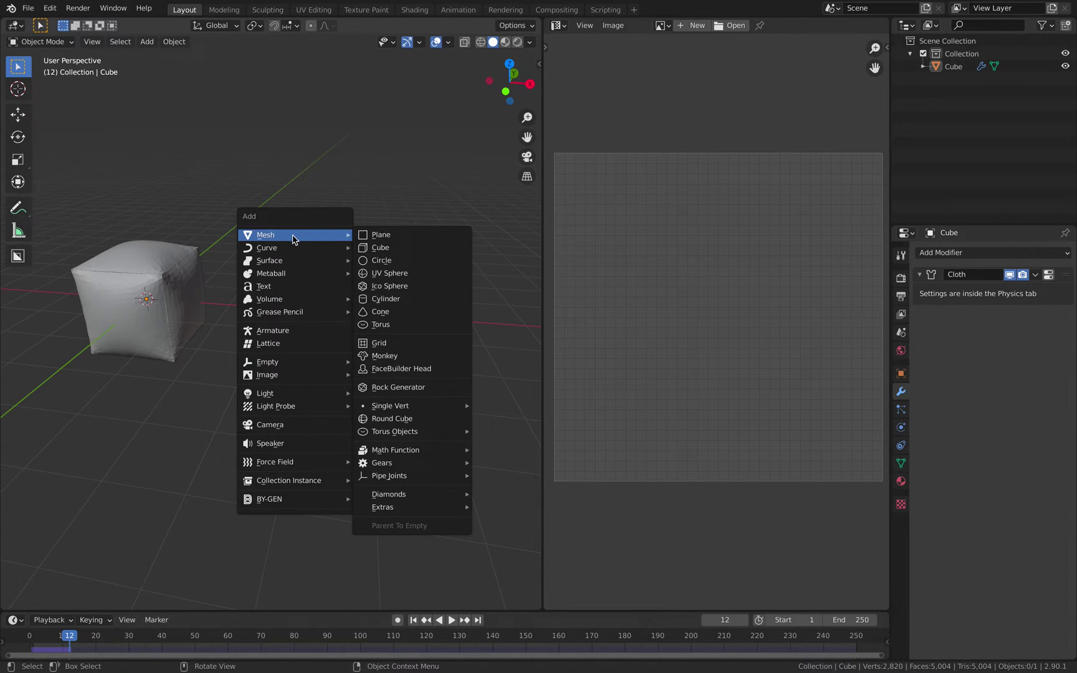
{"action": "left_click", "coordinate": [419, 298]}
{"action": "key", "text": "g"}
{"action": "left_click", "coordinate": [342, 277]}
{"action": "scroll", "coordinate": [291, 272], "scroll_direction": "up", "scroll_amount": 4}
{"action": "mouse_move", "coordinate": [341, 276]}
{"action": "middle_mouse_down"}
{"action": "mouse_move", "coordinate": [291, 272]}
{"action": "mouse_move", "coordinate": [343, 259]}
{"action": "middle_mouse_up"}
Mark seams on the whole cylinder from its existing UV islands with Seams from Islands, and return to Object Mode.
{"action": "key", "text": "Tab"}
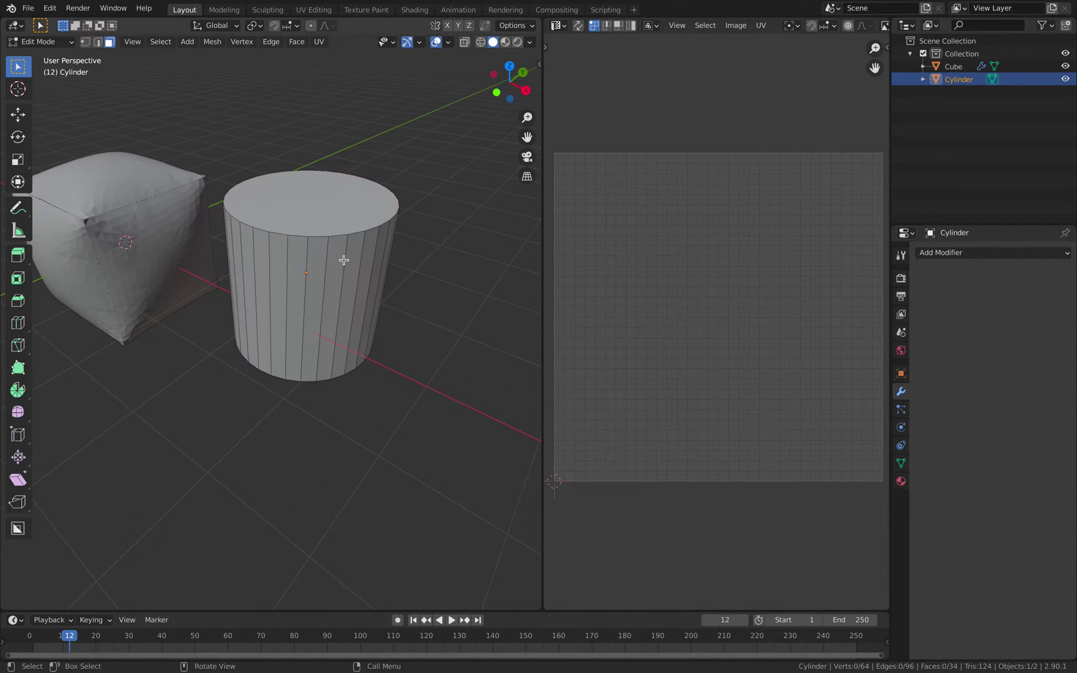
{"action": "key", "text": "a"}
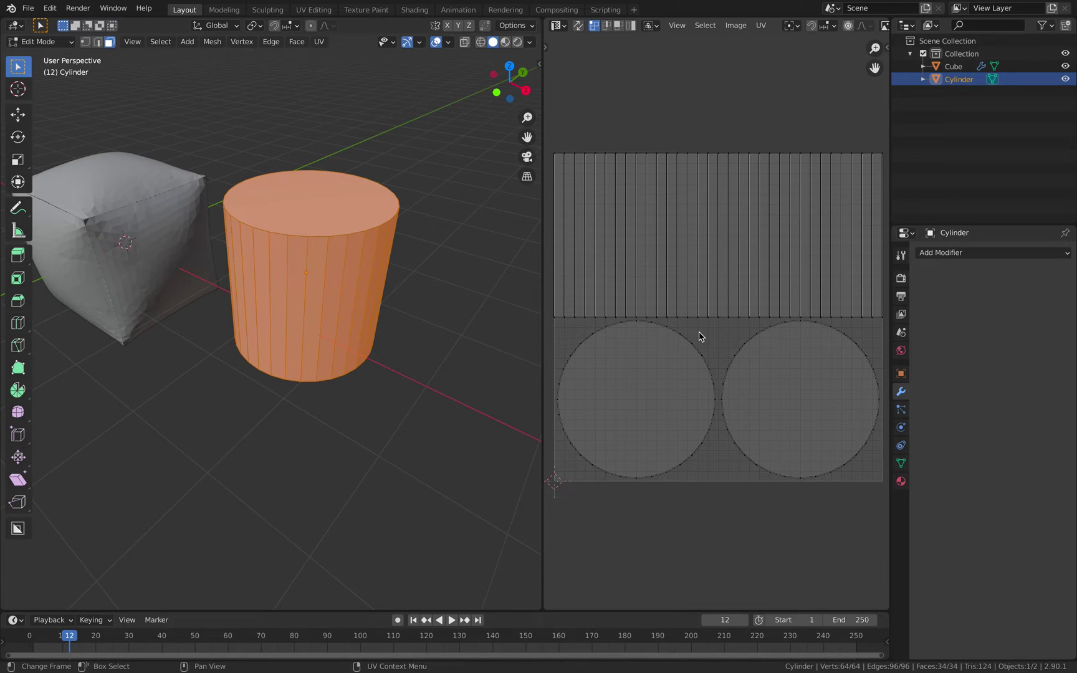
{"action": "key", "text": "a"}
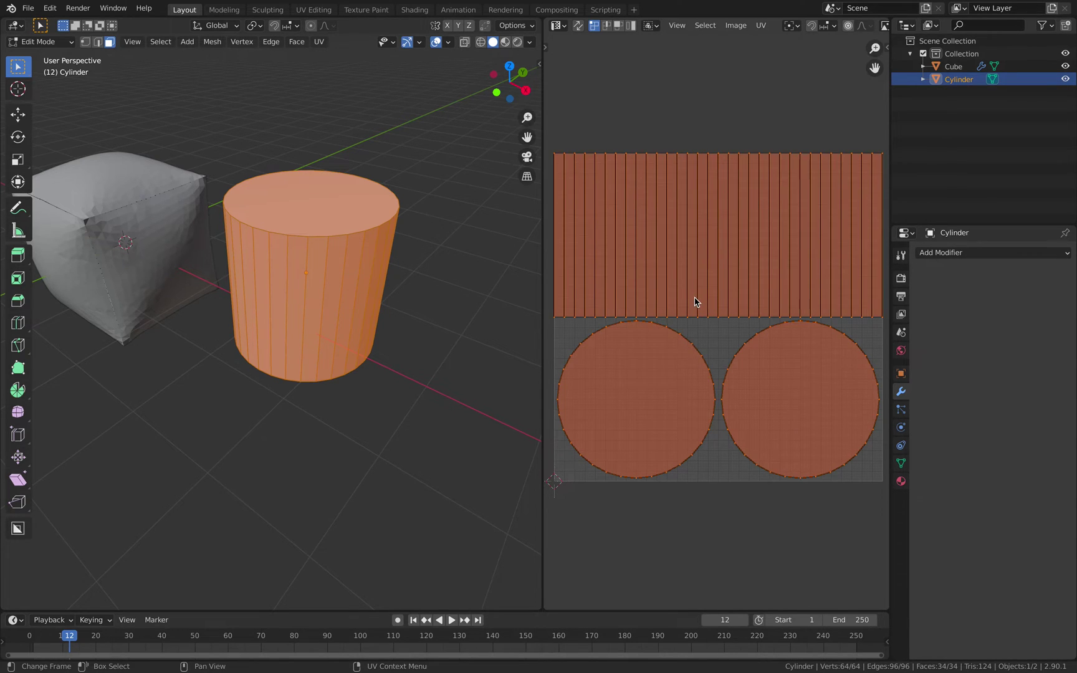
{"action": "key", "text": "q"}
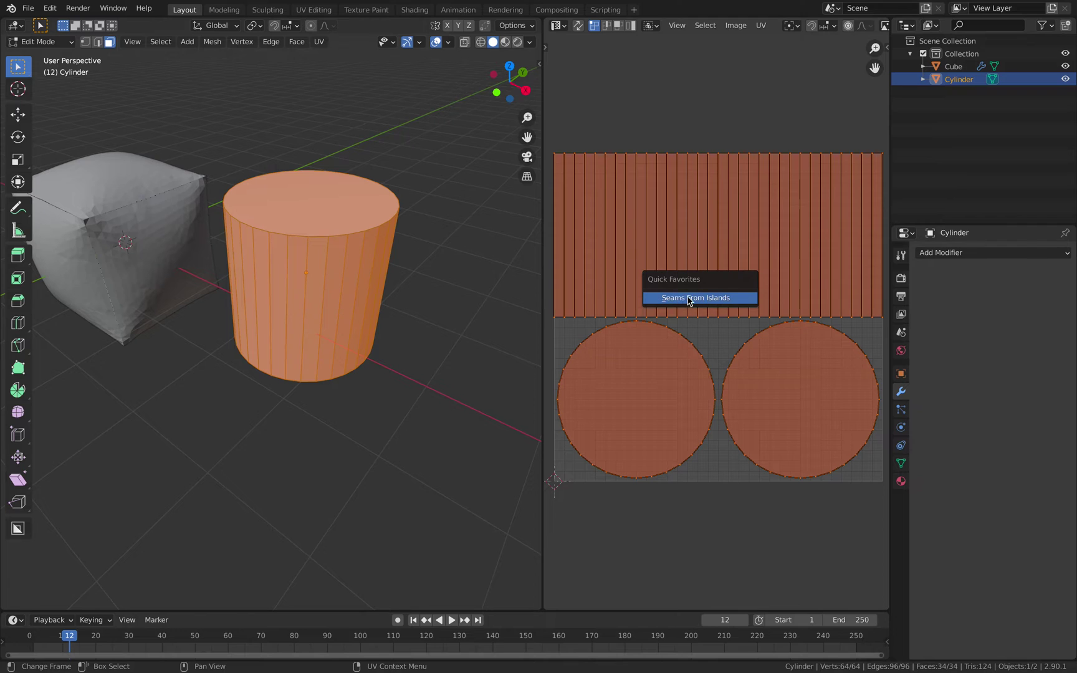
{"action": "left_click", "coordinate": [701, 299]}
{"action": "middle_click_drag", "start_coordinate": [447, 281], "coordinate": [458, 243]}
{"action": "key", "text": "Tab"}
Duplicate the cylinder, place the copy on its far side from the cube, and reselect the original cylinder.
{"action": "middle_click_drag", "start_coordinate": [384, 277], "coordinate": [262, 272]}
{"action": "key", "text": "shift+d"}
{"action": "left_click", "coordinate": [435, 260]}
{"action": "left_click", "coordinate": [279, 258]}
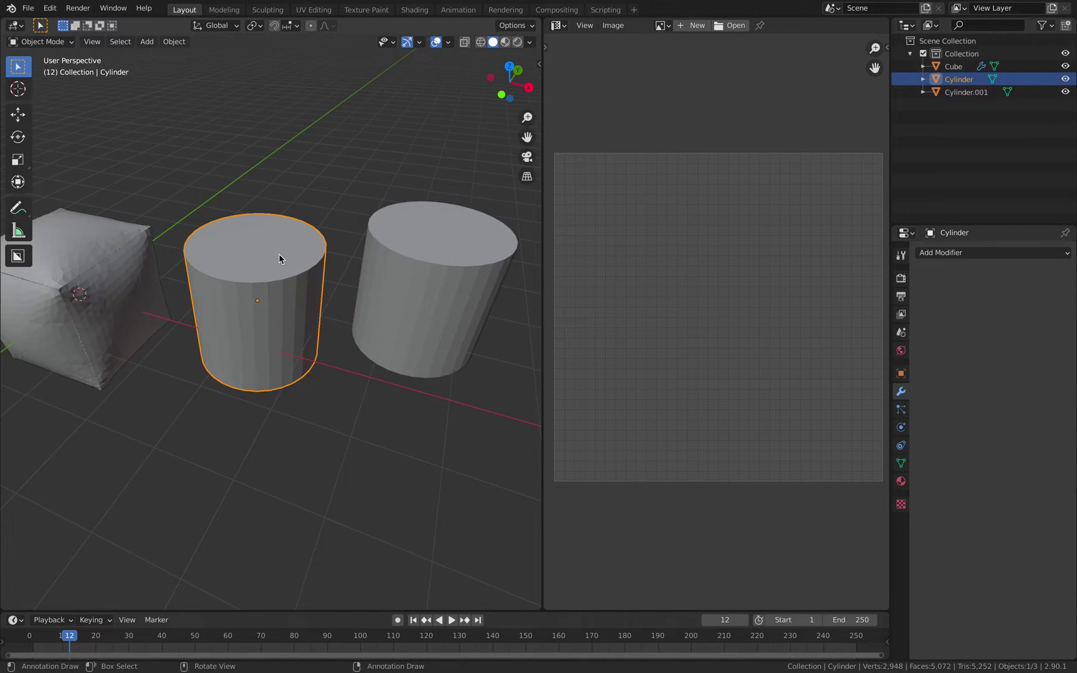
Save the file to the Desktop as seamcloth_001.blend.
{"action": "left_click", "coordinate": [28, 7]}
{"action": "left_click", "coordinate": [68, 102]}
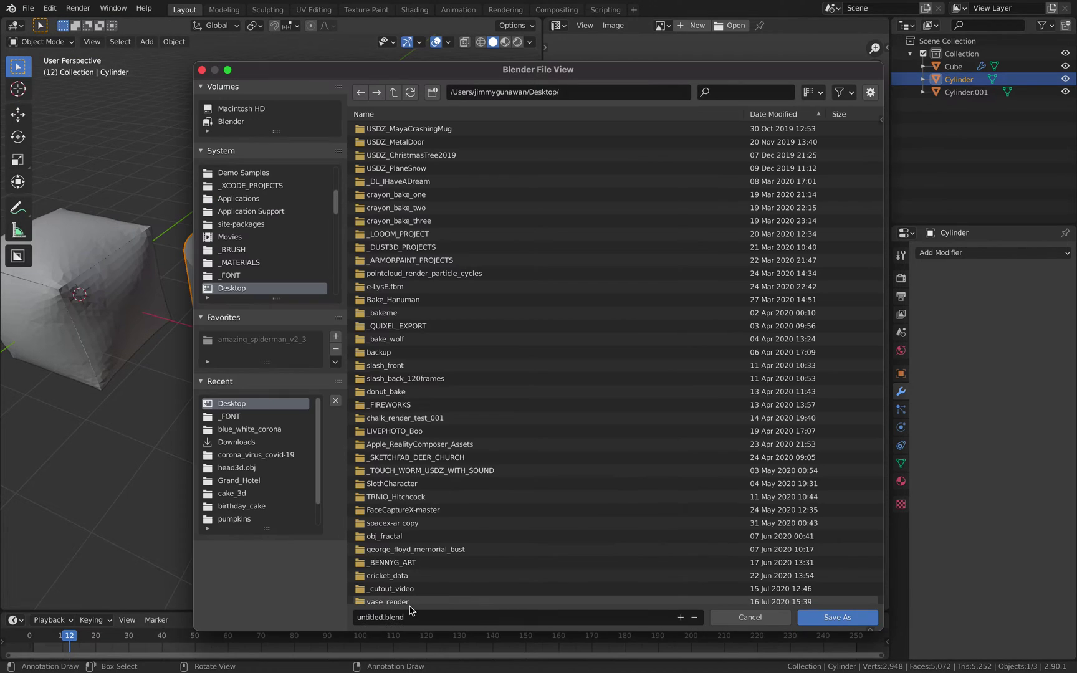
{"action": "left_click", "coordinate": [380, 616]}
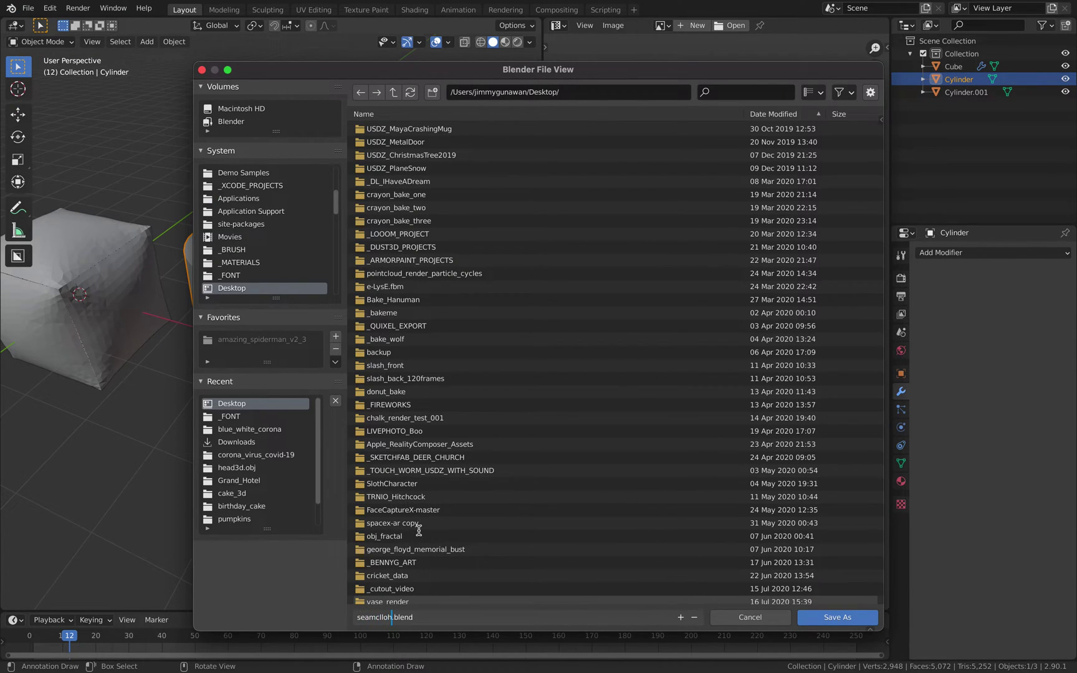
{"action": "type", "text": "seamcloth_001"}
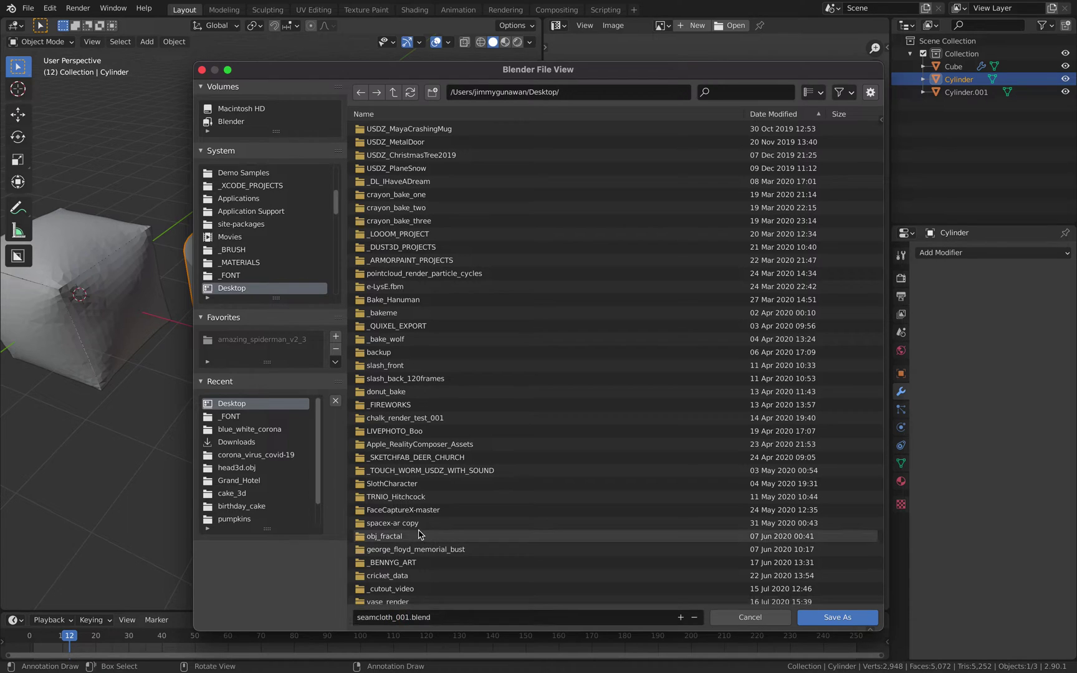
{"action": "left_click", "coordinate": [810, 617]}
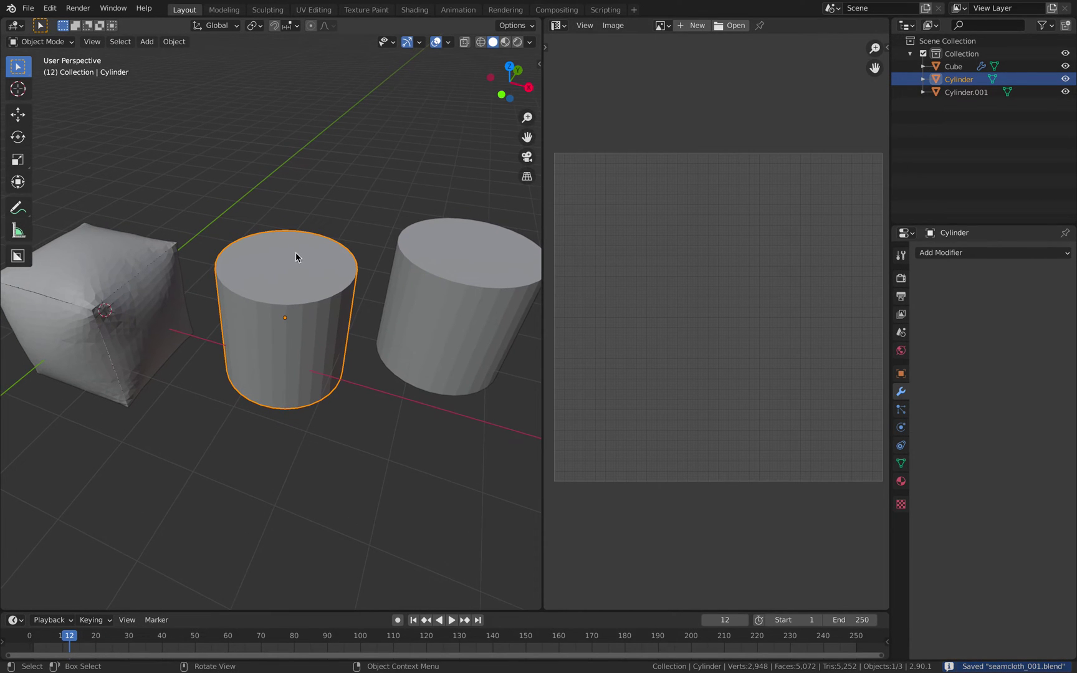
Convert the original cylinder with Seams to Sewing Pattern in Object Mode.
{"action": "key", "text": "Tab"}
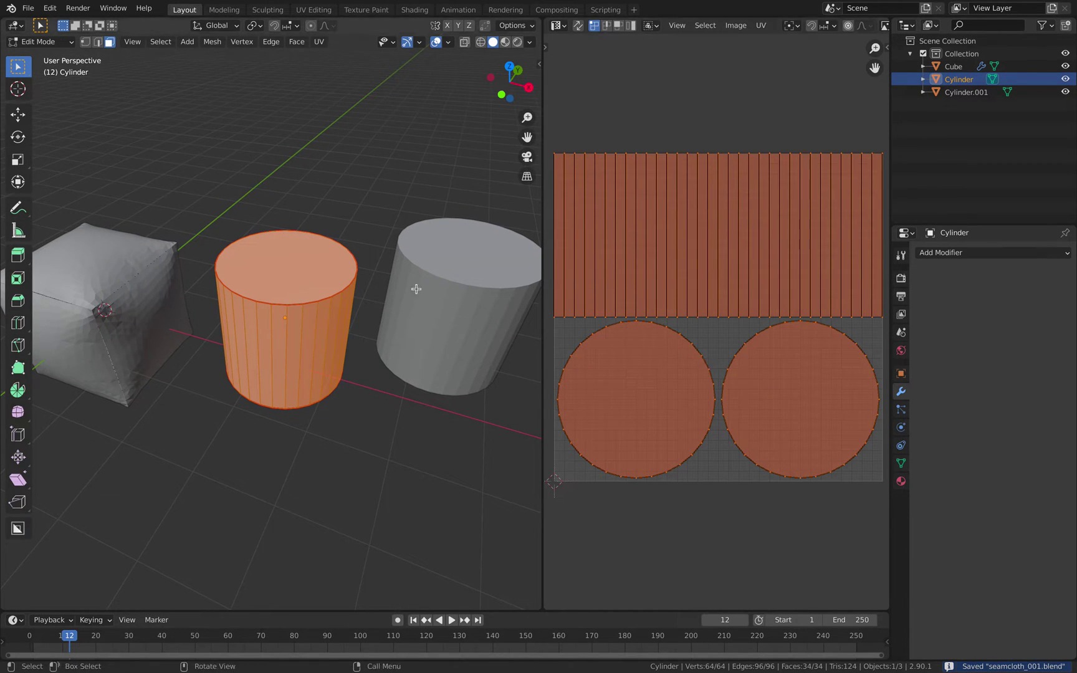
{"action": "key", "text": "Tab"}
{"action": "middle_click_drag", "start_coordinate": [360, 283], "coordinate": [331, 261]}
{"action": "left_click", "coordinate": [316, 210]}
{"action": "left_click", "coordinate": [315, 266]}
{"action": "left_click", "coordinate": [174, 41]}
{"action": "mouse_move", "coordinate": [262, 446]}
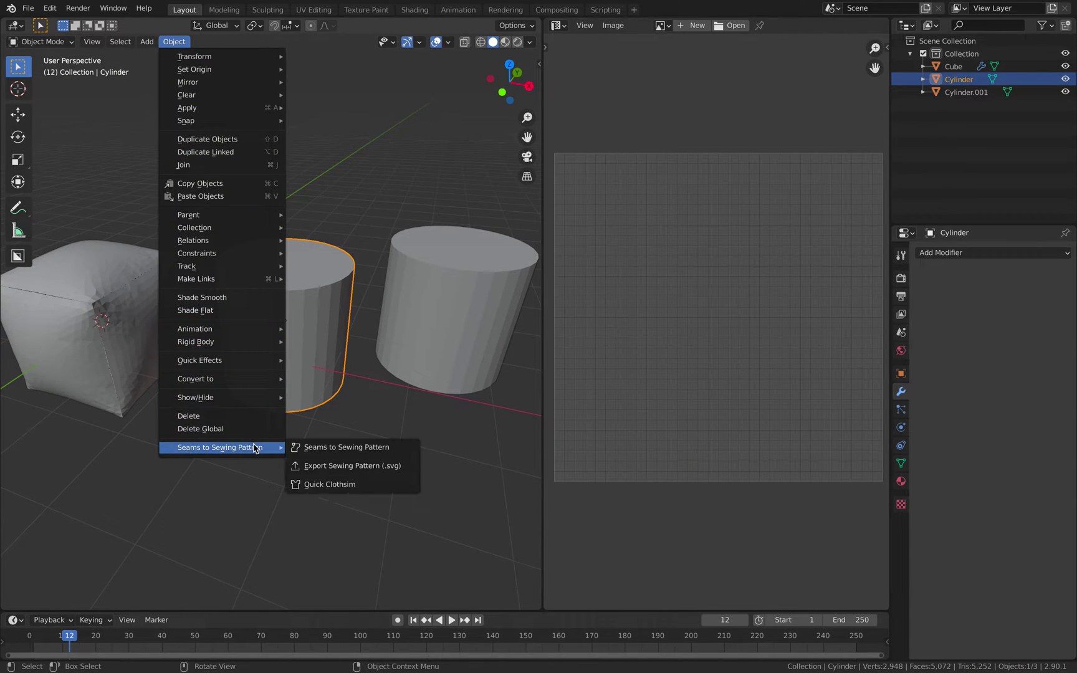
{"action": "left_click", "coordinate": [315, 447]}
{"action": "left_click", "coordinate": [327, 501]}
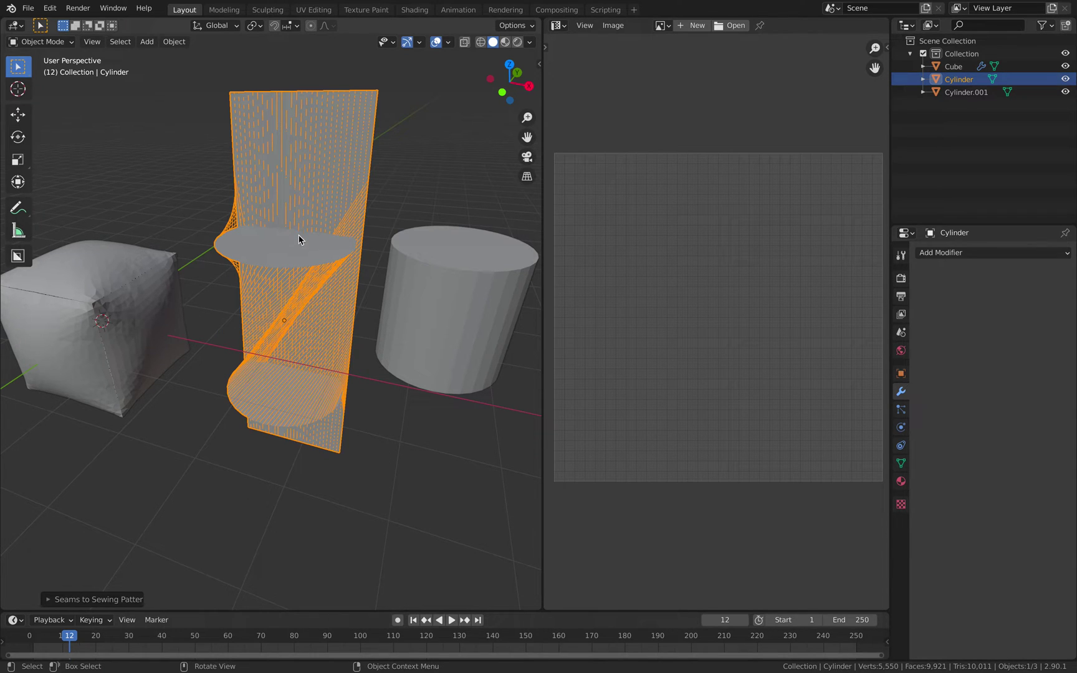
Apply Quick Clothsim to the original cylinder's pattern and play the simulation up to frame 54.
{"action": "left_click", "coordinate": [174, 42]}
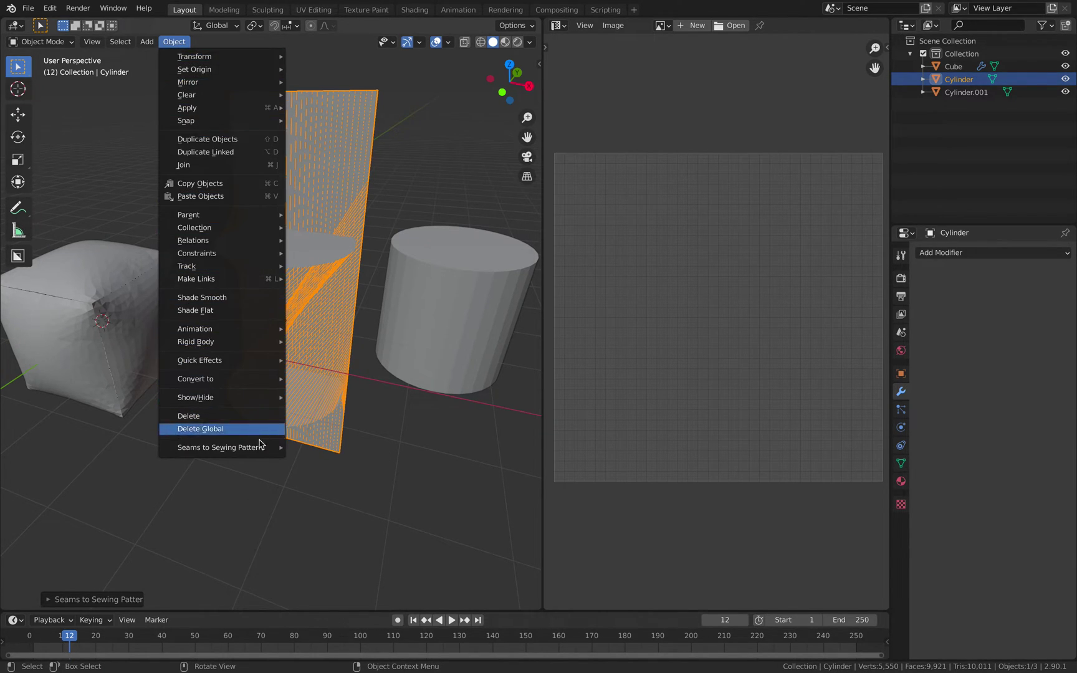
{"action": "mouse_move", "coordinate": [262, 447]}
{"action": "left_click", "coordinate": [321, 484]}
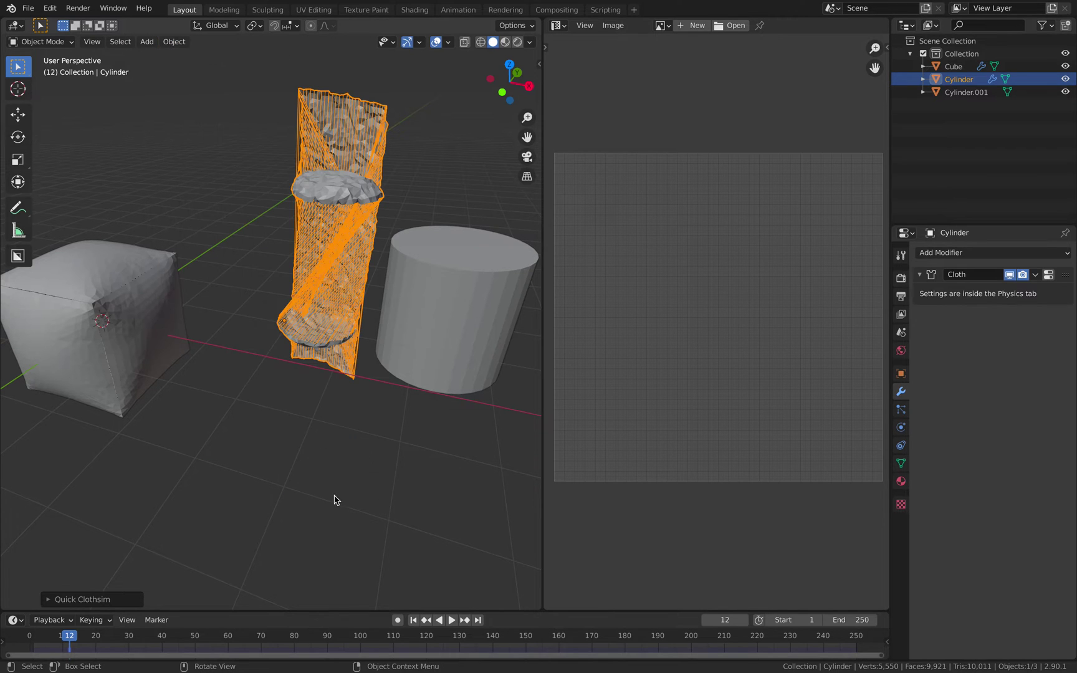
{"action": "left_click", "coordinate": [451, 620]}
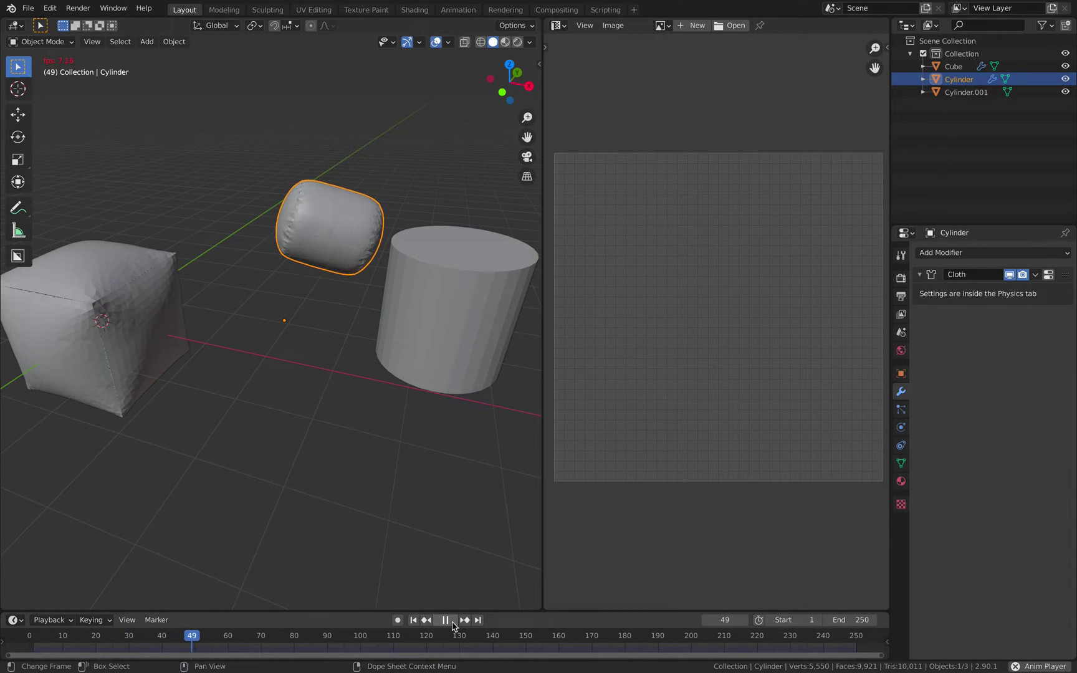
{"action": "left_click", "coordinate": [452, 622]}
{"action": "middle_click_drag", "start_coordinate": [274, 240], "coordinate": [290, 199]}
Select the duplicated cylinder and save the file.
{"action": "middle_click_drag", "start_coordinate": [464, 377], "coordinate": [339, 339]}
{"action": "left_click", "coordinate": [389, 312]}
{"action": "scroll", "coordinate": [312, 306], "scroll_direction": "up", "scroll_amount": 3}
{"action": "key", "text": "ctrl+s"}
Mark two vertical side edges of the duplicated cylinder as seams, splitting its side wall, and return to Object Mode.
{"action": "key", "text": "Tab"}
{"action": "left_click", "coordinate": [340, 338]}
{"action": "left_click", "coordinate": [97, 42]}
{"action": "left_click", "coordinate": [331, 356]}
{"action": "middle_click_drag", "start_coordinate": [334, 356], "coordinate": [214, 269]}
{"action": "middle_click_drag", "start_coordinate": [379, 322], "coordinate": [387, 340]}
{"action": "key", "text": "ctrl+e"}
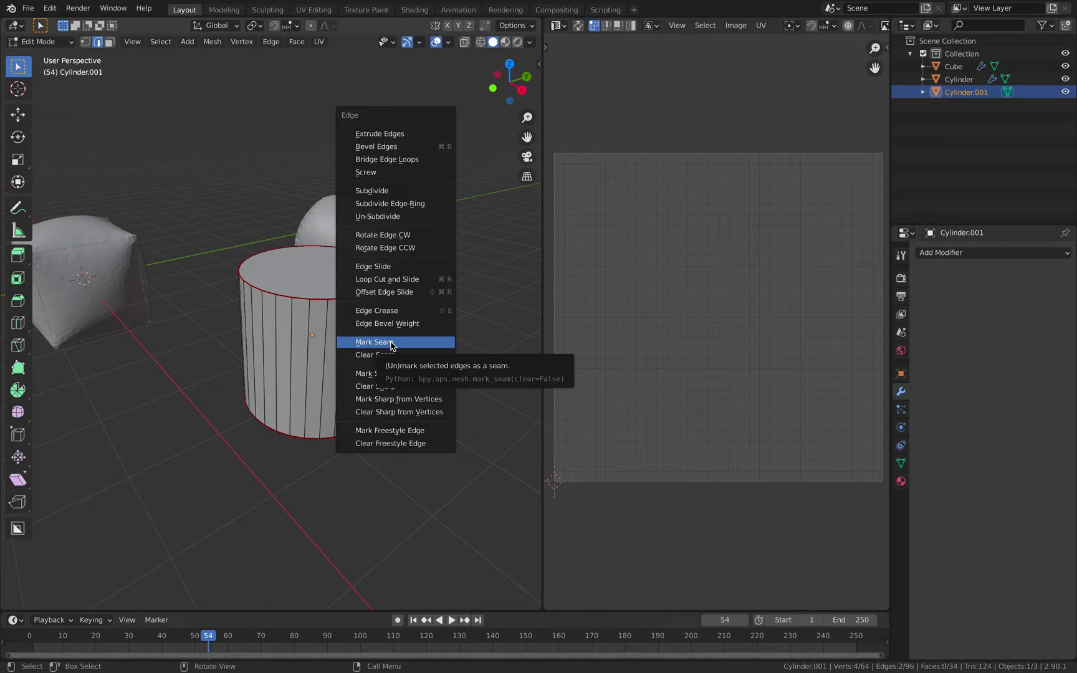
{"action": "left_click", "coordinate": [391, 343]}
{"action": "middle_click_drag", "start_coordinate": [376, 339], "coordinate": [379, 337]}
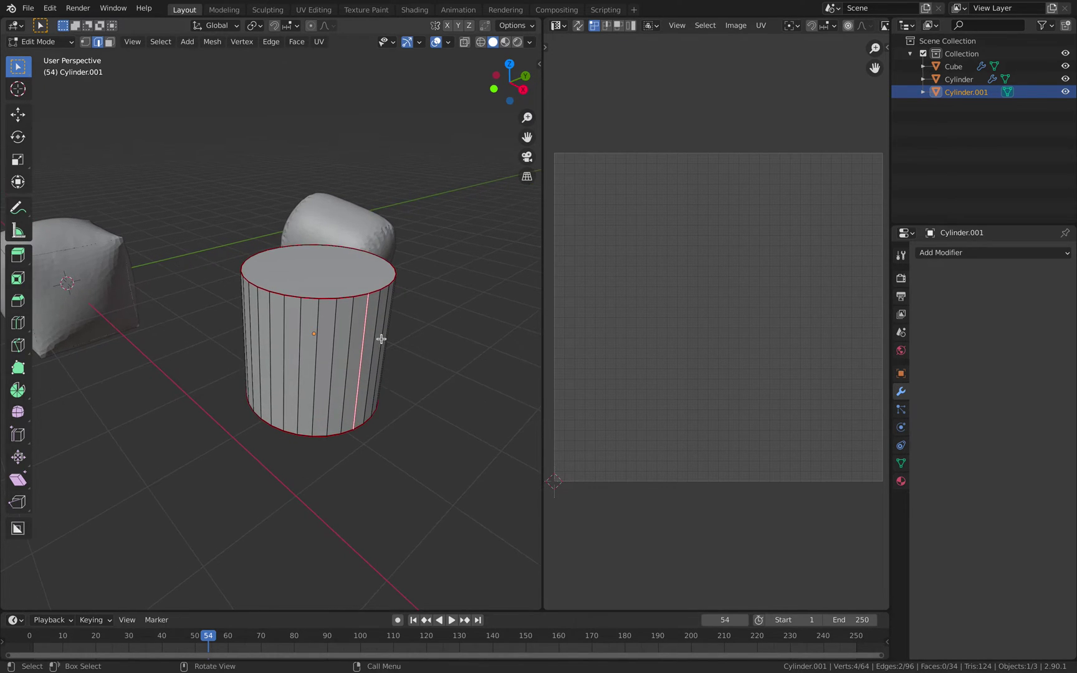
{"action": "key", "text": "Tab"}
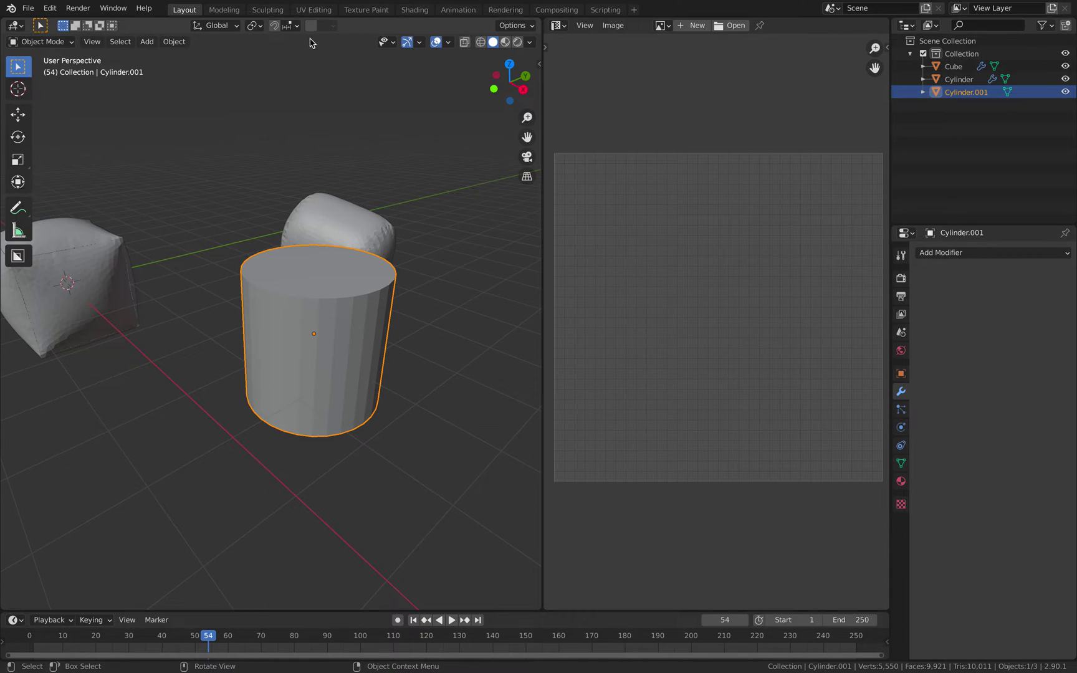
Convert the duplicated cylinder with Seams to Sewing Pattern.
{"action": "left_click", "coordinate": [175, 42]}
{"action": "mouse_move", "coordinate": [250, 446]}
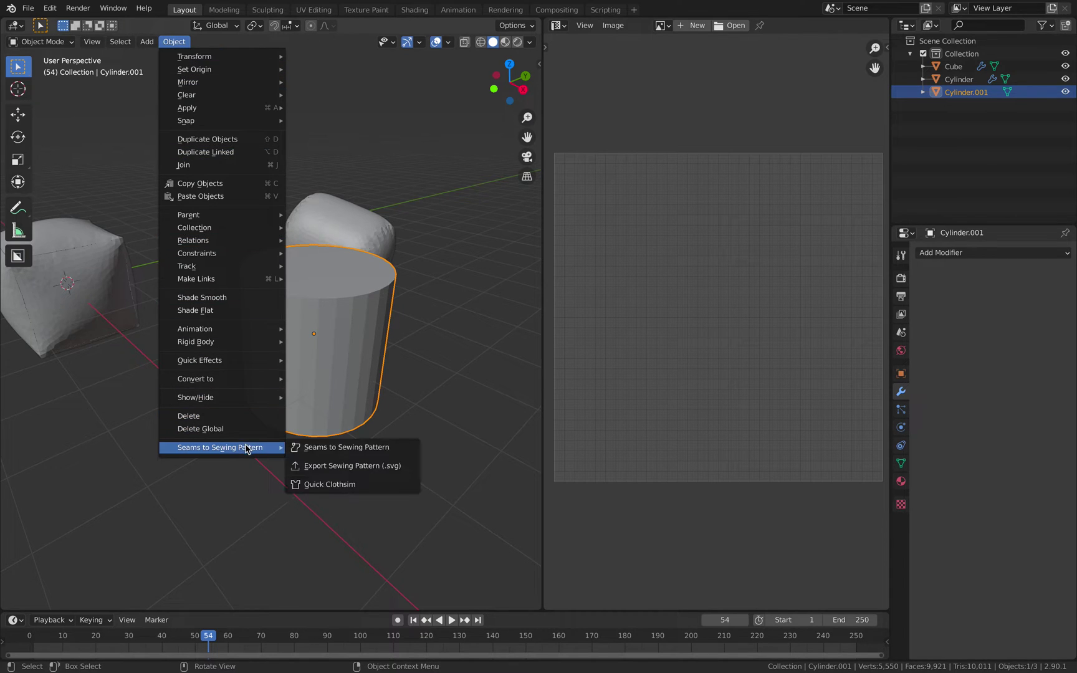
{"action": "left_click", "coordinate": [314, 448]}
{"action": "left_click", "coordinate": [316, 500]}
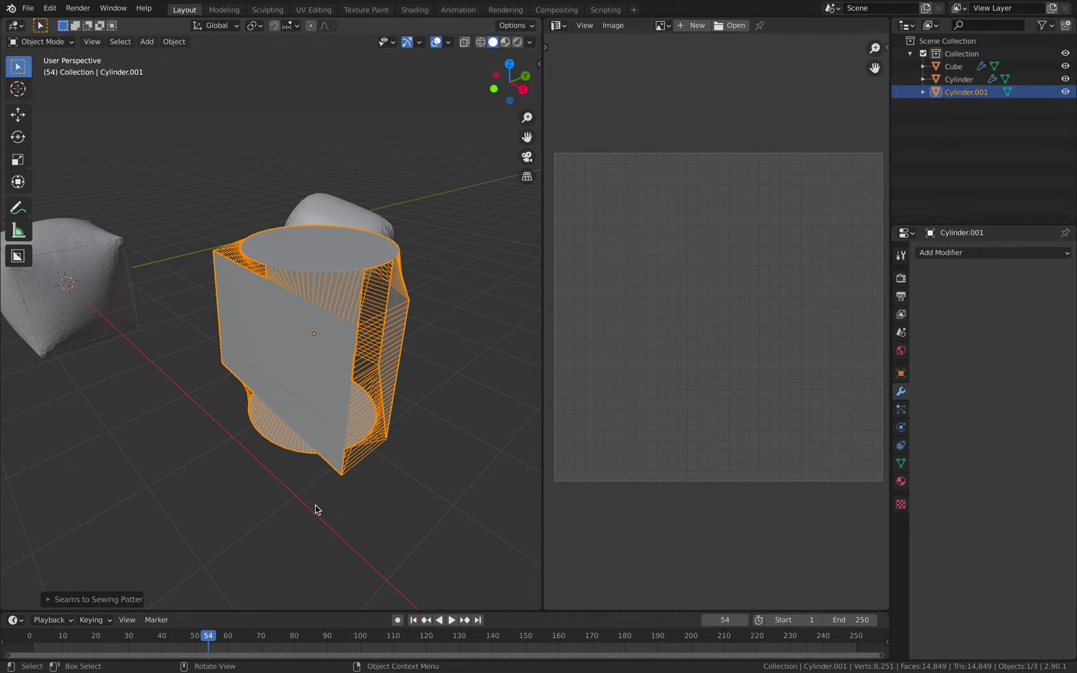
Apply Quick Clothsim to the duplicated cylinder's pattern and play the simulation from frame 1 to frame 79.
{"action": "left_click", "coordinate": [175, 42]}
{"action": "mouse_move", "coordinate": [228, 448]}
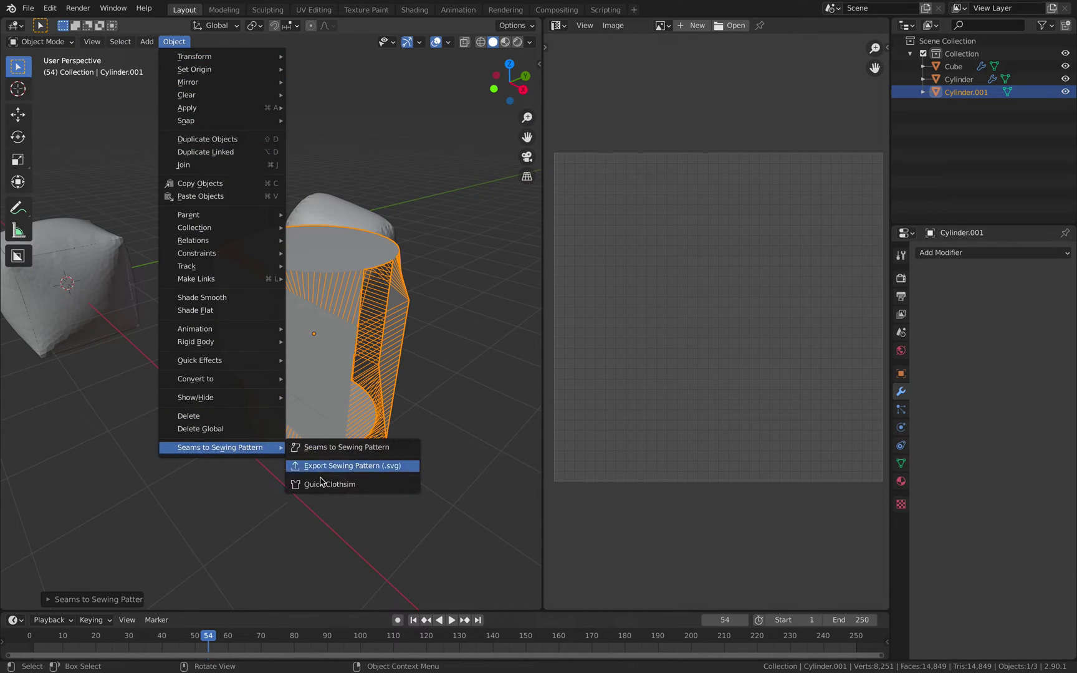
{"action": "left_click", "coordinate": [322, 486]}
{"action": "left_click", "coordinate": [417, 621]}
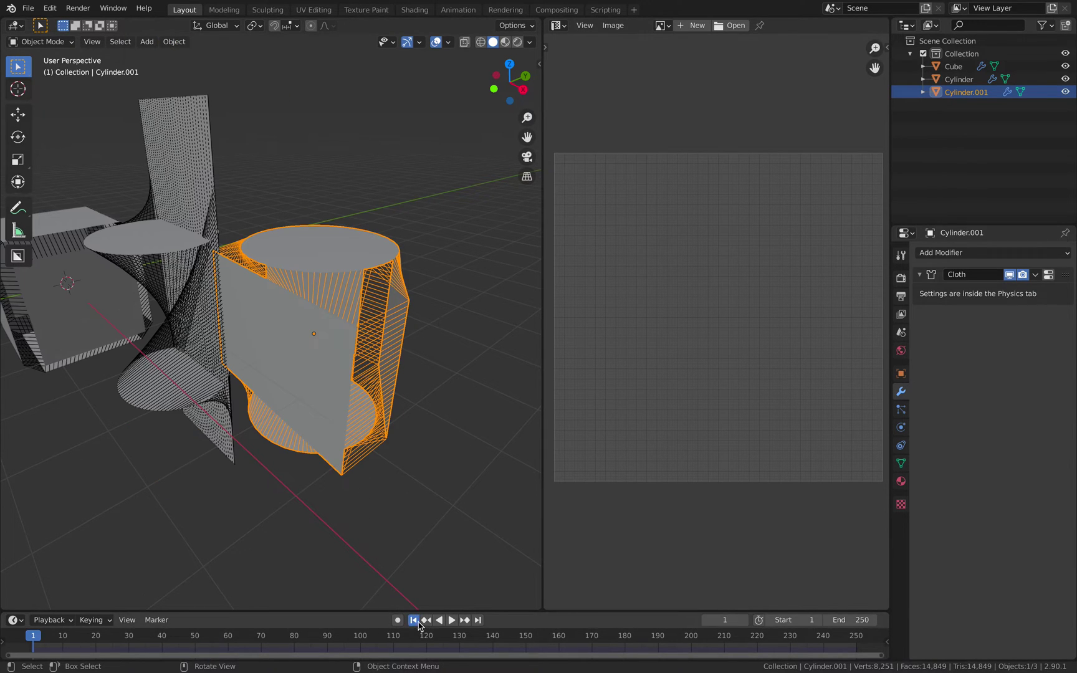
{"action": "left_click", "coordinate": [451, 620]}
{"action": "middle_click_drag", "start_coordinate": [398, 536], "coordinate": [303, 337]}
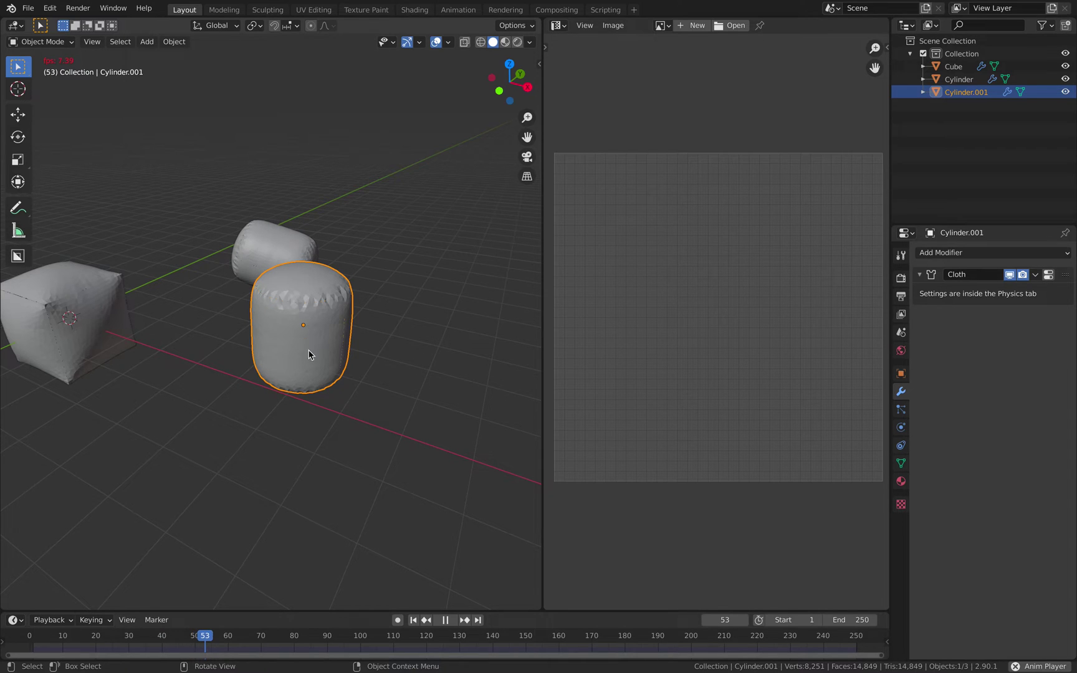
{"action": "key", "text": "alt+a"}
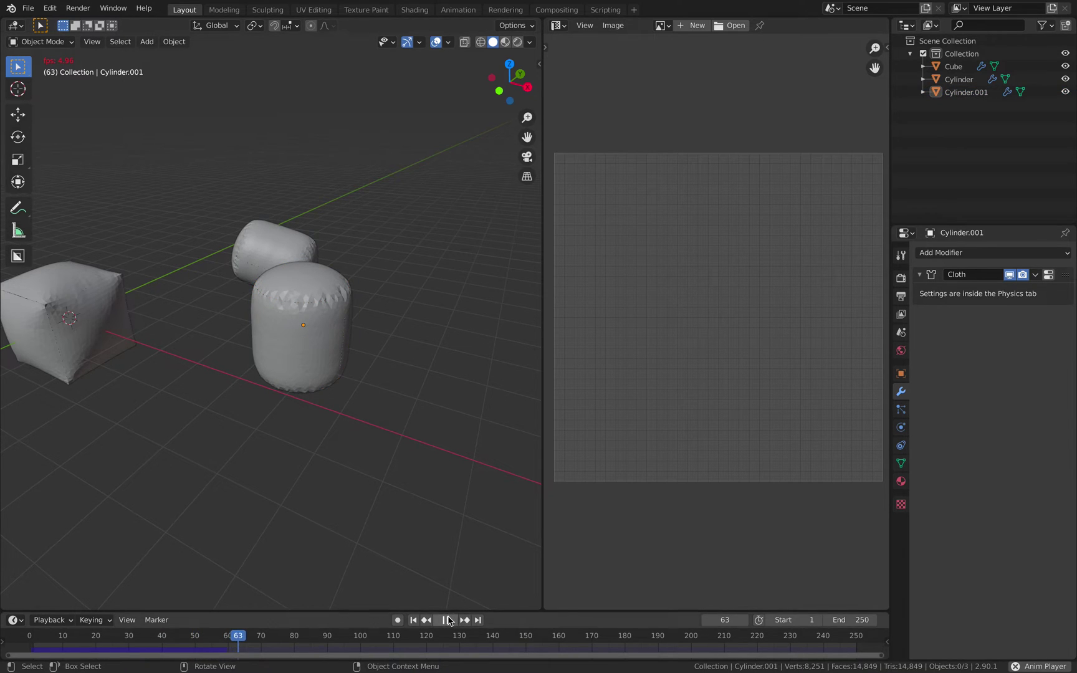
{"action": "middle_click_drag", "start_coordinate": [339, 413], "coordinate": [447, 469]}
{"action": "left_click", "coordinate": [442, 620]}
{"action": "middle_click_drag", "start_coordinate": [343, 363], "coordinate": [316, 354]}
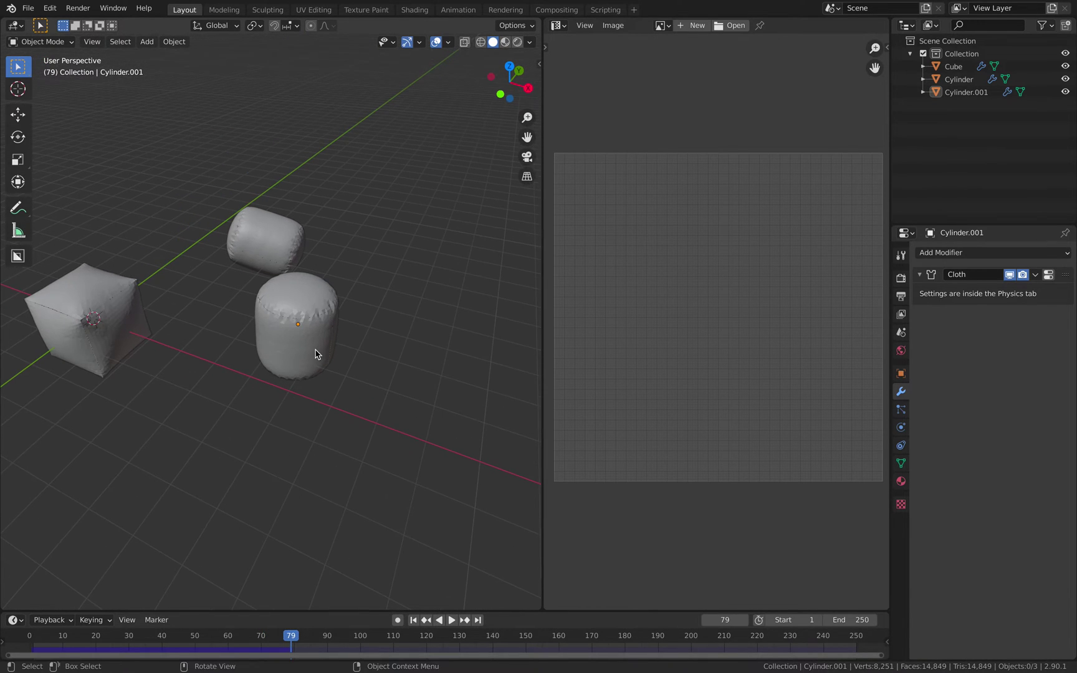
Add a torus mesh to the scene.
{"action": "middle_click_drag", "start_coordinate": [377, 318], "coordinate": [336, 303], "text": "shift"}
{"action": "key", "text": "shift+a"}
{"action": "mouse_move", "coordinate": [335, 304]}
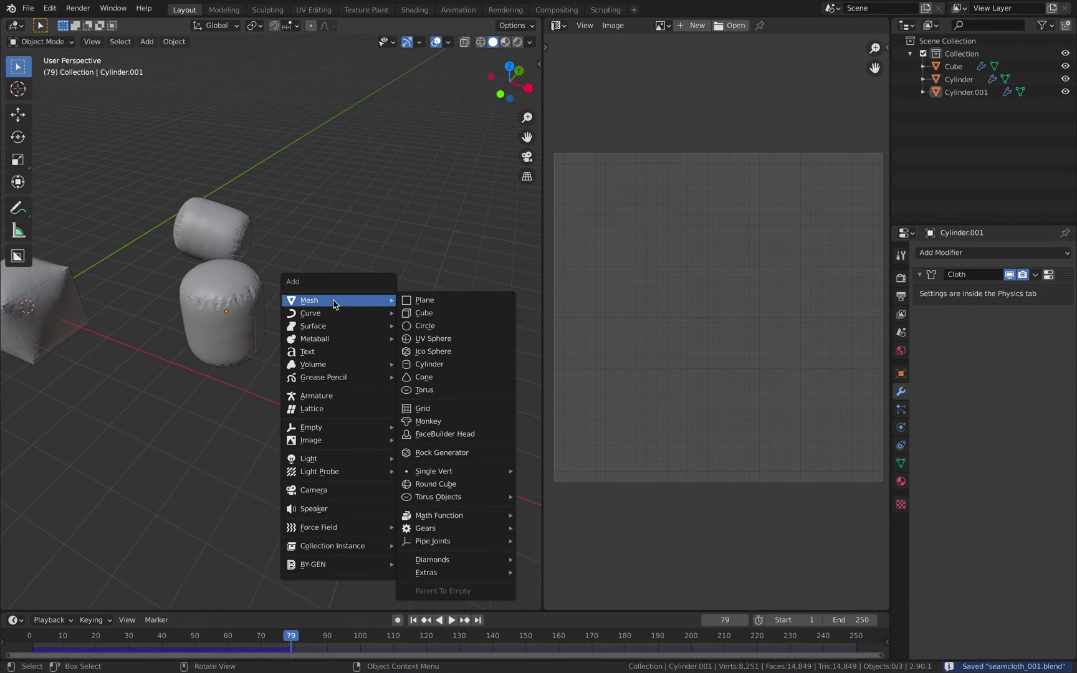
{"action": "left_click", "coordinate": [442, 389]}
{"action": "middle_click_drag", "start_coordinate": [228, 329], "coordinate": [185, 361]}
{"action": "scroll", "coordinate": [339, 365], "scroll_direction": "down", "scroll_amount": 5}
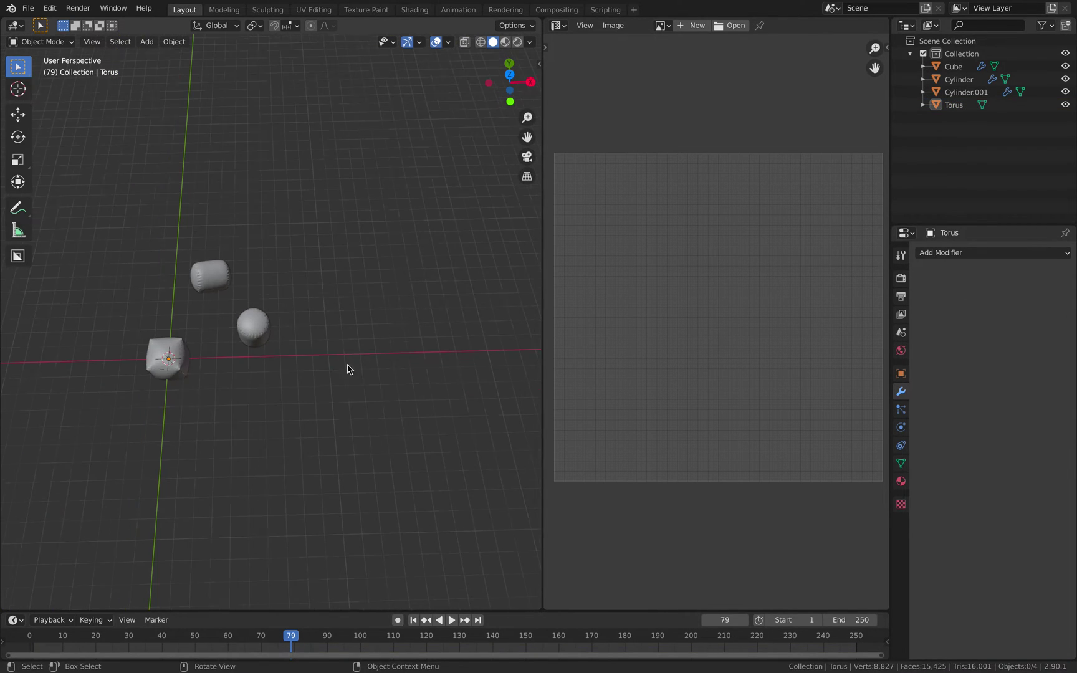
Select the torus and move it to open space beside the upright cylinder, then frame it in view.
{"action": "middle_click_drag", "start_coordinate": [351, 301], "coordinate": [319, 287]}
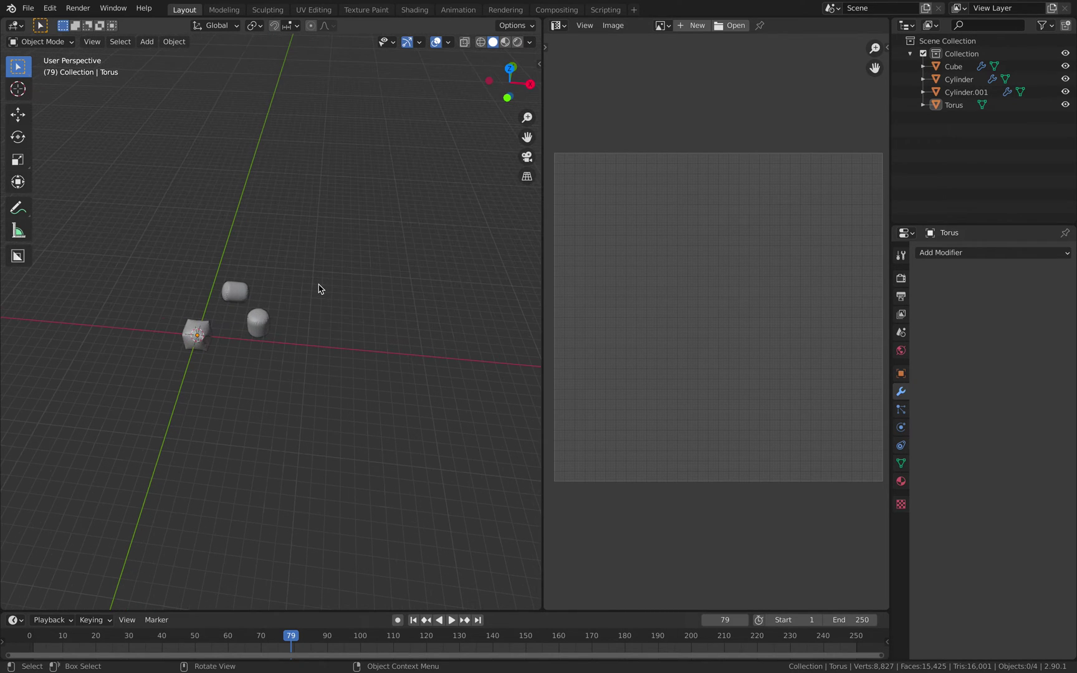
{"action": "left_click", "coordinate": [953, 104]}
{"action": "key", "text": "g"}
{"action": "left_click", "coordinate": [395, 324]}
{"action": "key", "text": "KP_Decimal"}
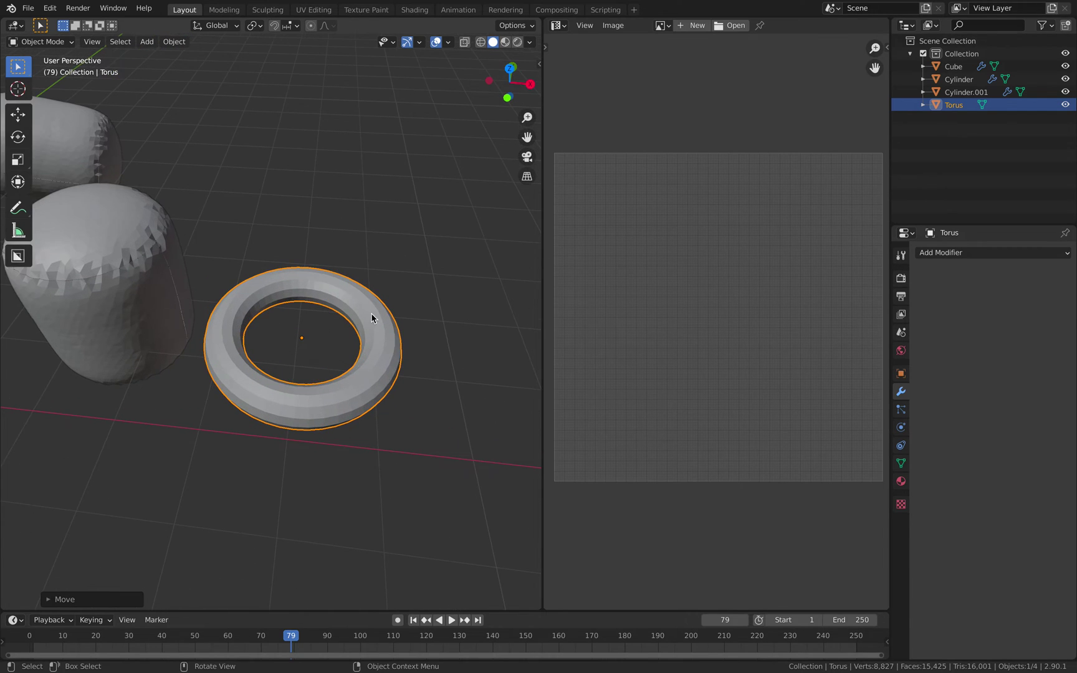
In edge selection of Edit Mode, mark four evenly spaced cross-section loops around the torus tube as seams.
{"action": "key", "text": "Tab"}
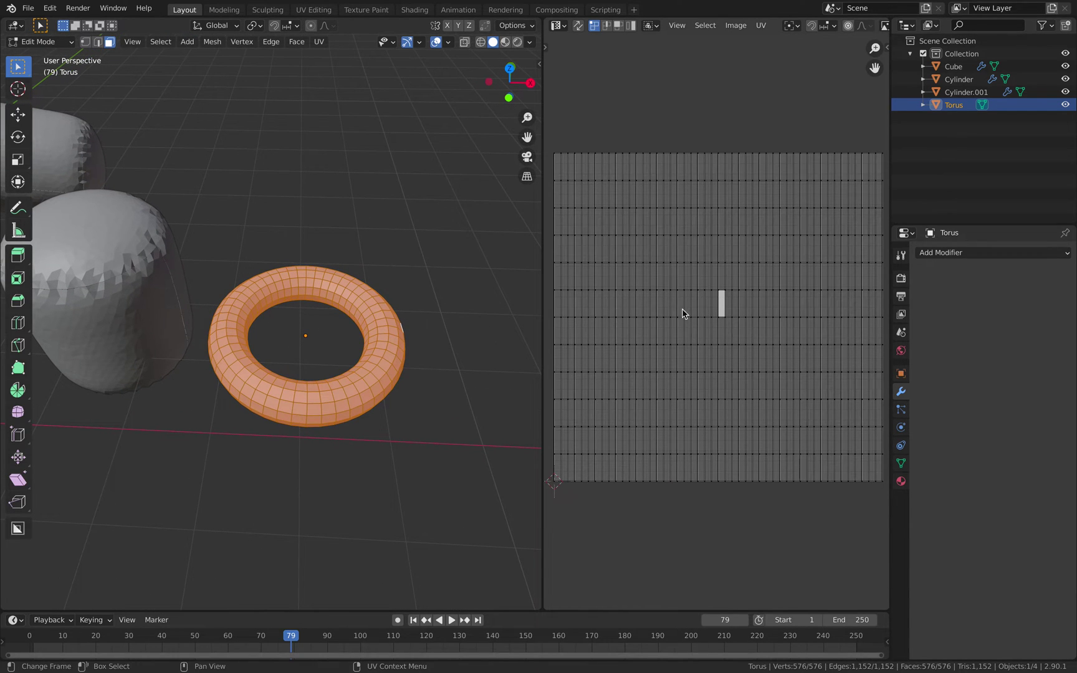
{"action": "middle_click_drag", "start_coordinate": [336, 355], "coordinate": [251, 328]}
{"action": "scroll", "coordinate": [359, 362], "scroll_direction": "up", "scroll_amount": 2}
{"action": "key", "text": "2"}
{"action": "left_click", "coordinate": [245, 331]}
{"action": "scroll", "coordinate": [245, 332], "scroll_direction": "up", "scroll_amount": 2}
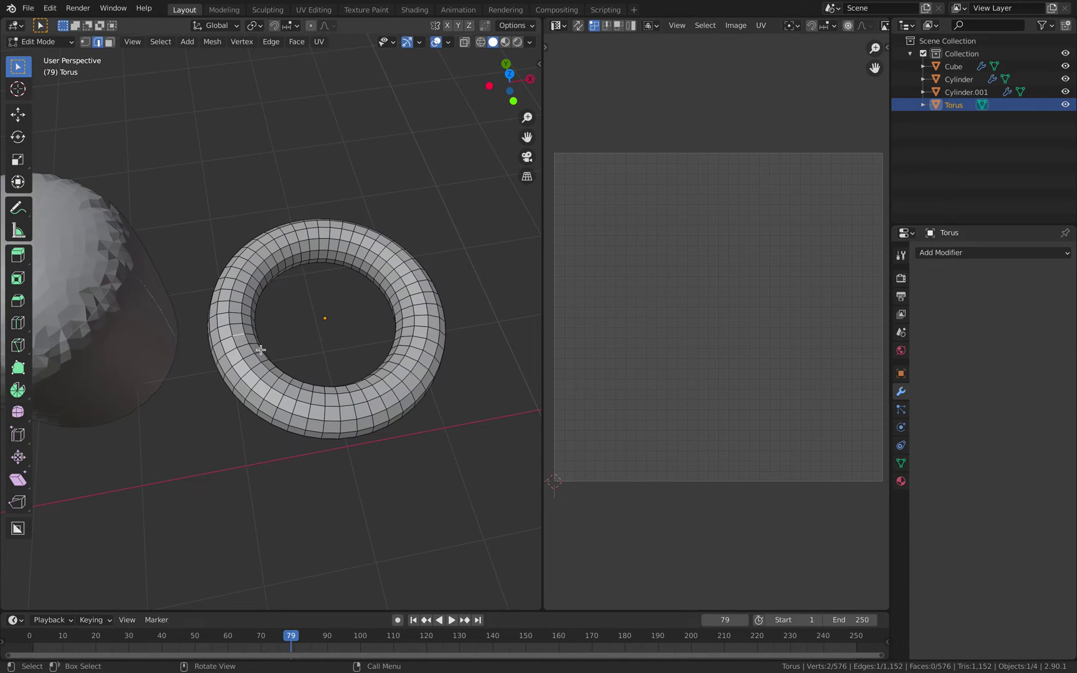
{"action": "scroll", "coordinate": [262, 349], "scroll_direction": "up", "scroll_amount": 2}
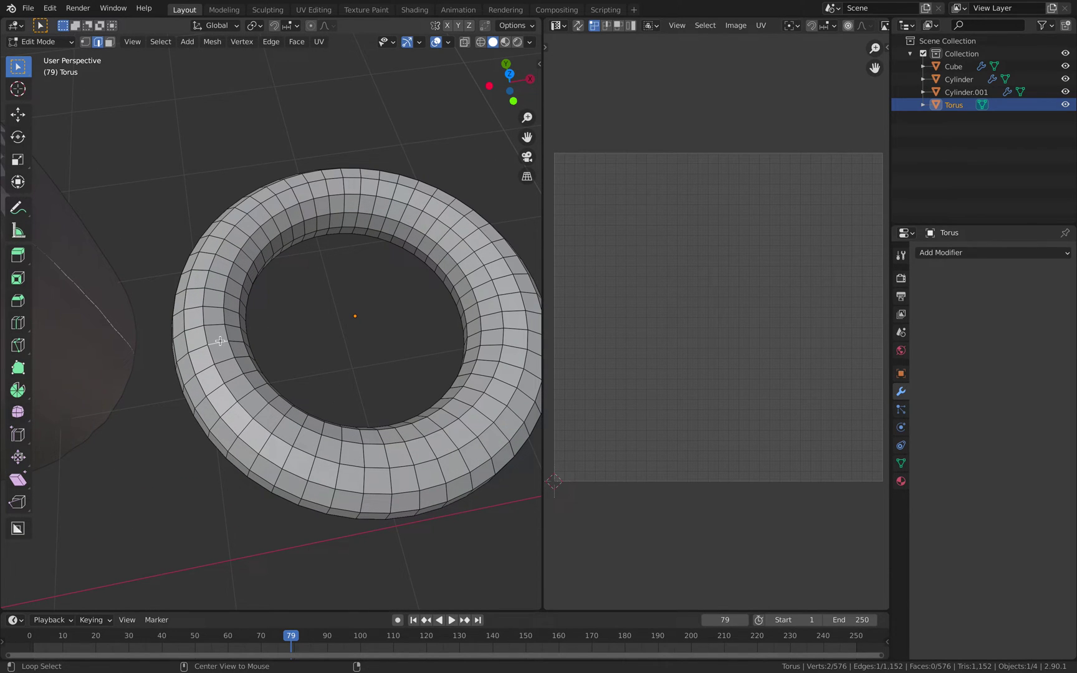
{"action": "left_click", "coordinate": [219, 341], "text": "alt"}
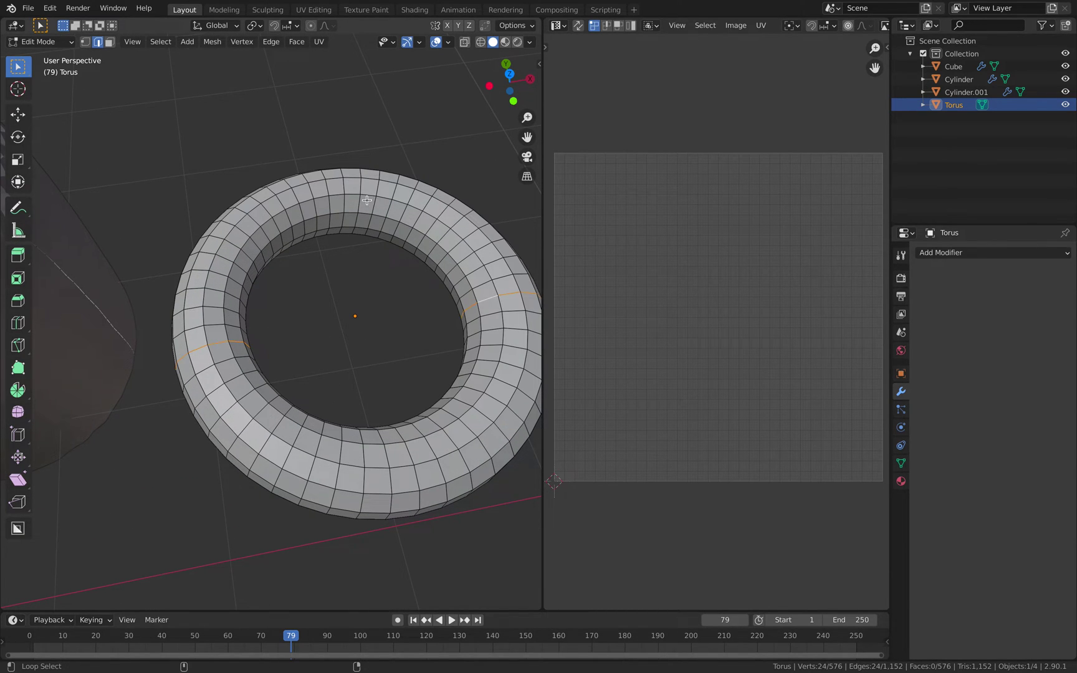
{"action": "middle_click_drag", "start_coordinate": [327, 187], "coordinate": [377, 403]}
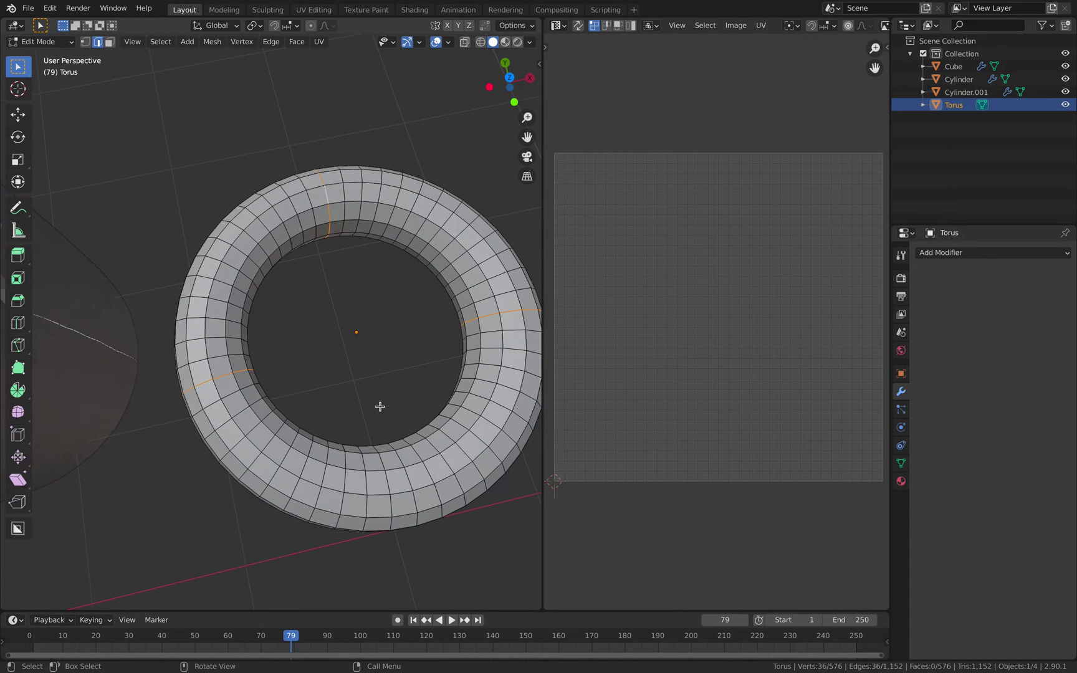
{"action": "left_click", "coordinate": [399, 454], "text": "alt+shift"}
{"action": "middle_click_drag", "start_coordinate": [399, 454], "coordinate": [382, 317]}
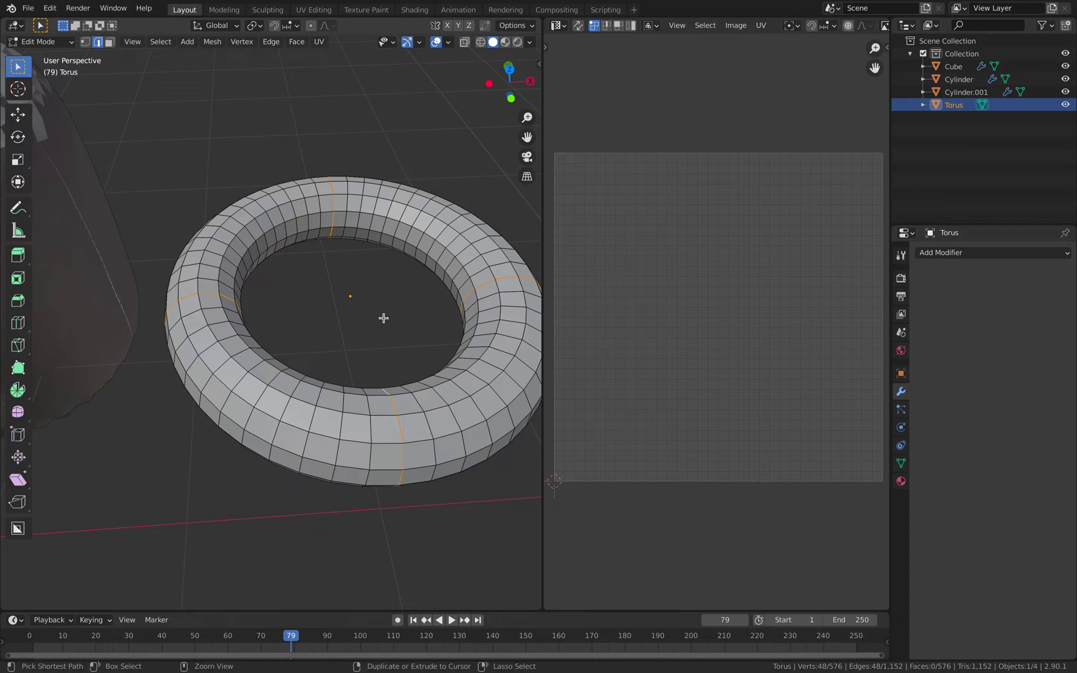
{"action": "key", "text": "ctrl+e"}
{"action": "left_click", "coordinate": [386, 321]}
Unwrap the entire torus using only its four cross-section seams.
{"action": "scroll", "coordinate": [392, 330], "scroll_direction": "down", "scroll_amount": 3}
{"action": "middle_click_drag", "start_coordinate": [392, 331], "coordinate": [426, 350]}
{"action": "key", "text": "a"}
{"action": "key", "text": "alt+a"}
{"action": "key", "text": "a"}
{"action": "key", "text": "u"}
{"action": "left_click", "coordinate": [409, 276]}
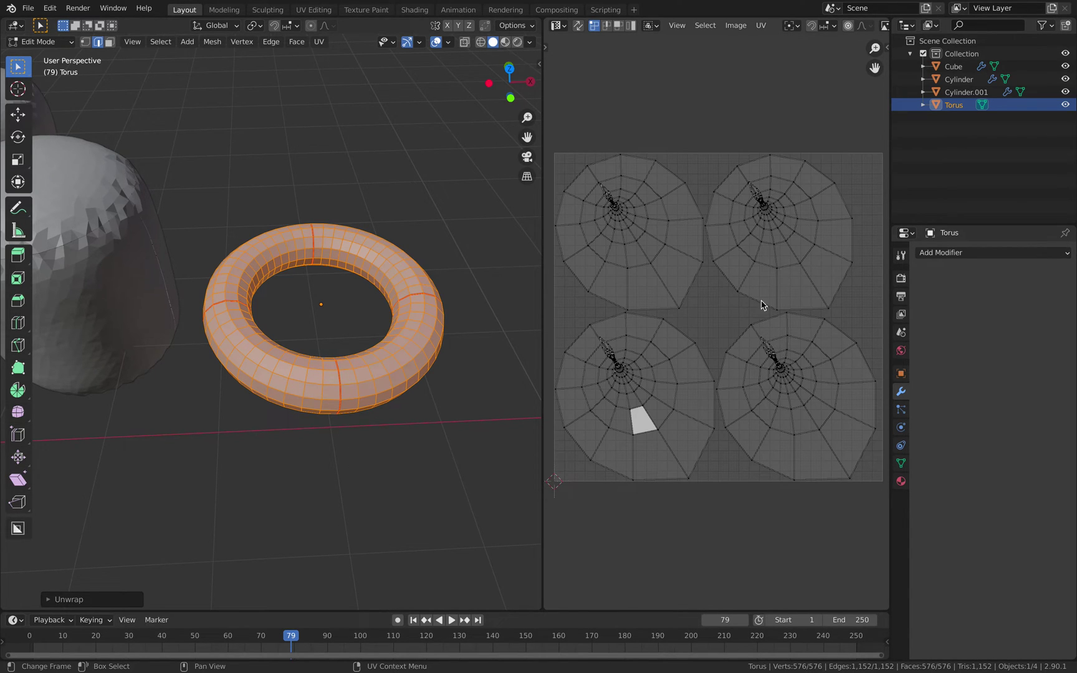
Mark the edge loop running around the lower outer side of the torus as an additional seam.
{"action": "middle_click_drag", "start_coordinate": [399, 249], "coordinate": [377, 369]}
{"action": "left_click", "coordinate": [356, 362], "text": "alt"}
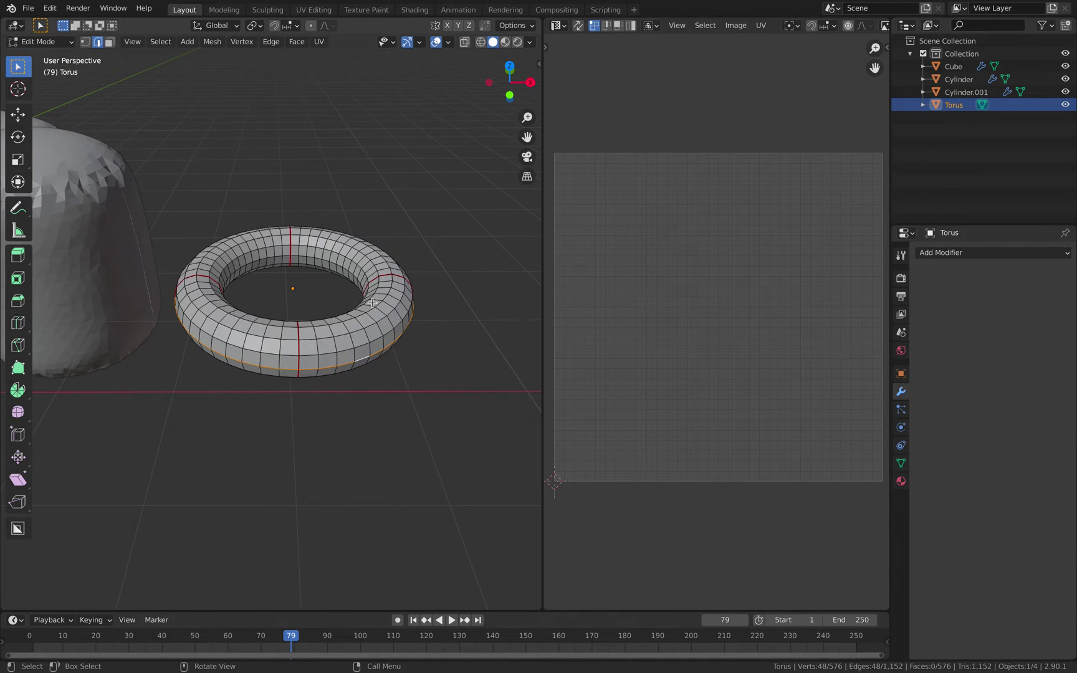
{"action": "middle_click_drag", "start_coordinate": [372, 303], "coordinate": [415, 347]}
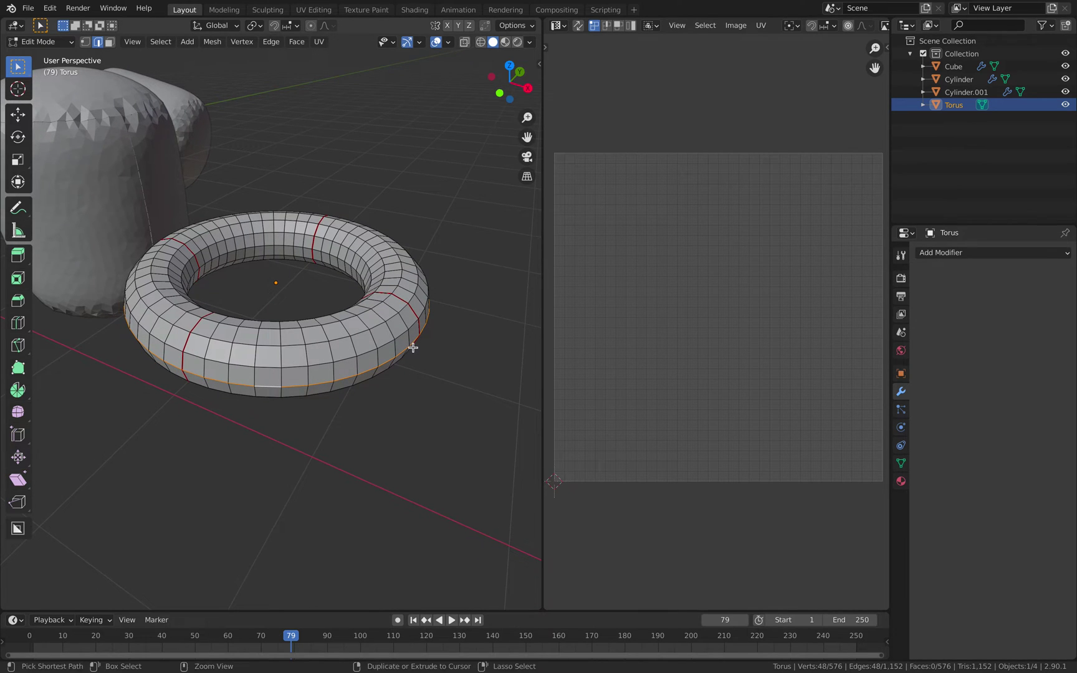
{"action": "key", "text": "ctrl+e"}
{"action": "left_click", "coordinate": [412, 350]}
Unwrap the entire torus with its cross-section and lengthwise seams, and return to Object Mode.
{"action": "middle_click_drag", "start_coordinate": [319, 336], "coordinate": [367, 335]}
{"action": "key", "text": "a"}
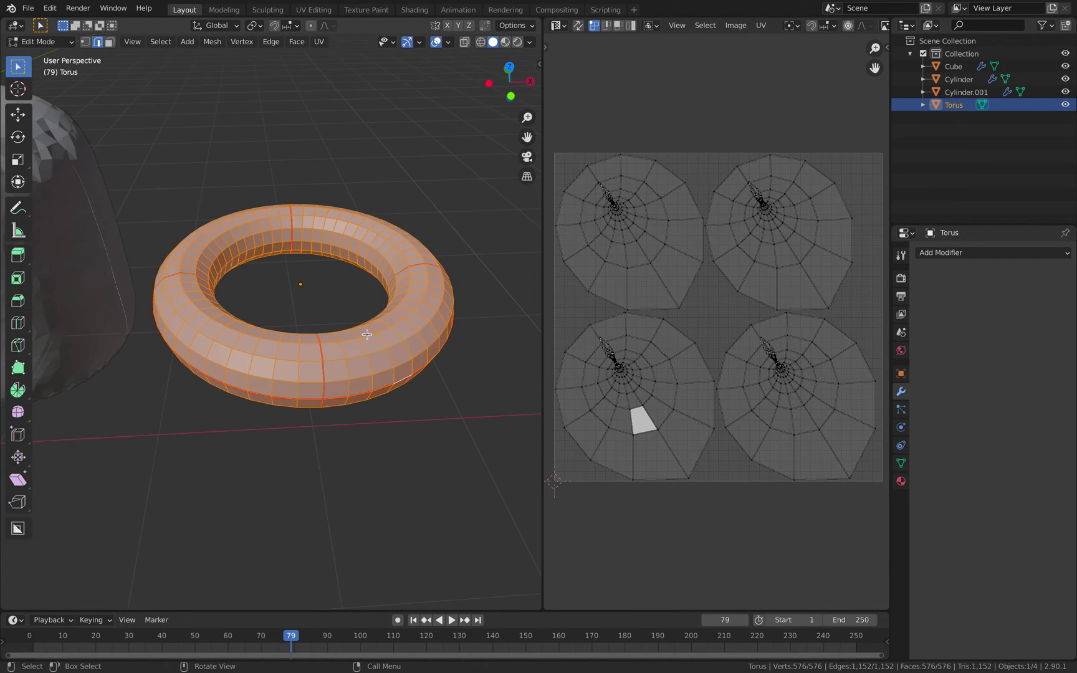
{"action": "key", "text": "u"}
{"action": "left_click", "coordinate": [367, 336]}
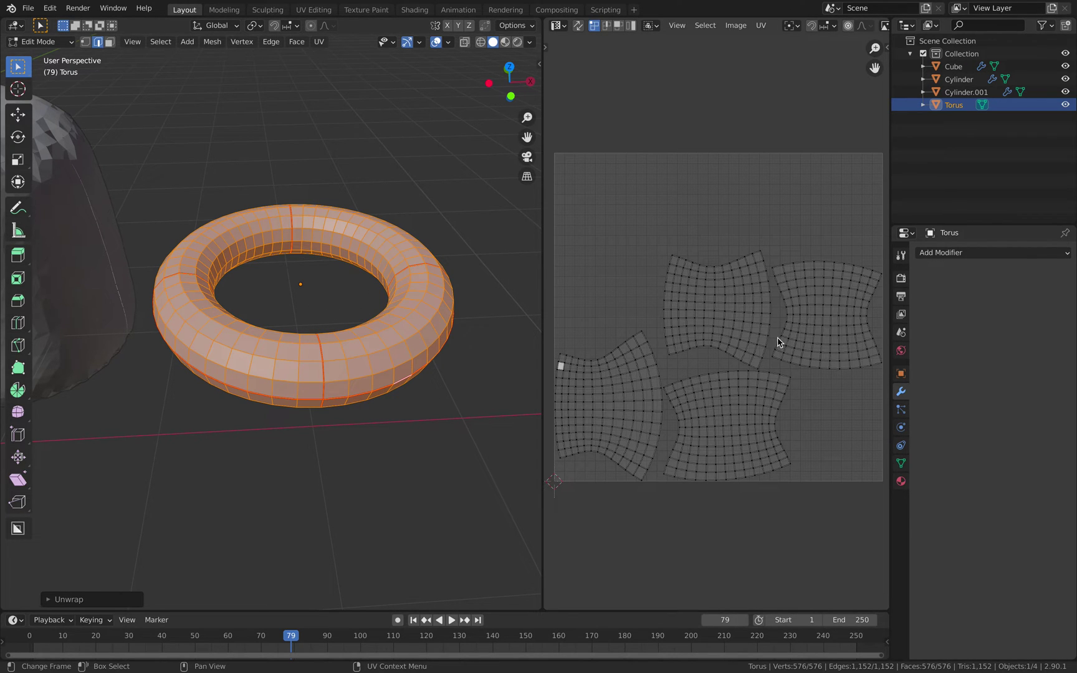
{"action": "middle_click_drag", "start_coordinate": [394, 306], "coordinate": [428, 333]}
{"action": "key", "text": "Tab"}
{"action": "middle_click_drag", "start_coordinate": [428, 333], "coordinate": [429, 345], "text": "ctrl"}
Save the file and convert the torus with Seams to Sewing Pattern, using Remesh and a target of 5000 triangles.
{"action": "key", "text": "ctrl+s"}
{"action": "left_click", "coordinate": [174, 41]}
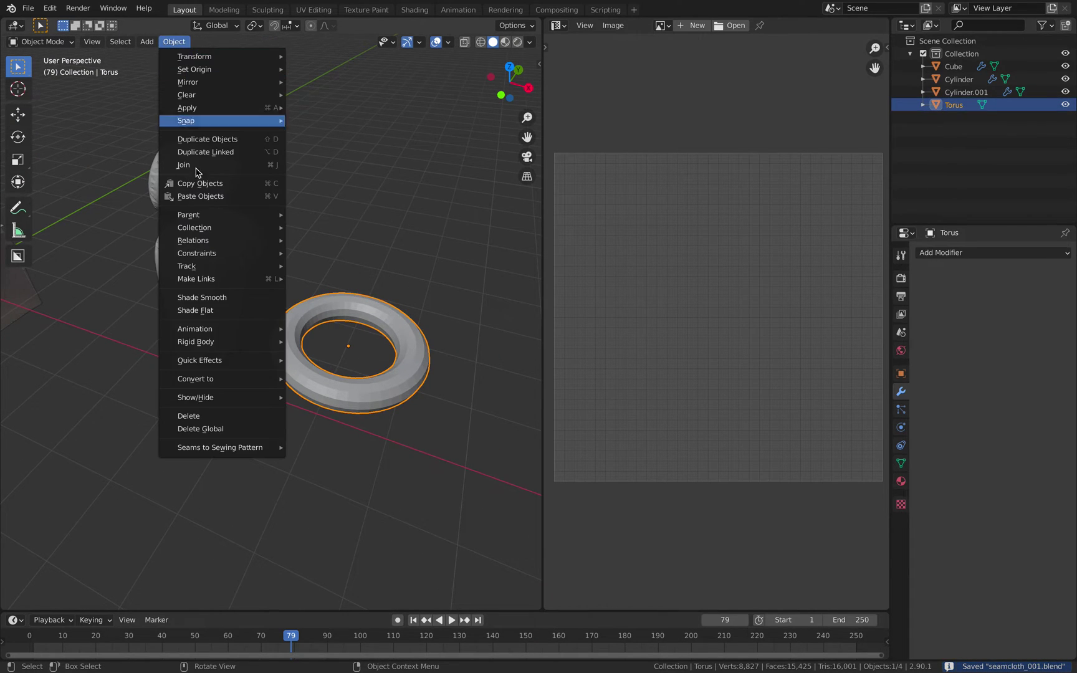
{"action": "mouse_move", "coordinate": [259, 451]}
{"action": "left_click", "coordinate": [315, 453]}
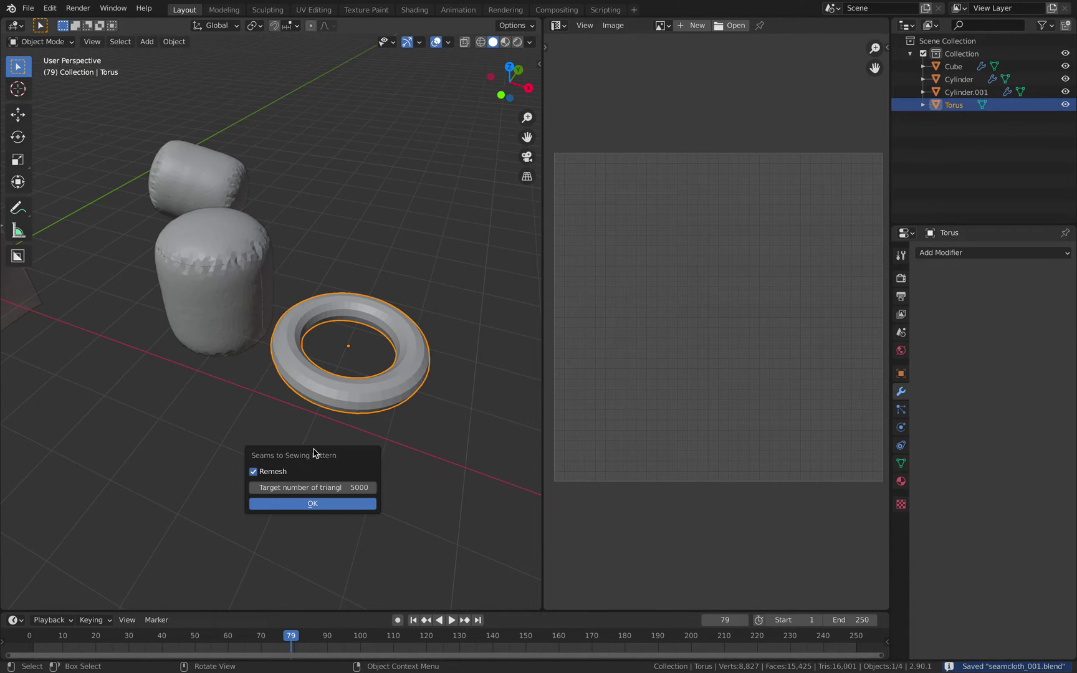
{"action": "left_click", "coordinate": [315, 503]}
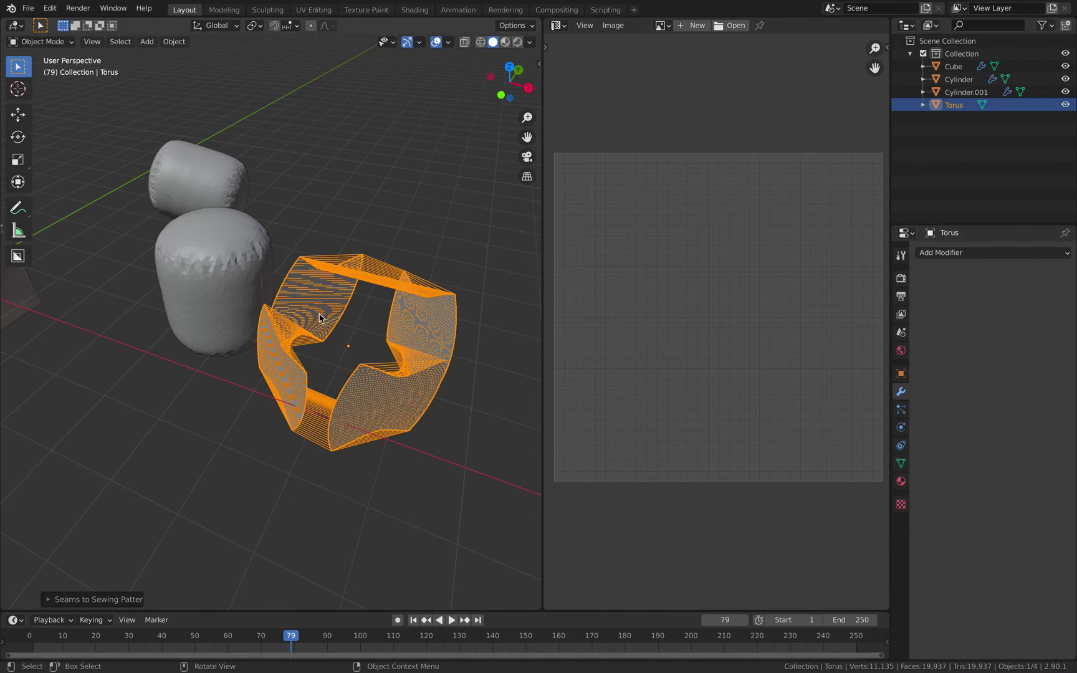
Apply Quick Clothsim to the torus's pattern and play the simulation from frame 1 to frame 84.
{"action": "middle_click_drag", "start_coordinate": [320, 316], "coordinate": [353, 303]}
{"action": "left_click", "coordinate": [174, 41]}
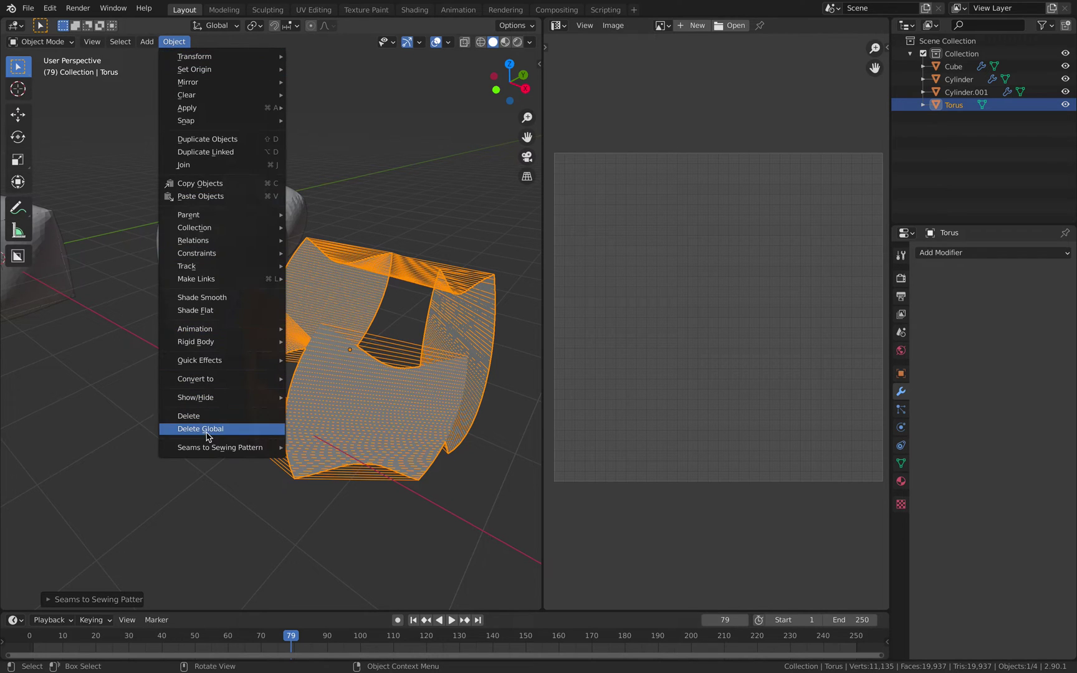
{"action": "mouse_move", "coordinate": [214, 447]}
{"action": "left_click", "coordinate": [324, 484]}
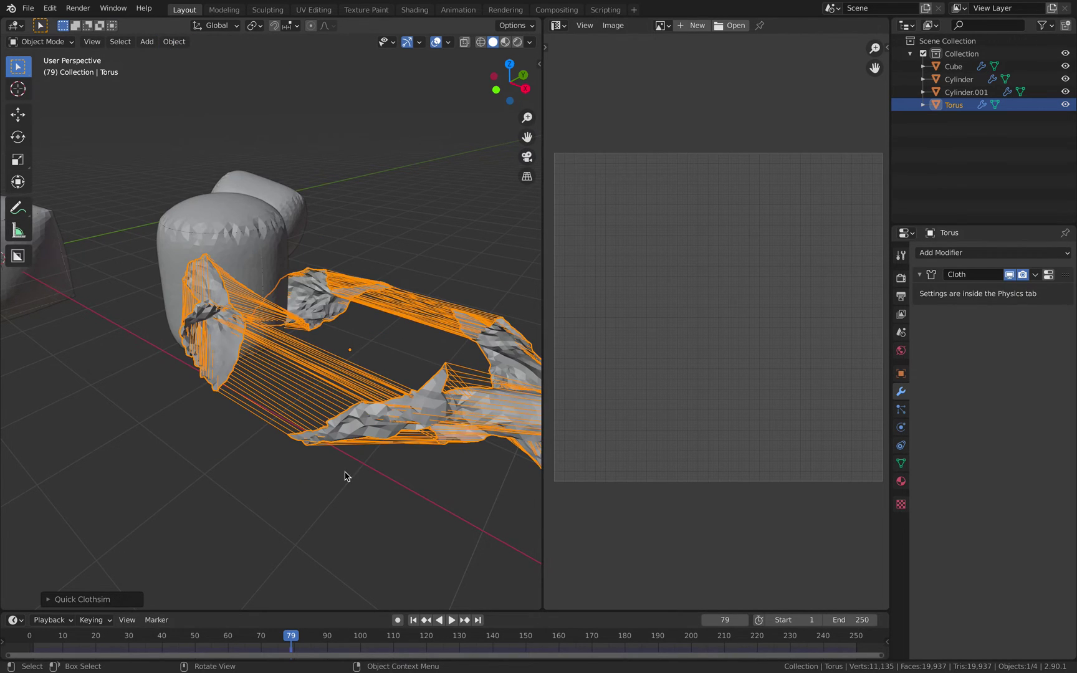
{"action": "left_click", "coordinate": [413, 619]}
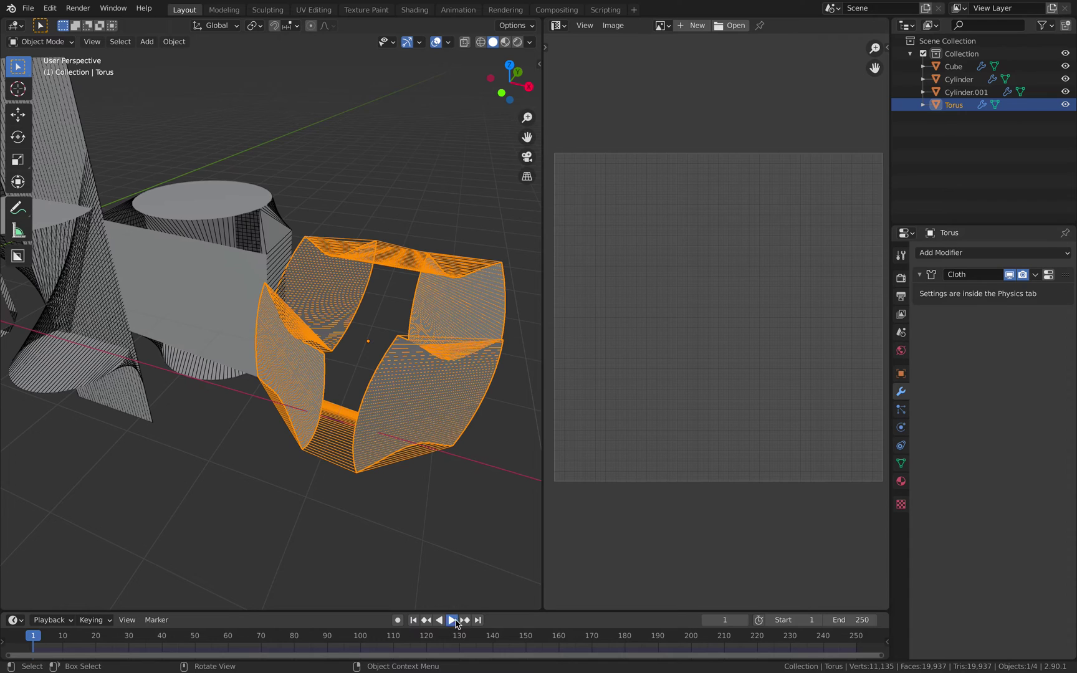
{"action": "left_click", "coordinate": [453, 620]}
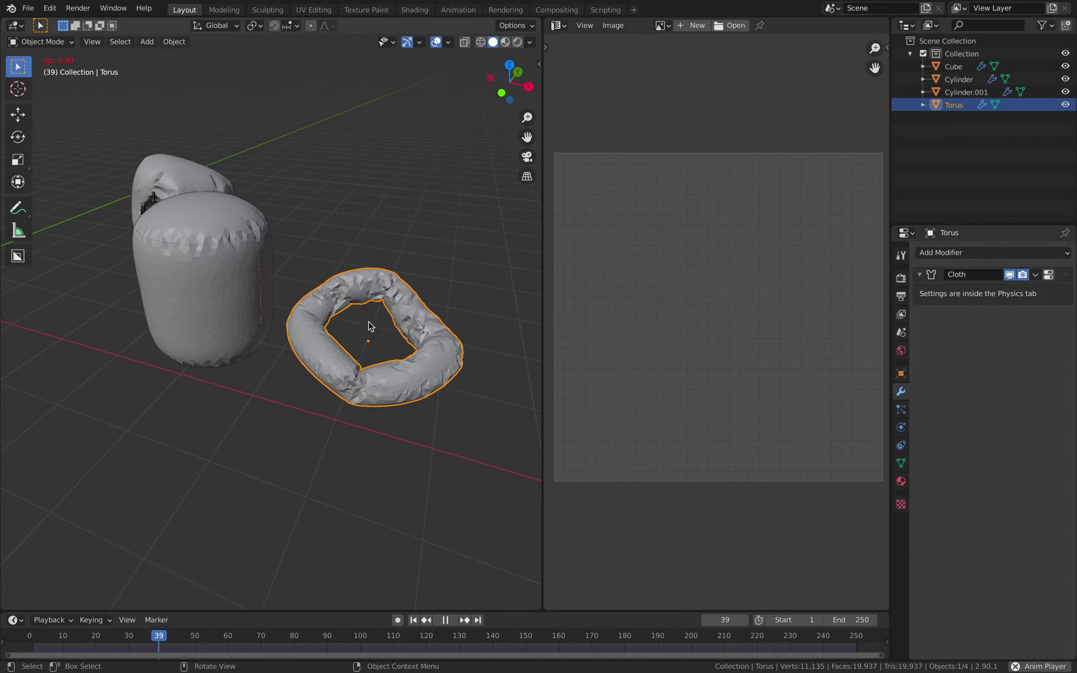
{"action": "middle_click_drag", "start_coordinate": [372, 336], "coordinate": [389, 413]}
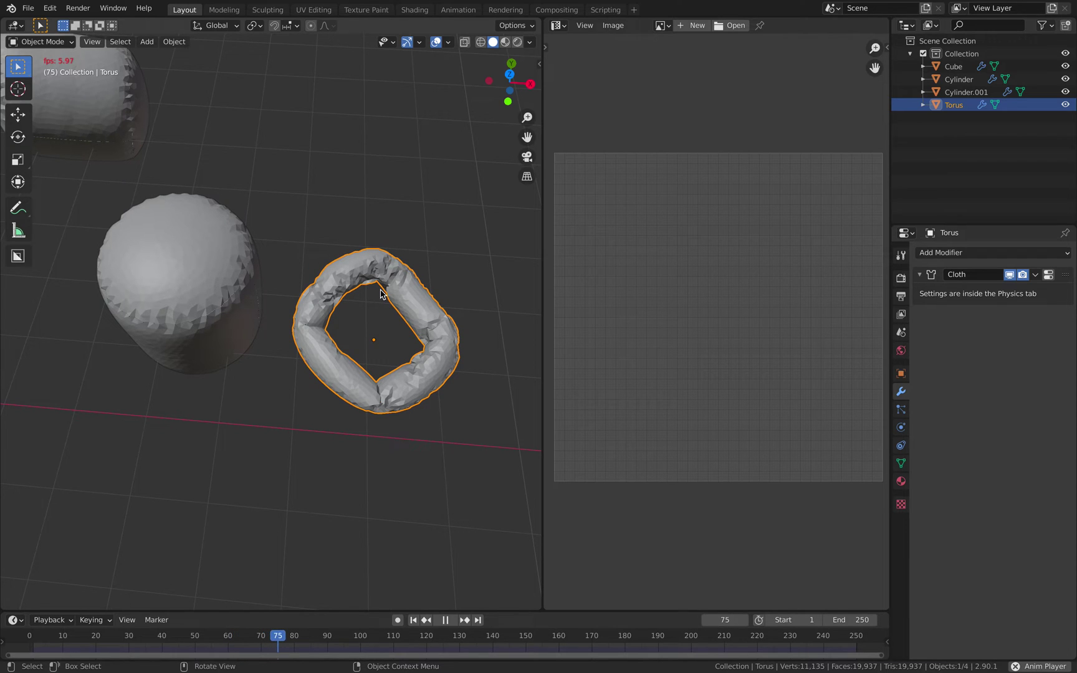
{"action": "key", "text": "space"}
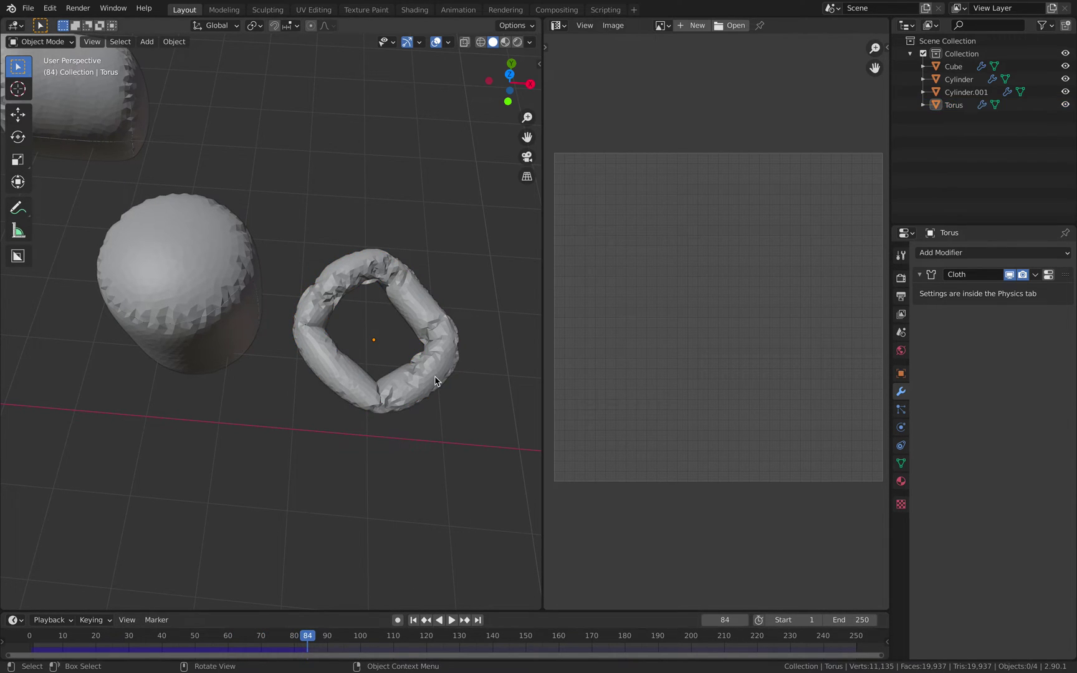
Set the cloth pressure of the torus to 60 and save the file.
{"action": "left_click", "coordinate": [1048, 275]}
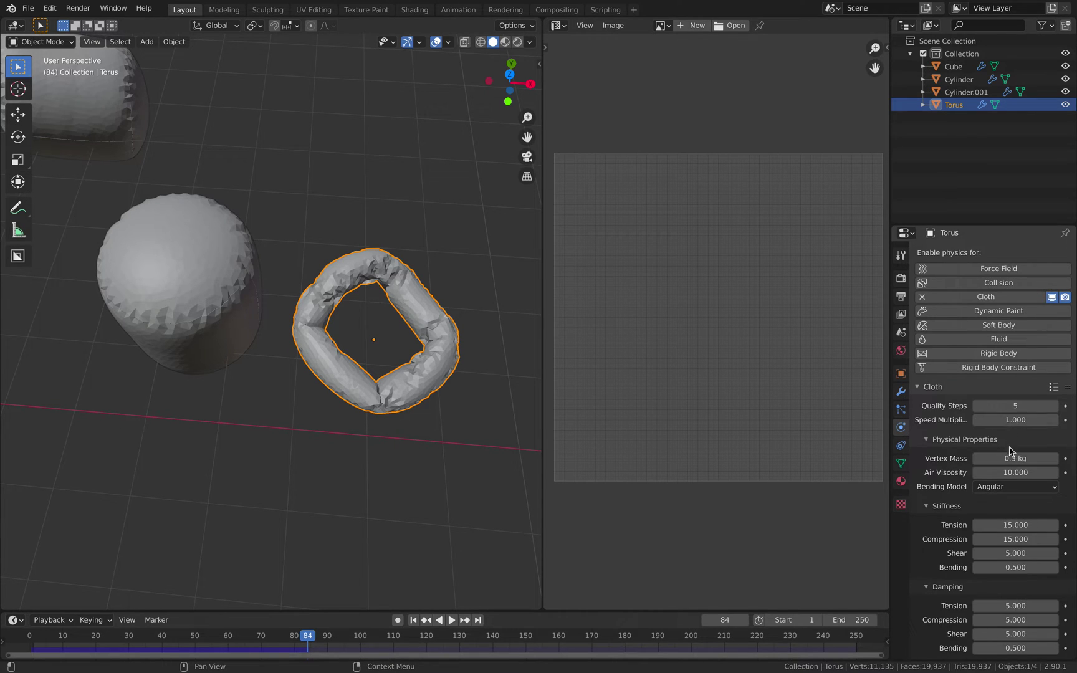
{"action": "scroll", "coordinate": [1013, 587], "scroll_direction": "down", "scroll_amount": 6}
{"action": "scroll", "coordinate": [1022, 595], "scroll_direction": "down", "scroll_amount": 7}
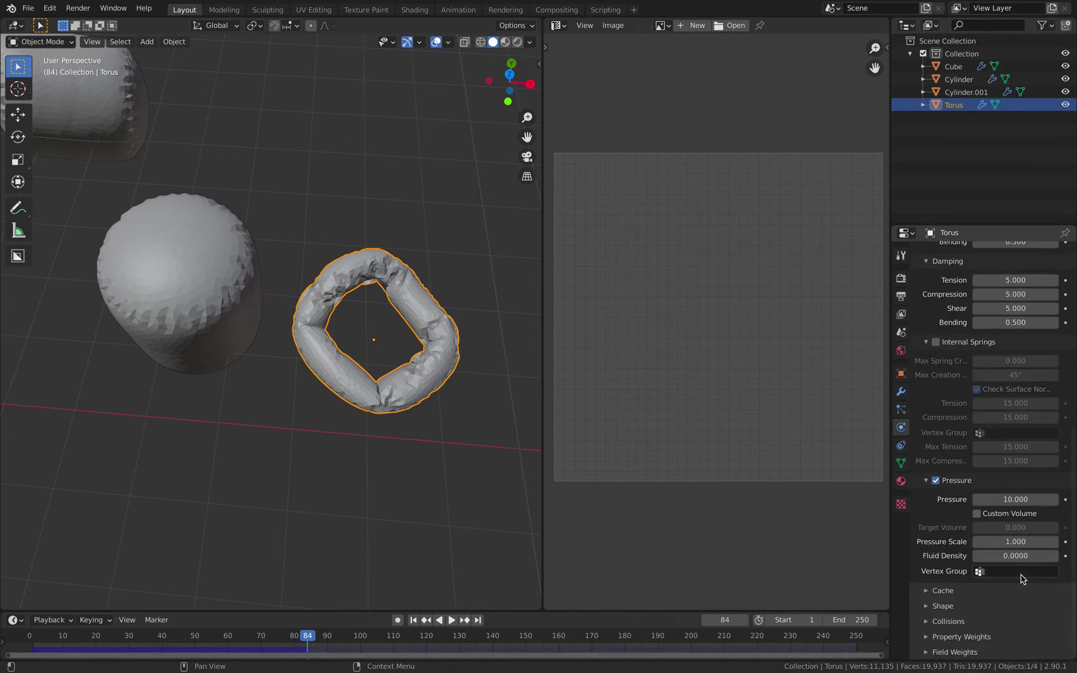
{"action": "left_click", "coordinate": [1002, 499]}
{"action": "type", "text": "60"}
{"action": "key", "text": "Return"}
{"action": "left_click", "coordinate": [519, 468]}
{"action": "middle_click_drag", "start_coordinate": [520, 468], "coordinate": [382, 389]}
{"action": "key", "text": "ctrl+s"}
Return to frame 1 and move the torus's pattern farther away from the cylinder patterns.
{"action": "left_click", "coordinate": [336, 336]}
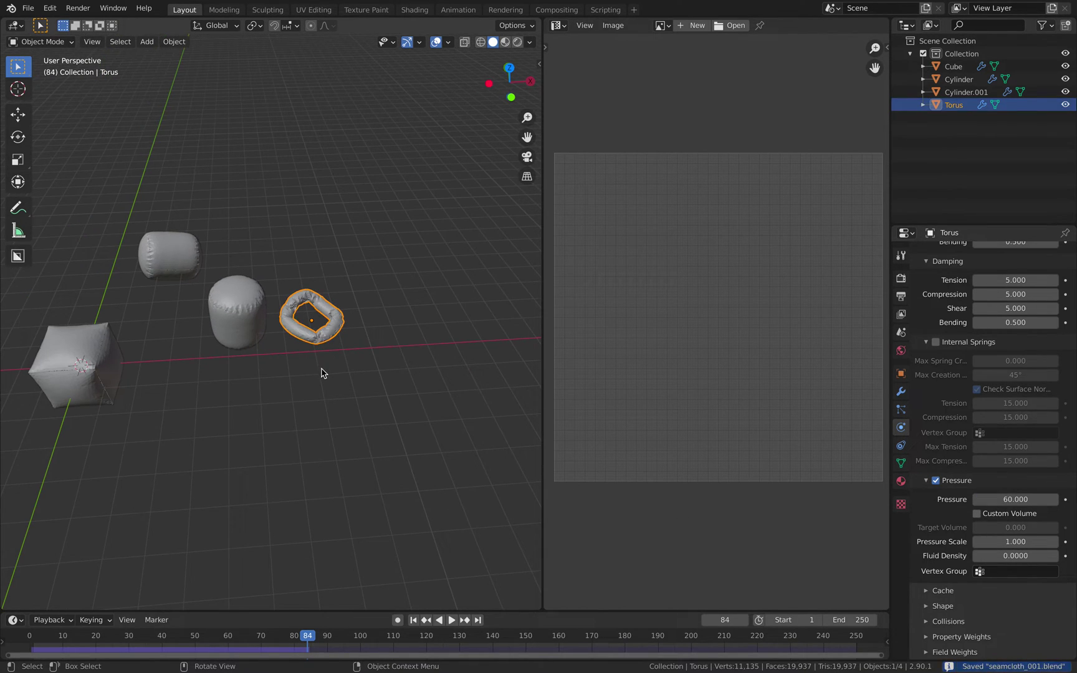
{"action": "left_click", "coordinate": [413, 619]}
{"action": "key", "text": "g"}
{"action": "left_click", "coordinate": [436, 306]}
{"action": "left_click", "coordinate": [435, 379]}
{"action": "middle_click_drag", "start_coordinate": [435, 380], "coordinate": [392, 390]}
{"action": "left_click", "coordinate": [427, 336]}
{"action": "key", "text": "g"}
{"action": "left_click", "coordinate": [370, 375]}
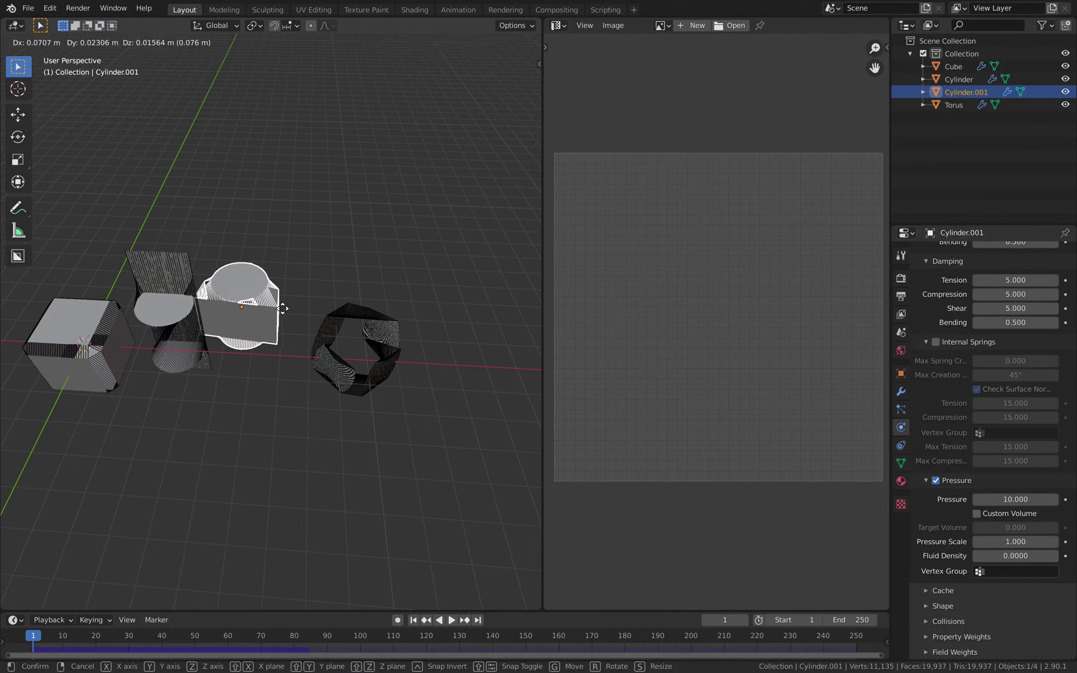
Move the duplicated cylinder's pattern and the cube's pattern so that all four patterns stand spaced out in a row.
{"action": "left_click", "coordinate": [303, 306]}
{"action": "left_click", "coordinate": [96, 323]}
{"action": "key", "text": "g"}
{"action": "left_click", "coordinate": [84, 299]}
{"action": "middle_click_drag", "start_coordinate": [236, 280], "coordinate": [283, 269], "text": "shift"}
{"action": "left_click", "coordinate": [340, 213]}
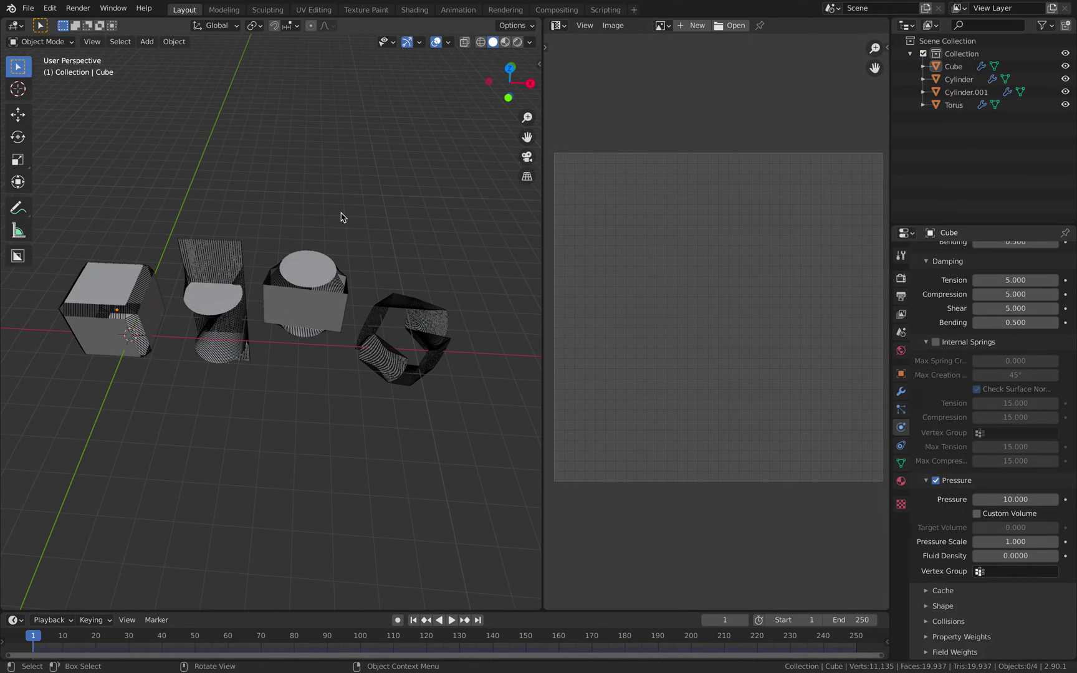
Save the file and play the cloth simulation of all four objects from frame 1 to frame 71.
{"action": "key", "text": "ctrl+s"}
{"action": "key", "text": "space"}
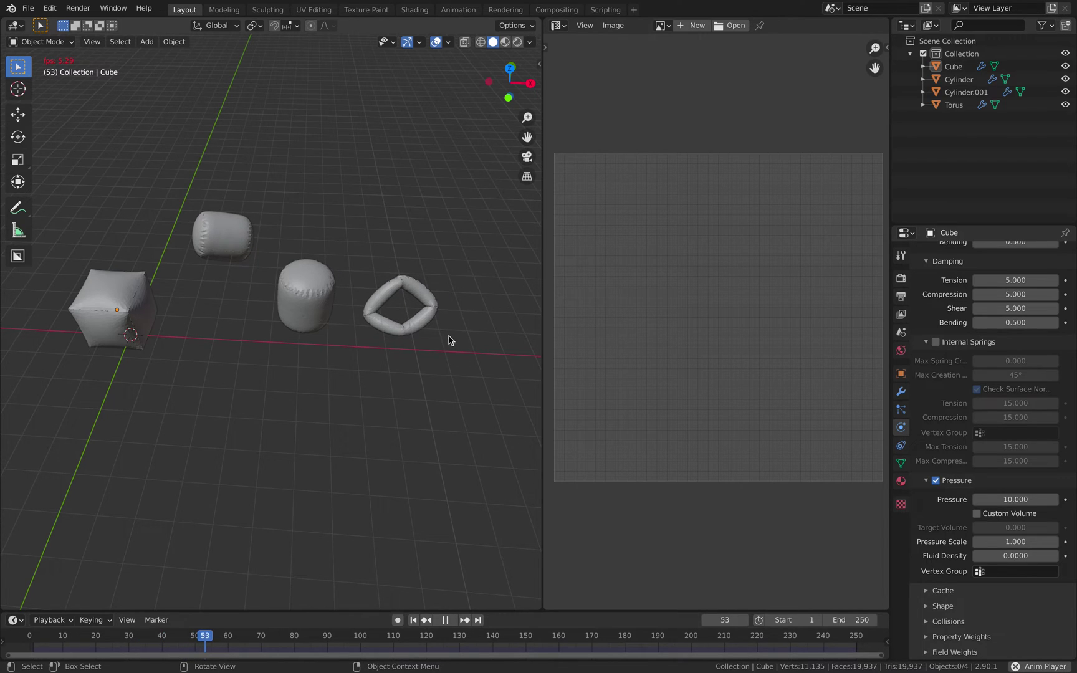
{"action": "scroll", "coordinate": [443, 335], "scroll_direction": "up", "scroll_amount": 2}
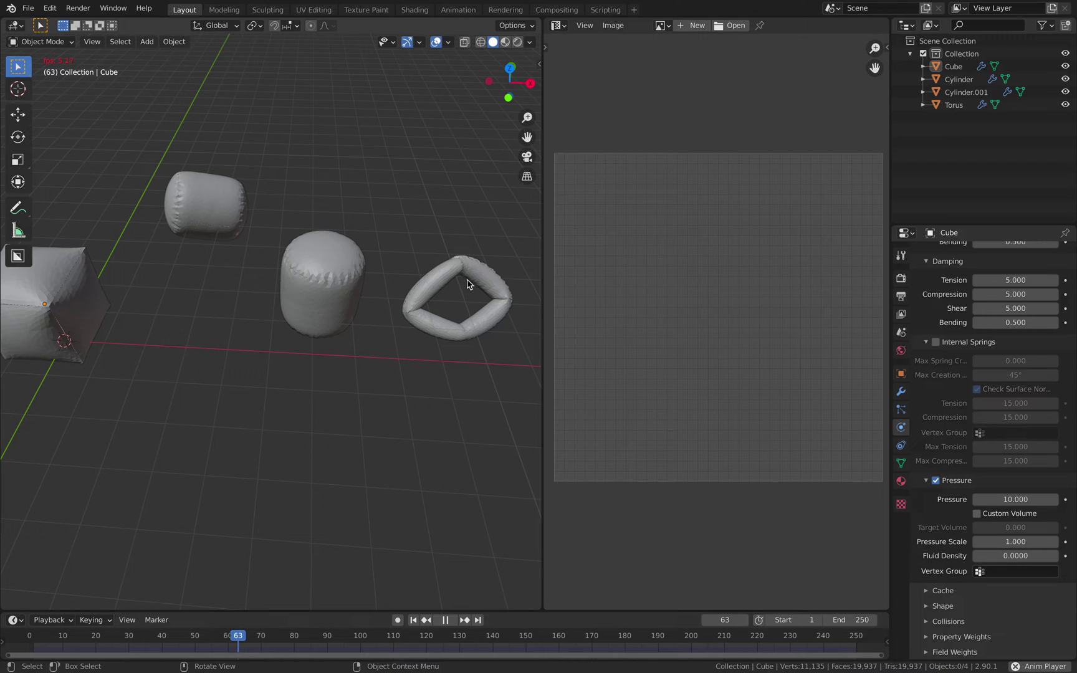
{"action": "key", "text": "space"}
{"action": "middle_click_drag", "start_coordinate": [444, 589], "coordinate": [324, 436]}
{"action": "middle_click_drag", "start_coordinate": [275, 405], "coordinate": [392, 404]}
{"action": "scroll", "coordinate": [298, 380], "scroll_direction": "up", "scroll_amount": 2}
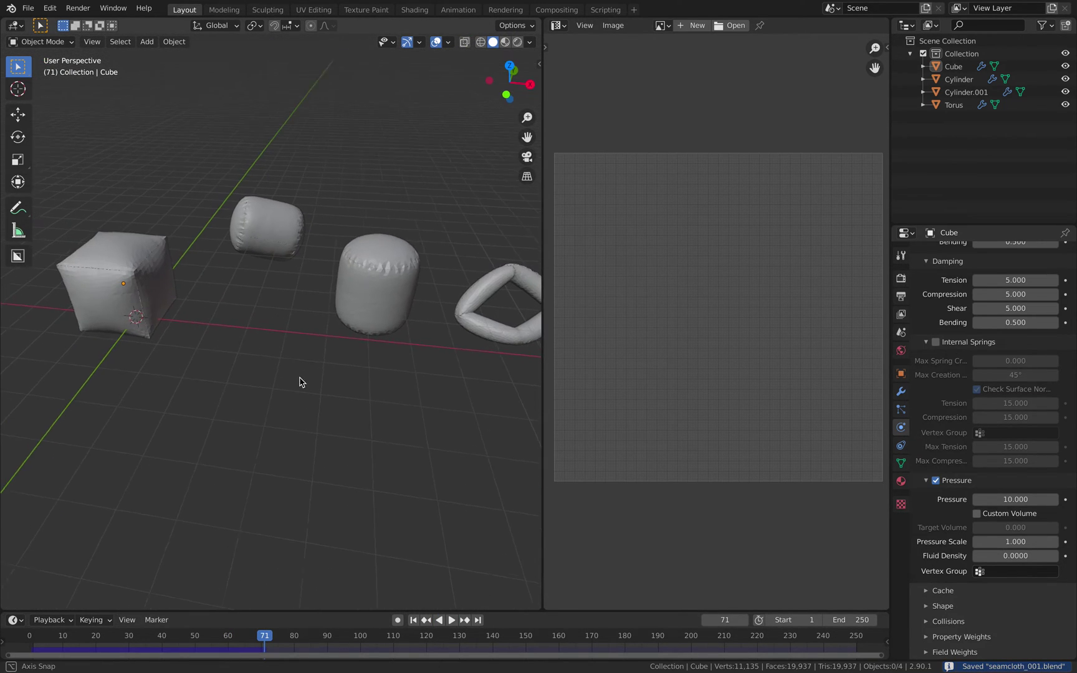
{"action": "middle_click_drag", "start_coordinate": [298, 379], "coordinate": [346, 392], "text": "shift"}
Add a monkey mesh and move it to open space behind the simulated cloth objects.
{"action": "left_click_drag", "start_coordinate": [537, 337], "coordinate": [648, 334]}
{"action": "middle_click_drag", "start_coordinate": [474, 362], "coordinate": [351, 385]}
{"action": "key", "text": "shift+a"}
{"action": "mouse_move", "coordinate": [350, 383]}
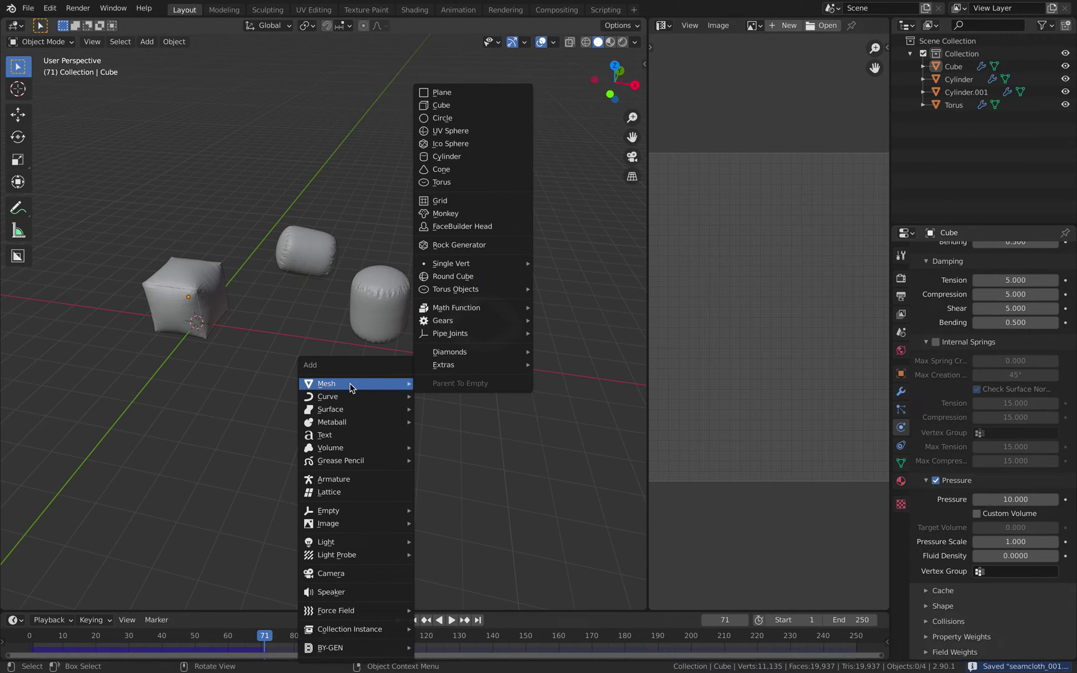
{"action": "left_click", "coordinate": [483, 214]}
{"action": "key", "text": "g"}
{"action": "left_click", "coordinate": [416, 271]}
{"action": "scroll", "coordinate": [422, 267], "scroll_direction": "up", "scroll_amount": 5}
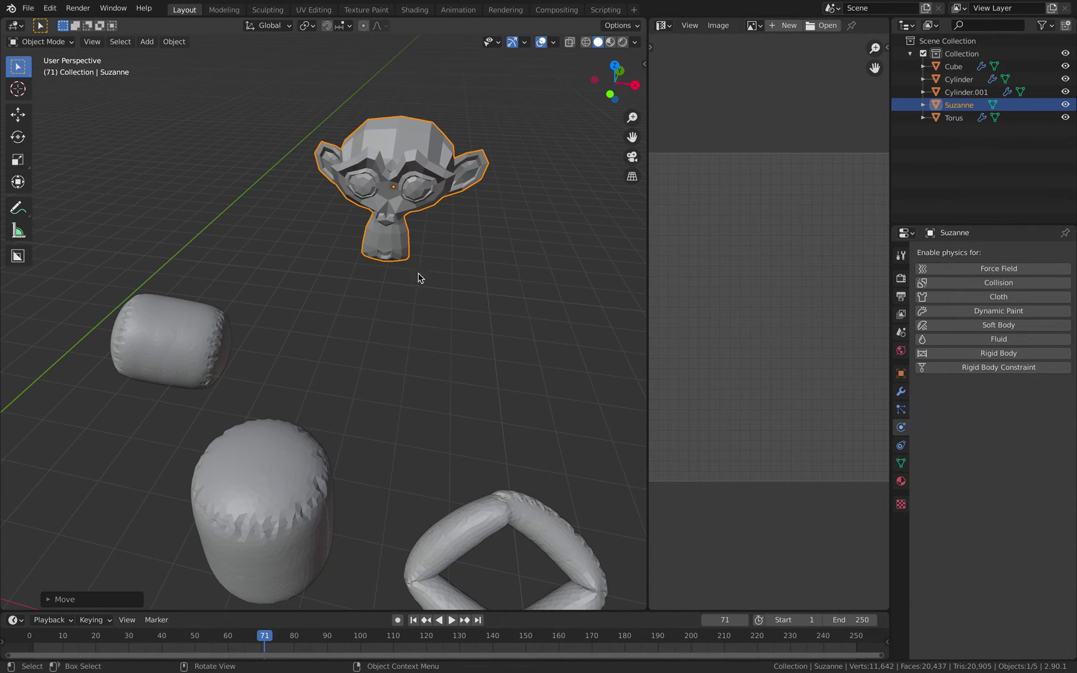
Enter Edit Mode on the monkey and widen the UV editor to examine its existing UV layout.
{"action": "key", "text": "Tab"}
{"action": "middle_click_drag", "start_coordinate": [443, 206], "coordinate": [381, 228], "text": "shift"}
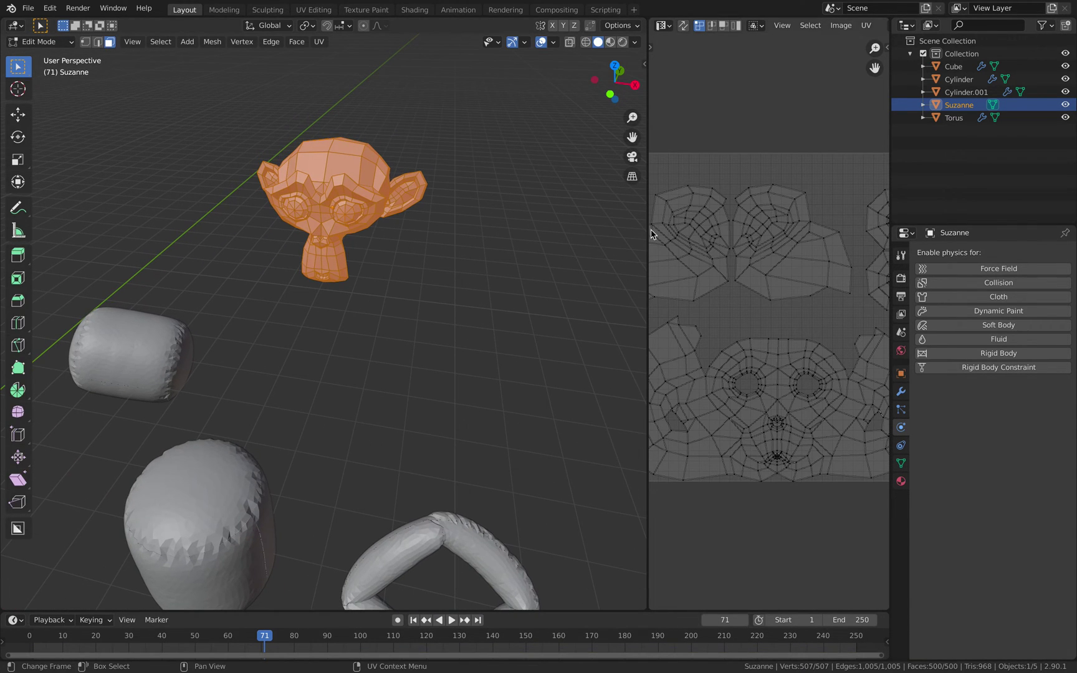
{"action": "left_click_drag", "start_coordinate": [648, 230], "coordinate": [539, 312]}
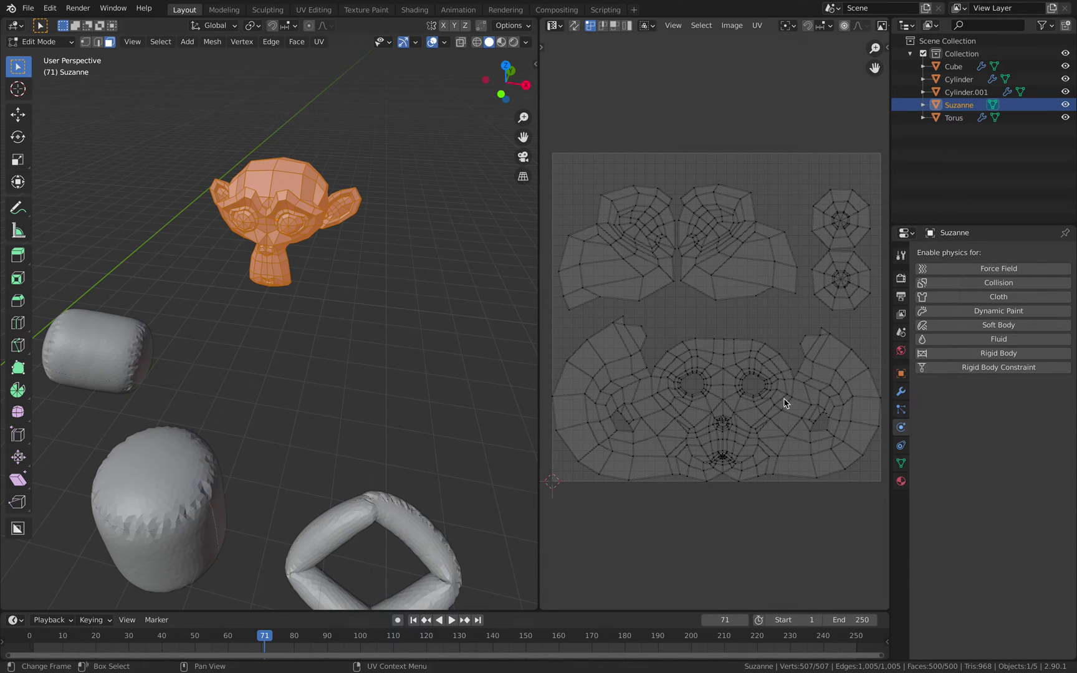
{"action": "scroll", "coordinate": [794, 389], "scroll_direction": "up", "scroll_amount": 2}
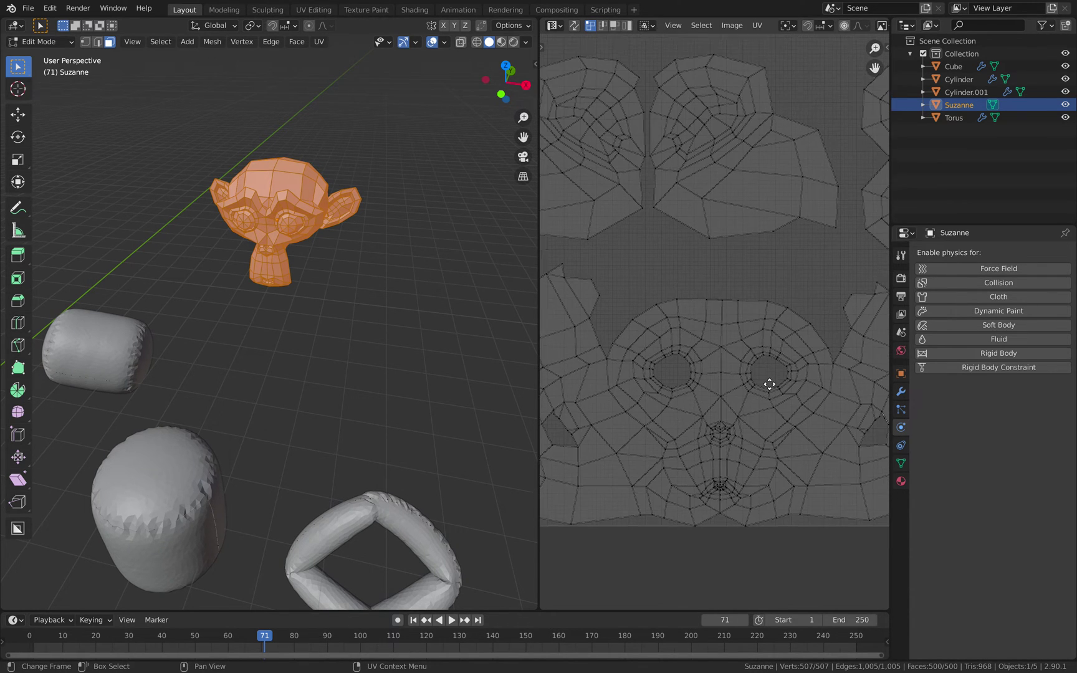
Generate seams on the monkey head from its existing UV islands with Seams From Islands.
{"action": "scroll", "coordinate": [735, 415], "scroll_direction": "up", "scroll_amount": 1}
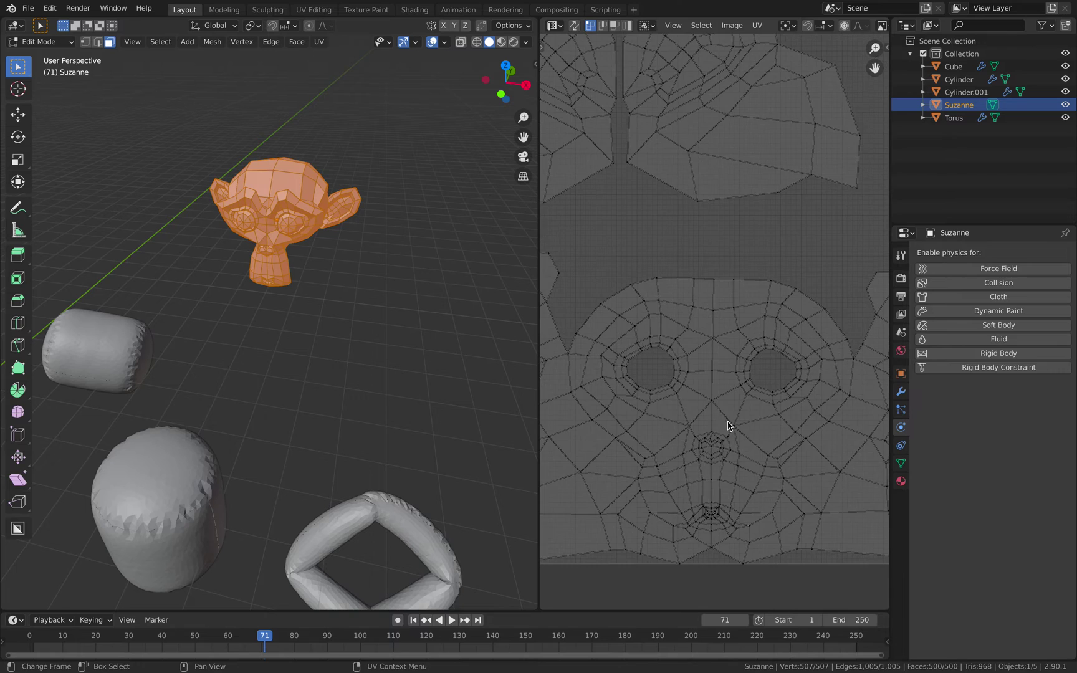
{"action": "scroll", "coordinate": [734, 365], "scroll_direction": "down", "scroll_amount": 1}
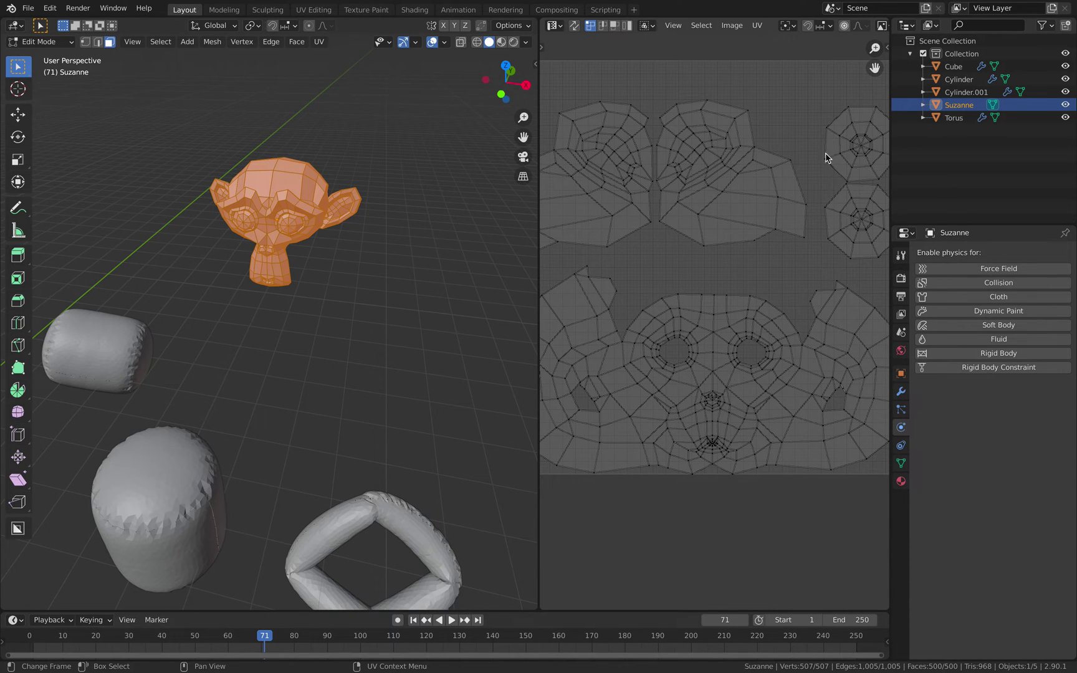
{"action": "scroll", "coordinate": [783, 199], "scroll_direction": "down", "scroll_amount": 2}
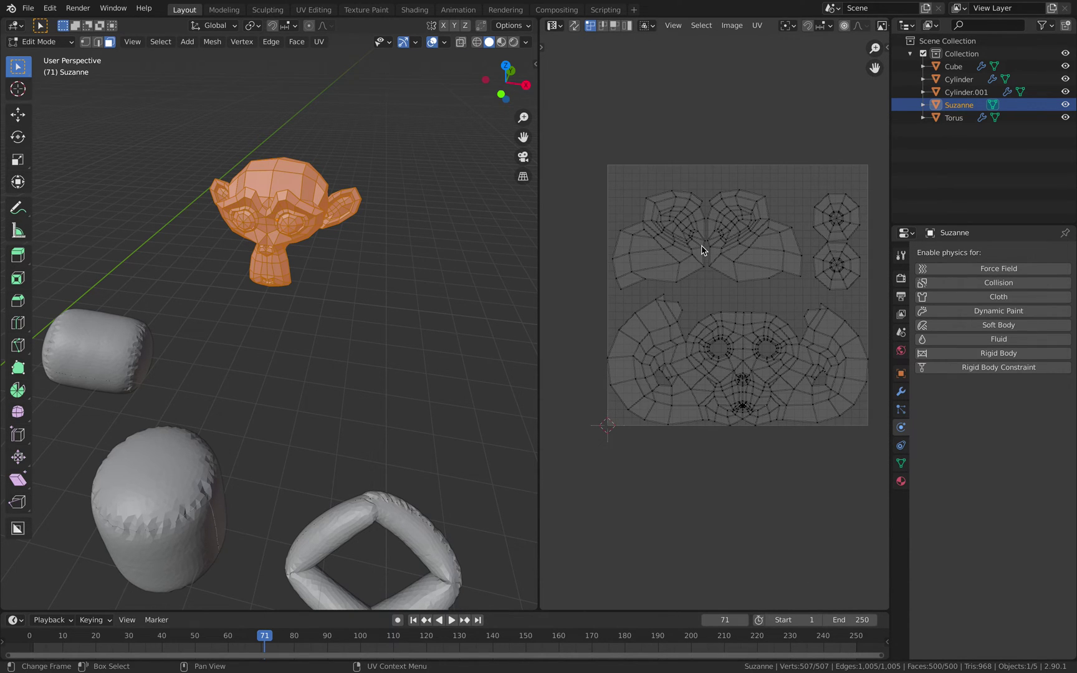
{"action": "middle_click_drag", "start_coordinate": [437, 274], "coordinate": [423, 255]}
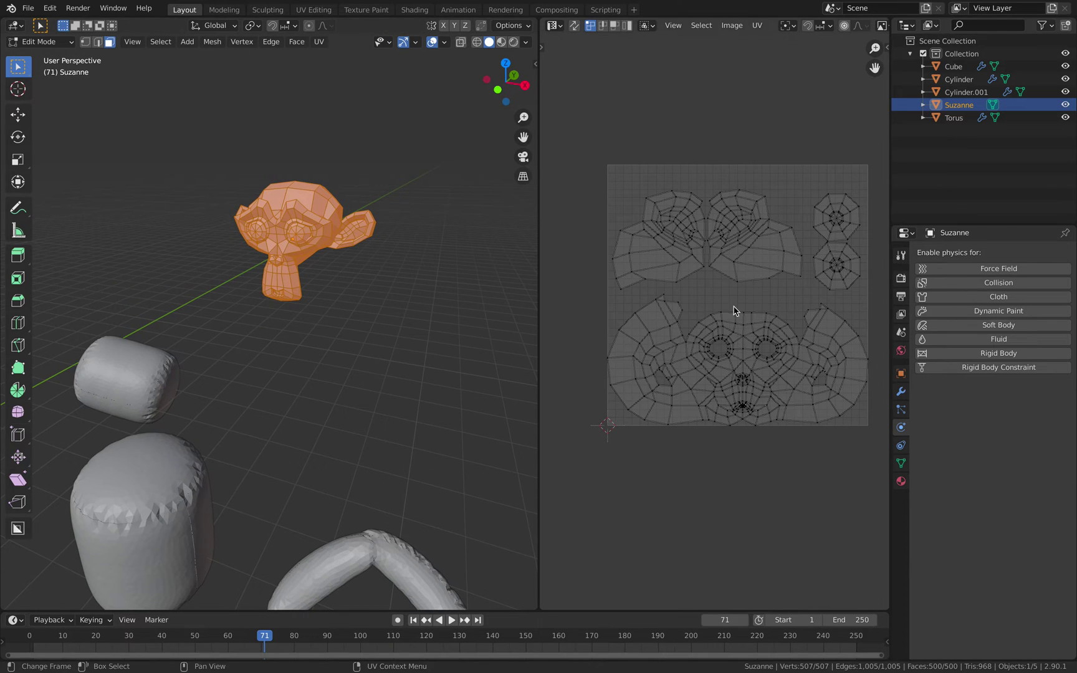
{"action": "key", "text": "q"}
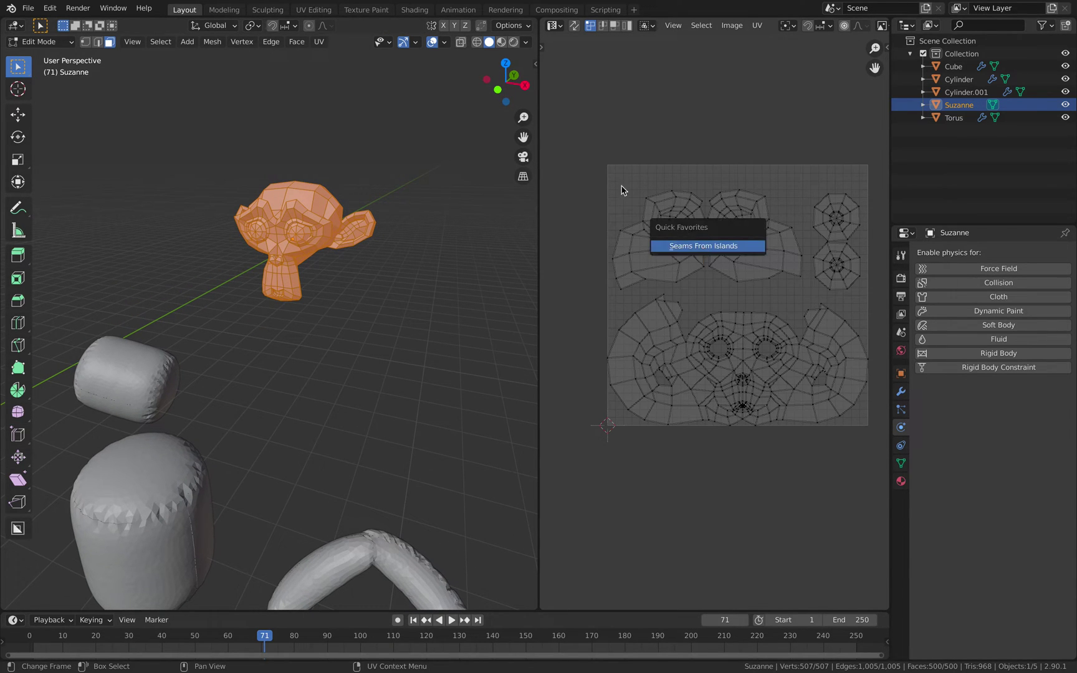
{"action": "key", "text": "q"}
{"action": "left_click", "coordinate": [699, 245]}
{"action": "scroll", "coordinate": [361, 236], "scroll_direction": "up", "scroll_amount": 2}
{"action": "middle_click_drag", "start_coordinate": [361, 236], "coordinate": [330, 297], "text": "shift"}
{"action": "scroll", "coordinate": [324, 300], "scroll_direction": "up", "scroll_amount": 3}
{"action": "key", "text": "alt+a"}
{"action": "key", "text": "a"}
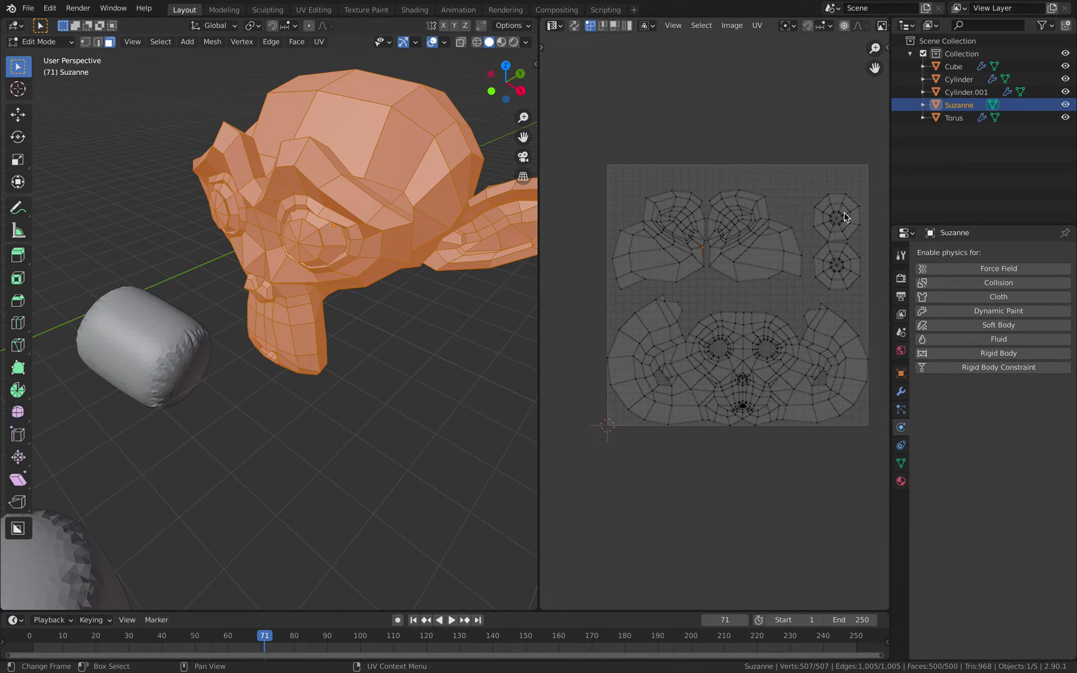
{"action": "scroll", "coordinate": [358, 256], "scroll_direction": "down", "scroll_amount": 3}
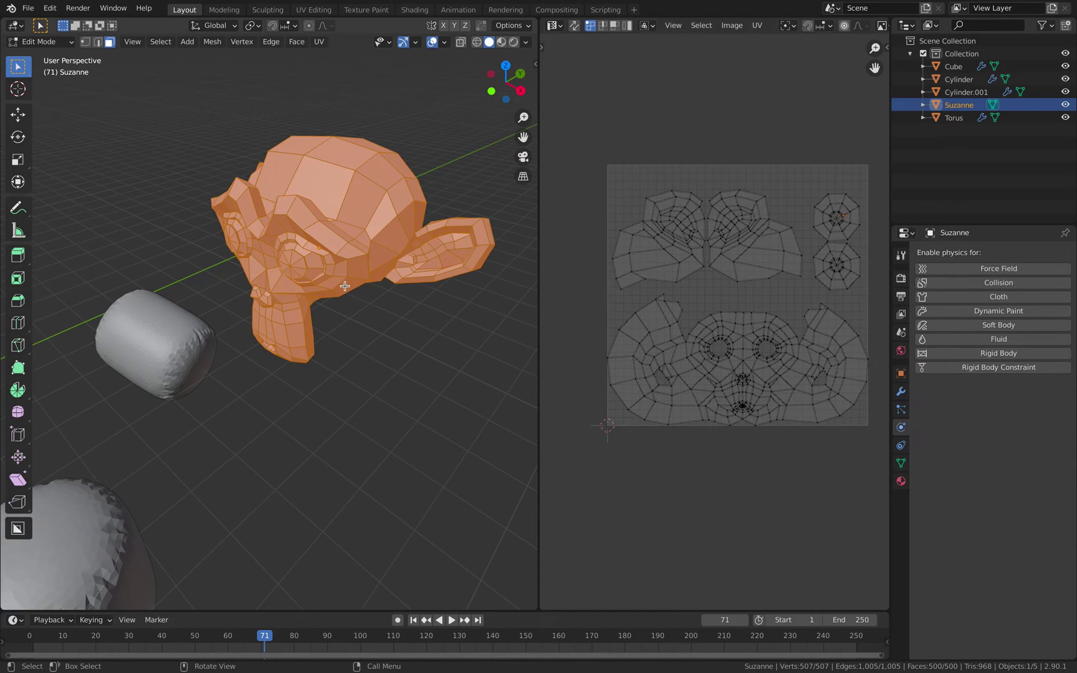
Return to Object Mode and delete the monkey.
{"action": "key", "text": "Tab"}
{"action": "key", "text": "x"}
{"action": "left_click", "coordinate": [344, 250]}
{"action": "scroll", "coordinate": [366, 269], "scroll_direction": "down", "scroll_amount": 3}
{"action": "middle_click_drag", "start_coordinate": [366, 269], "coordinate": [343, 311]}
Add a text object, move it to open space behind the cloth objects and rotate it 90 degrees about X.
{"action": "key", "text": "shift+a"}
{"action": "left_click", "coordinate": [346, 361]}
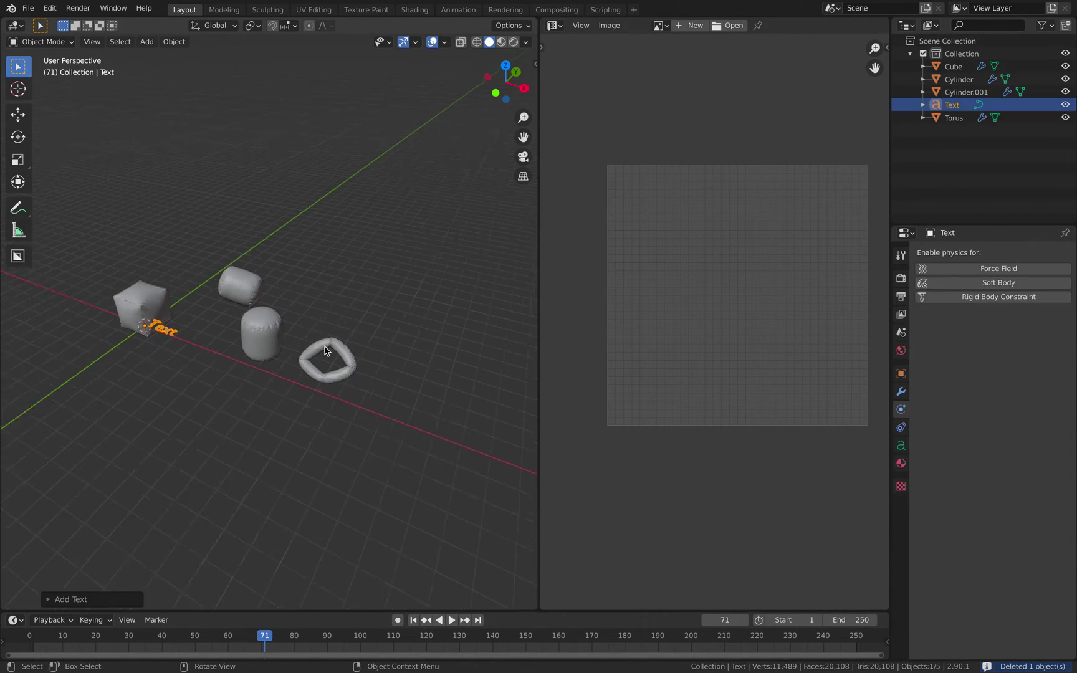
{"action": "key", "text": "g"}
{"action": "left_click", "coordinate": [381, 232]}
{"action": "type", "text": "rx90"}
{"action": "key", "text": "Return"}
Scale up the upright text object.
{"action": "scroll", "coordinate": [271, 321], "scroll_direction": "up", "scroll_amount": 3}
{"action": "middle_click_drag", "start_coordinate": [374, 247], "coordinate": [327, 325], "text": "shift"}
{"action": "scroll", "coordinate": [274, 321], "scroll_direction": "up", "scroll_amount": 2}
{"action": "scroll", "coordinate": [327, 325], "scroll_direction": "up", "scroll_amount": 1}
{"action": "scroll", "coordinate": [325, 330], "scroll_direction": "down", "scroll_amount": 1}
{"action": "key", "text": "s"}
{"action": "left_click", "coordinate": [466, 388]}
Replace the text content with the single letter B and return to Object Mode.
{"action": "key", "text": "Tab"}
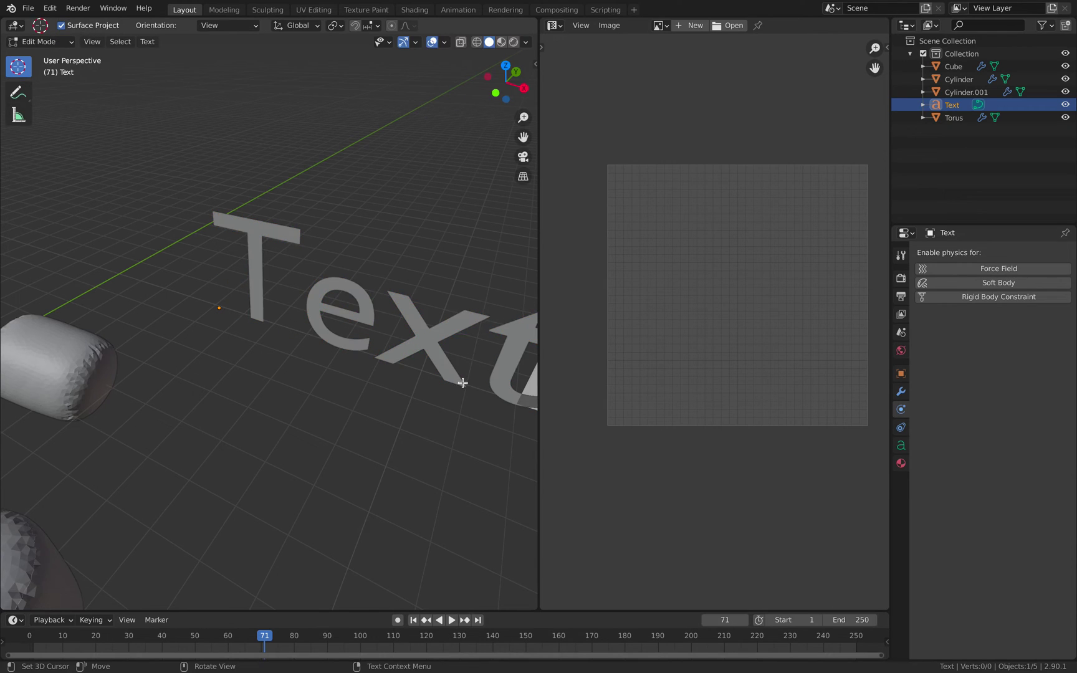
{"action": "scroll", "coordinate": [458, 379], "scroll_direction": "down", "scroll_amount": 3}
{"action": "key", "text": "BackSpace"}
{"action": "key", "text": "BackSpace"}
{"action": "key", "text": "BackSpace"}
{"action": "key", "text": "BackSpace"}
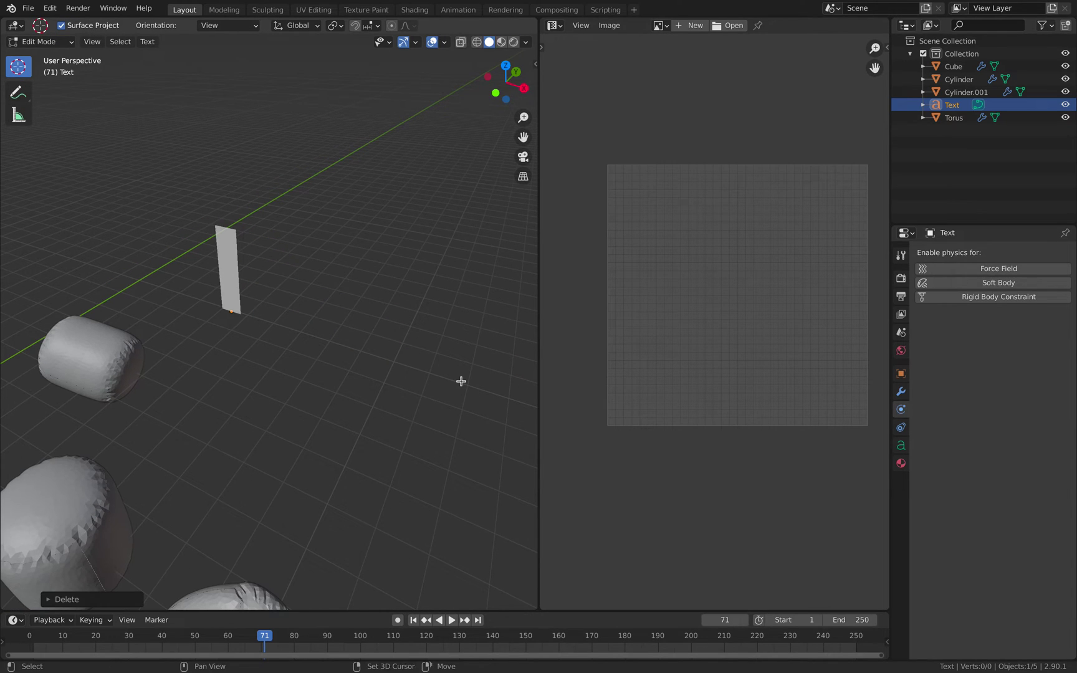
{"action": "type", "text": "B"}
{"action": "scroll", "coordinate": [445, 374], "scroll_direction": "up", "scroll_amount": 1}
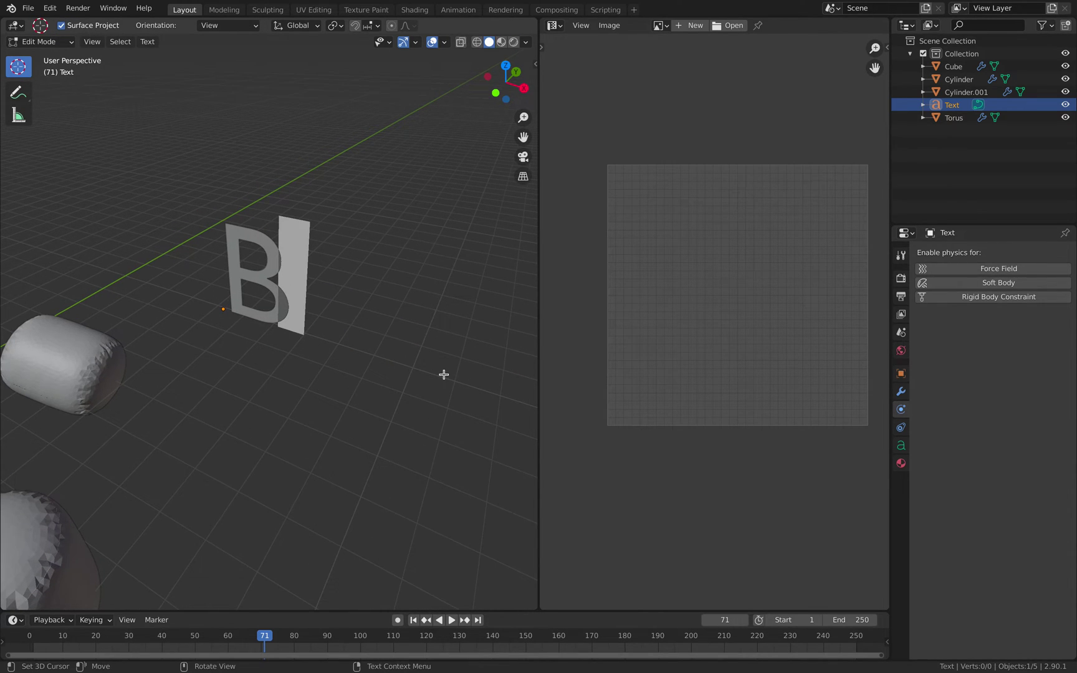
{"action": "key", "text": "Tab"}
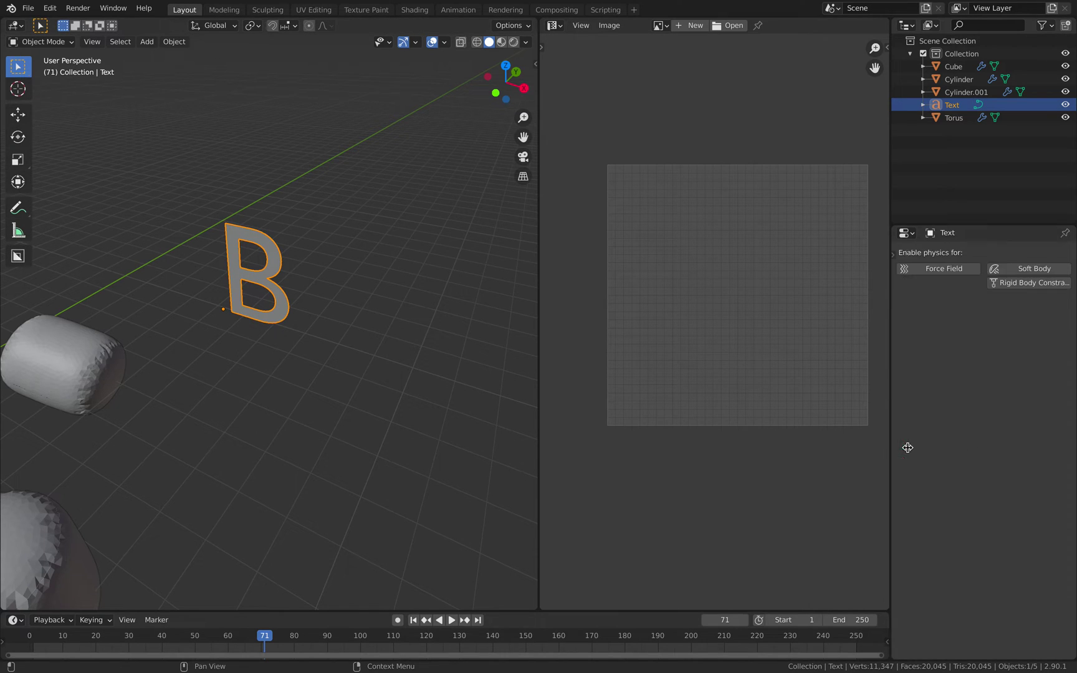
Extrude the letter B to give it thickness and add bevel depth to round its edges.
{"action": "left_click", "coordinate": [901, 445]}
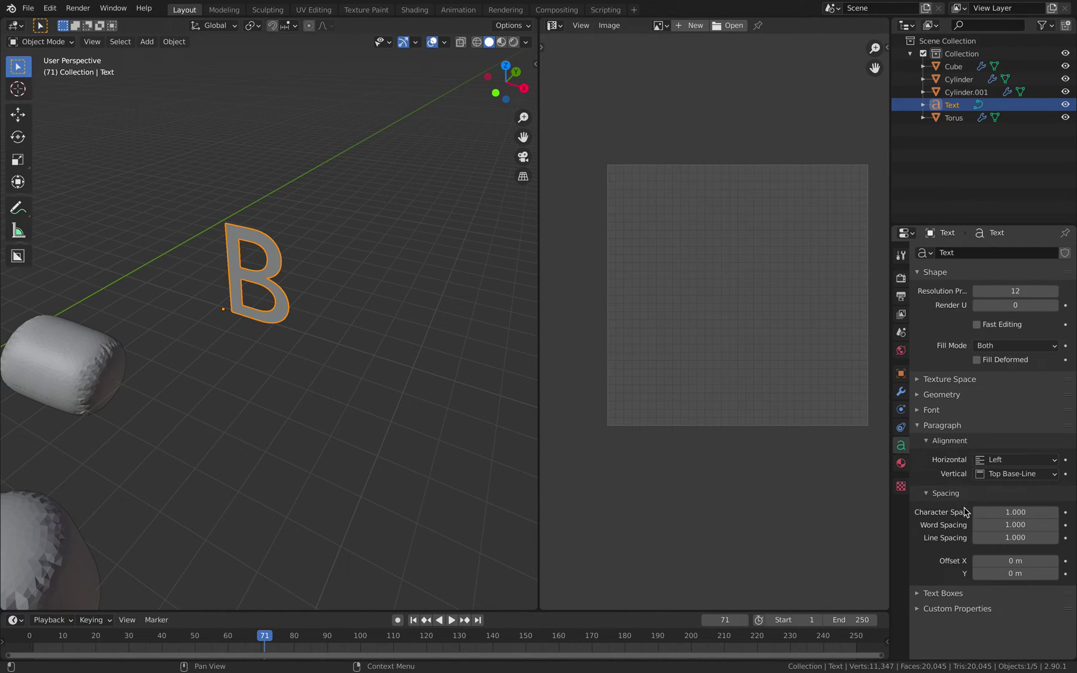
{"action": "left_click", "coordinate": [946, 396]}
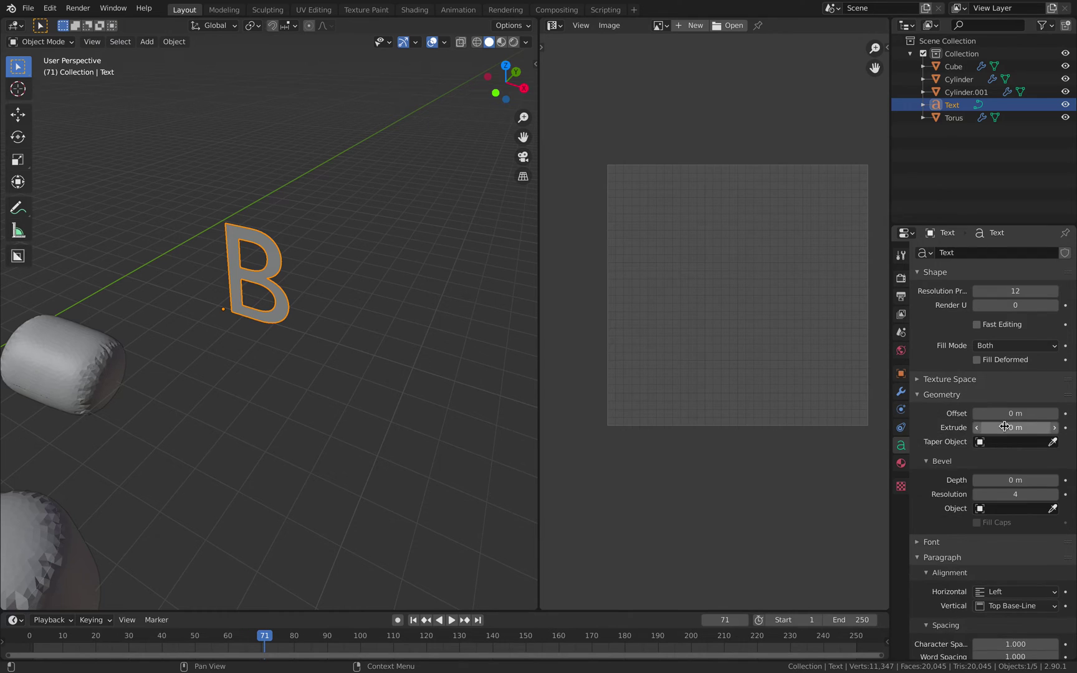
{"action": "left_click_drag", "start_coordinate": [997, 427], "coordinate": [1007, 438]}
{"action": "mouse_move", "coordinate": [1014, 479]}
{"action": "left_mouse_down"}
{"action": "mouse_move", "coordinate": [1025, 478]}
{"action": "mouse_move", "coordinate": [1013, 478]}
{"action": "left_mouse_up"}
Add a Remesh modifier in Voxel mode to the letter with a 0.02 m voxel size and smooth shading.
{"action": "left_click", "coordinate": [900, 391]}
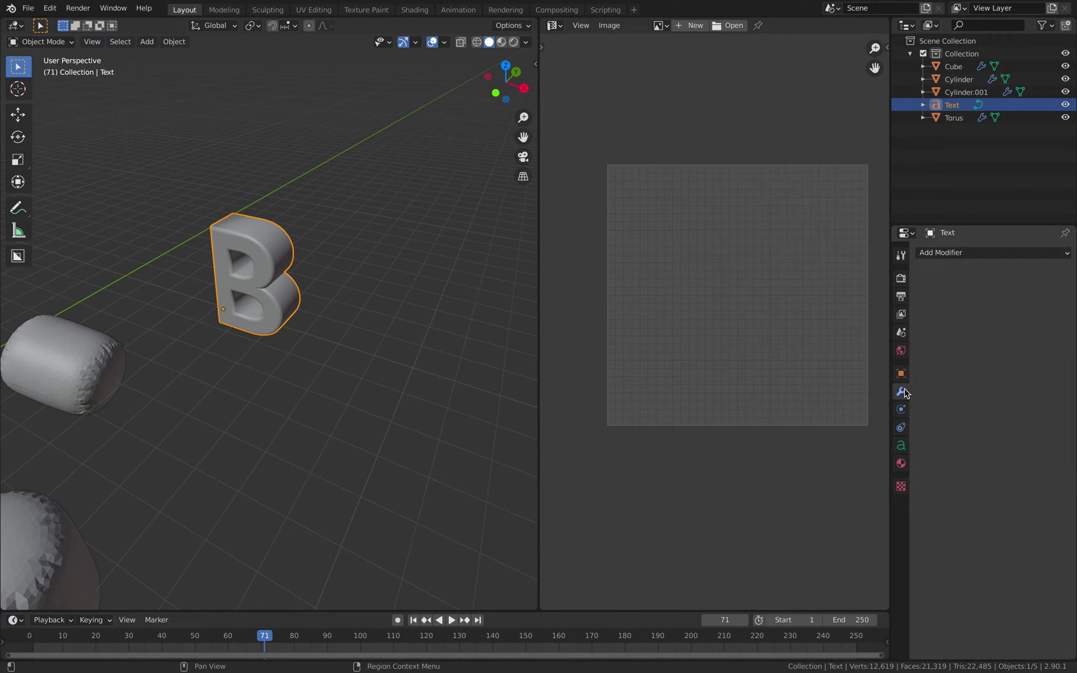
{"action": "left_click", "coordinate": [941, 252]}
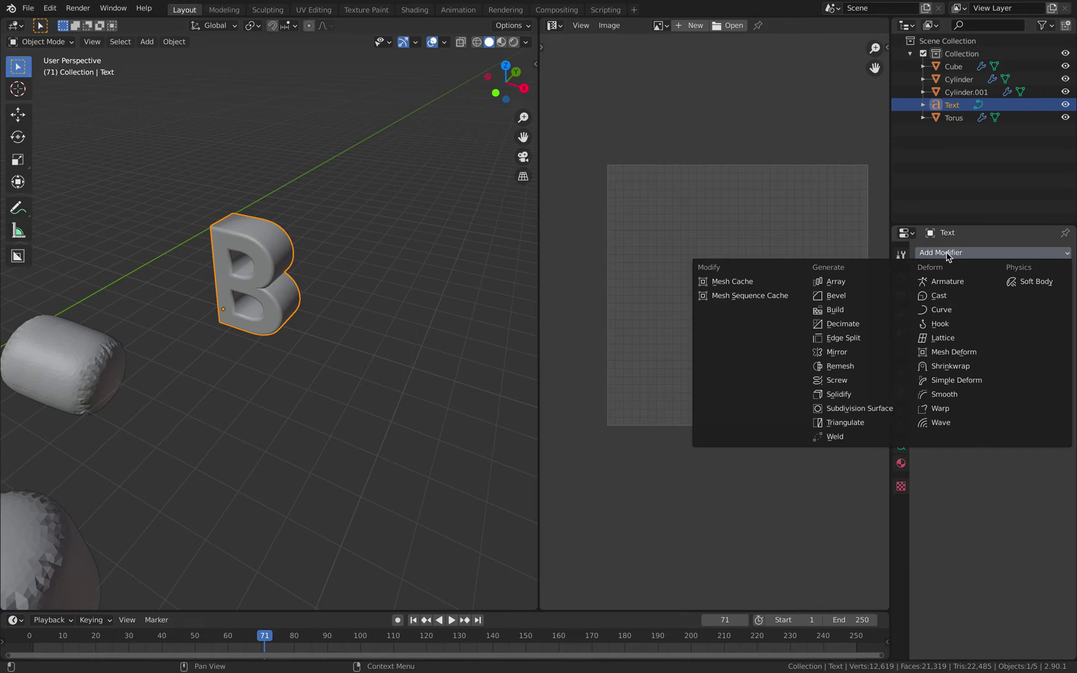
{"action": "left_click", "coordinate": [873, 367]}
{"action": "left_click_drag", "start_coordinate": [1014, 310], "coordinate": [976, 310]}
{"action": "middle_click_drag", "start_coordinate": [339, 308], "coordinate": [377, 273]}
{"action": "middle_click_drag", "start_coordinate": [355, 284], "coordinate": [406, 256], "text": "shift"}
{"action": "scroll", "coordinate": [406, 257], "scroll_direction": "up", "scroll_amount": 1}
{"action": "left_click", "coordinate": [1008, 309]}
{"action": "type", "text": "2"}
{"action": "key", "text": "Return"}
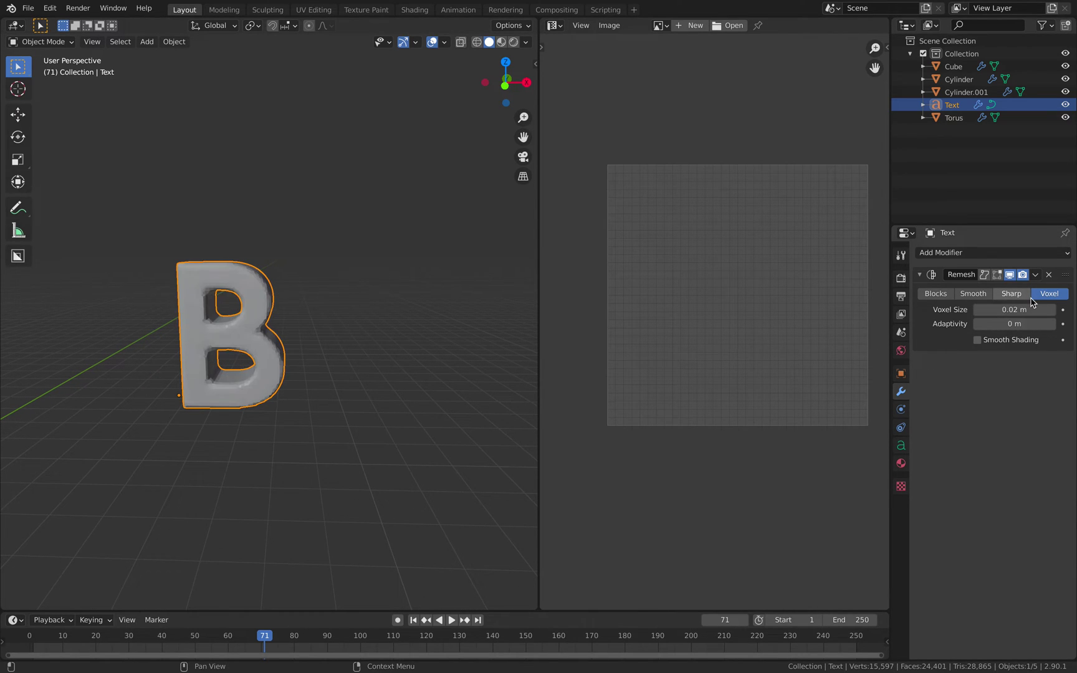
{"action": "left_click", "coordinate": [1006, 339]}
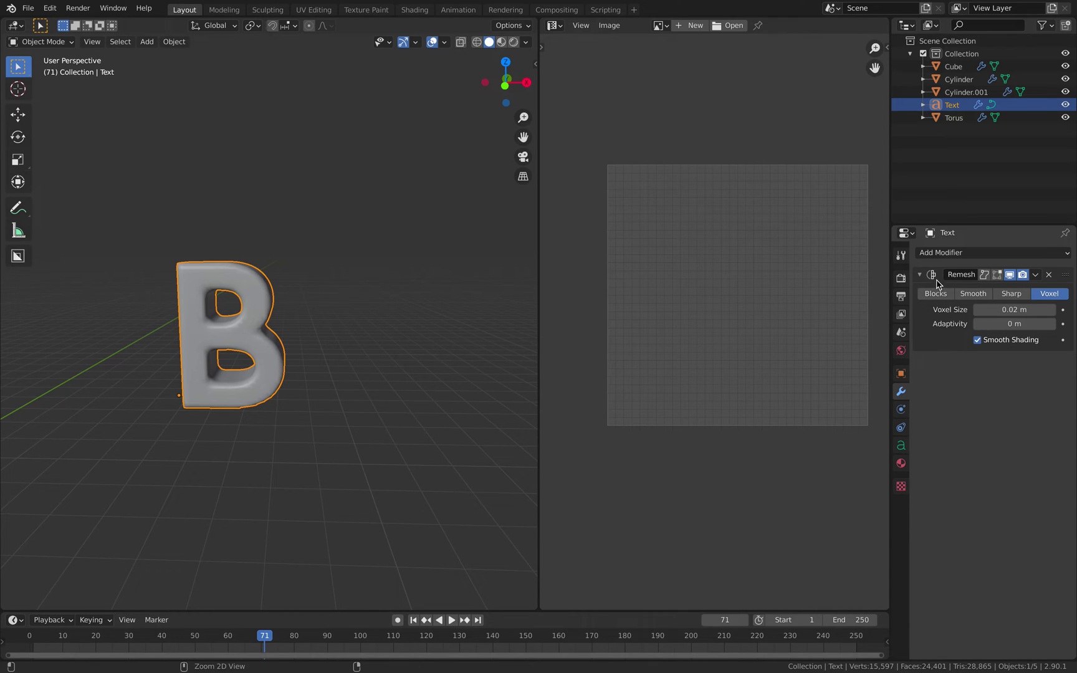
Try to apply the Remesh modifier to the text, and convert the text object to a mesh.
{"action": "key", "text": "ctrl+a"}
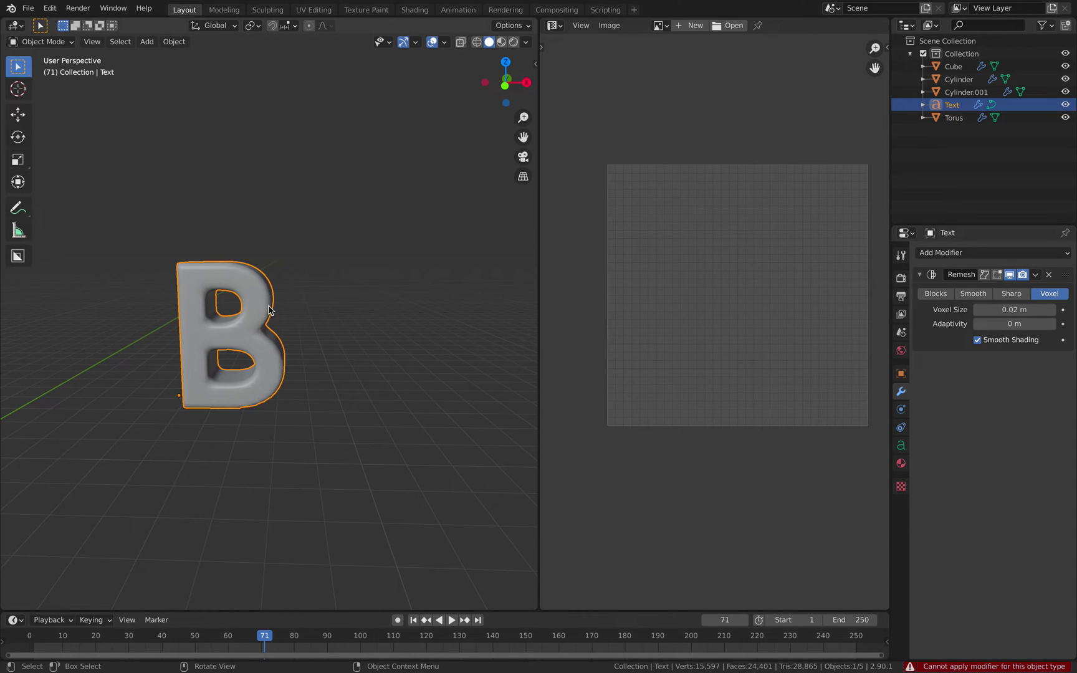
{"action": "middle_click_drag", "start_coordinate": [271, 309], "coordinate": [351, 233]}
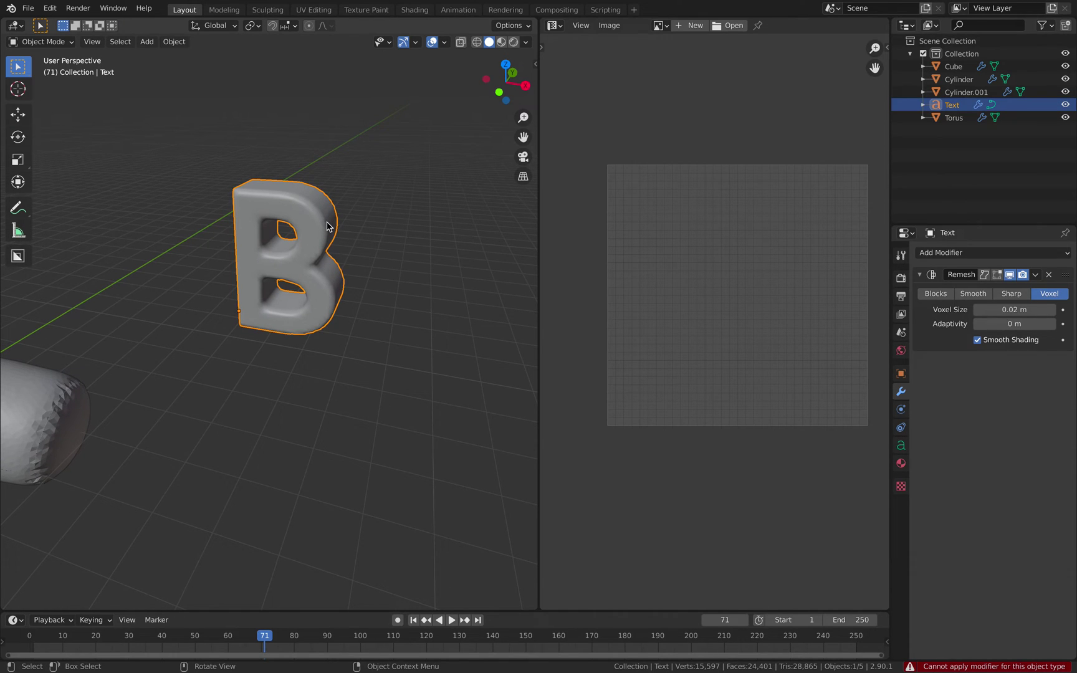
{"action": "key", "text": "F3"}
{"action": "type", "text": "convert to"}
{"action": "key", "text": "Down"}
{"action": "key", "text": "Down"}
{"action": "key", "text": "Return"}
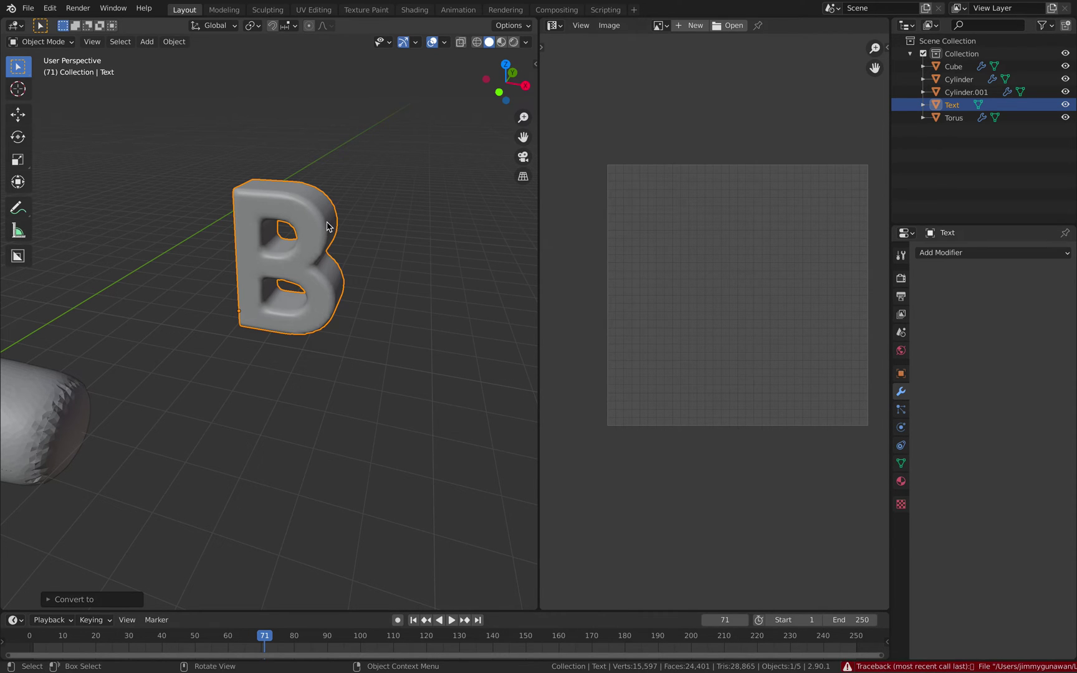
Enter Edit Mode with edge selection and mark the edge loop around the letter's front outer outline as a seam.
{"action": "key", "text": "Tab"}
{"action": "middle_click_drag", "start_coordinate": [325, 223], "coordinate": [325, 187], "text": "ctrl"}
{"action": "middle_click_drag", "start_coordinate": [323, 274], "coordinate": [333, 367], "text": "shift"}
{"action": "scroll", "coordinate": [332, 368], "scroll_direction": "up", "scroll_amount": 1}
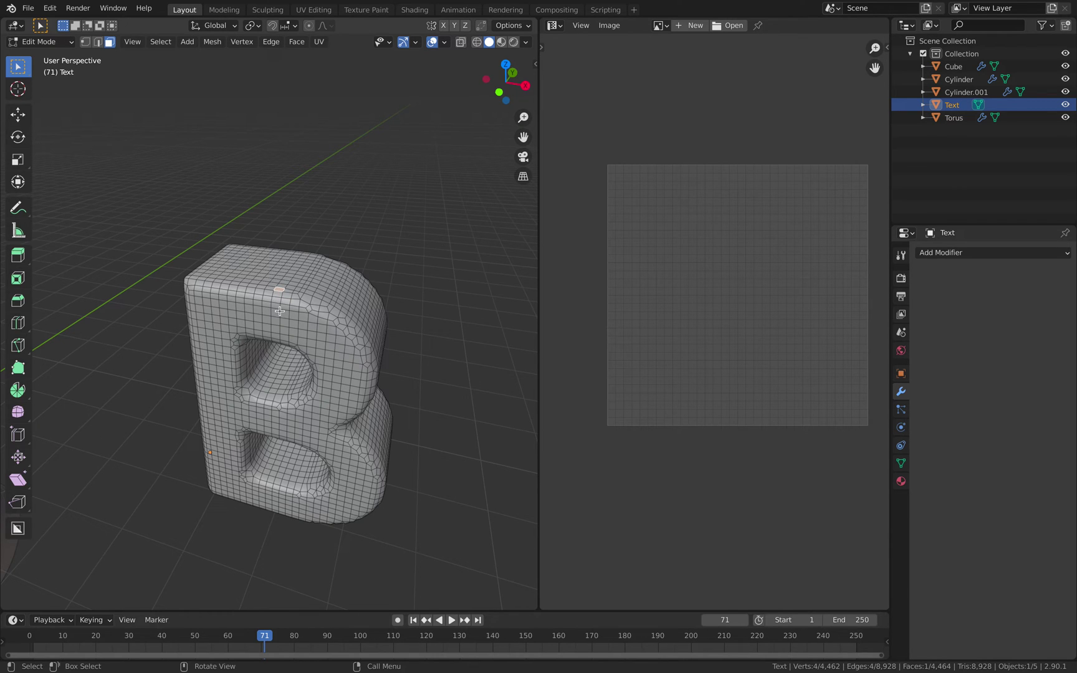
{"action": "scroll", "coordinate": [279, 311], "scroll_direction": "up", "scroll_amount": 2}
{"action": "key", "text": "2"}
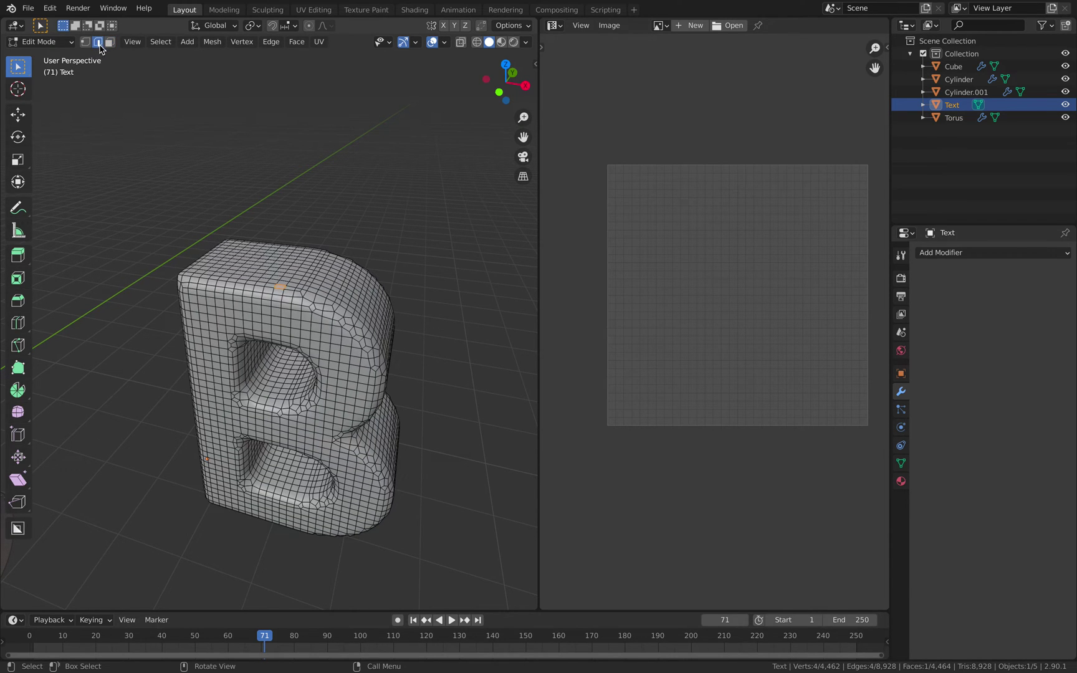
{"action": "left_click", "coordinate": [257, 288], "text": "alt"}
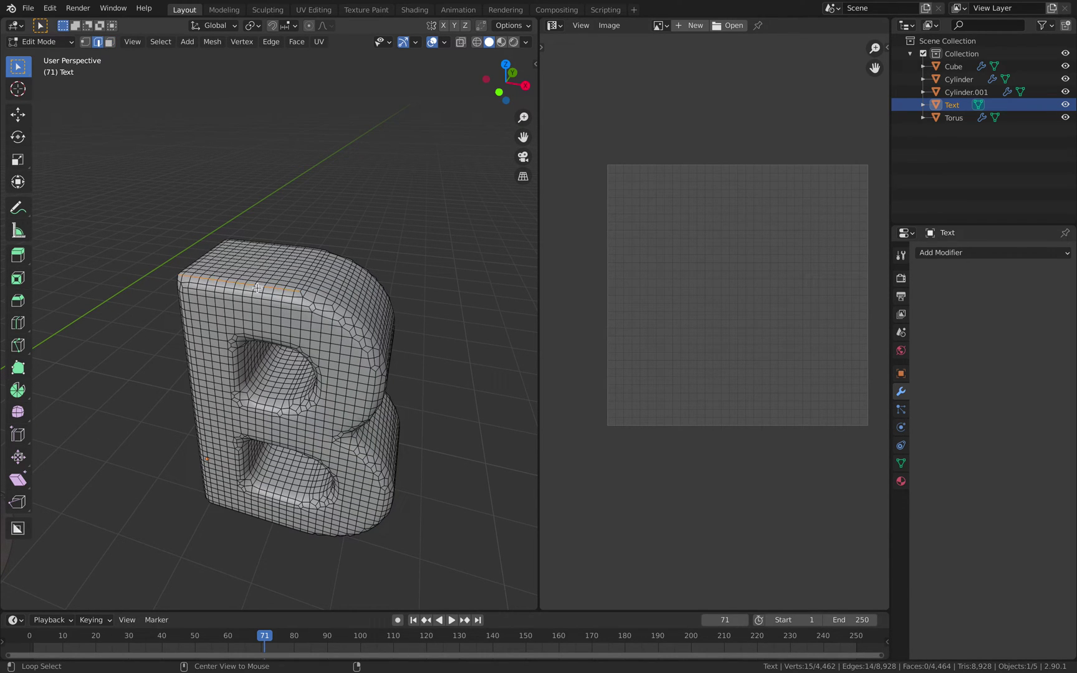
{"action": "middle_click_drag", "start_coordinate": [331, 311], "coordinate": [353, 337], "text": "shift"}
{"action": "left_click", "coordinate": [310, 296], "text": "alt"}
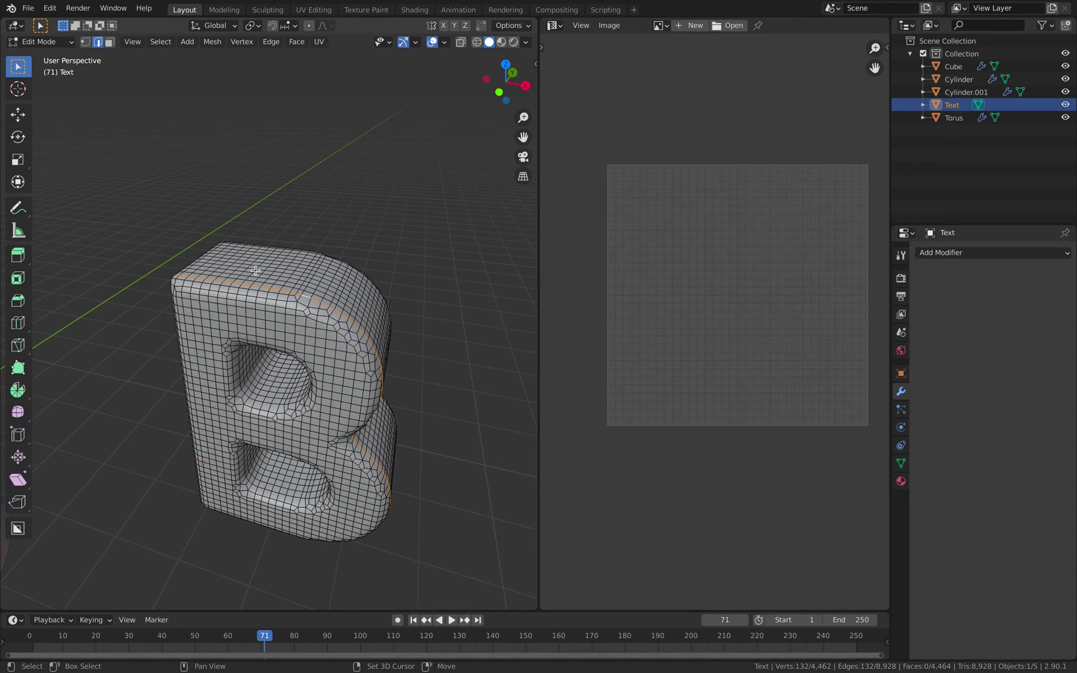
{"action": "key", "text": "ctrl+e"}
{"action": "left_click", "coordinate": [418, 359]}
Mark the edge loop around the letter's back outer outline as a seam.
{"action": "left_click", "coordinate": [333, 261]}
{"action": "left_click", "coordinate": [317, 256], "text": "ctrl"}
{"action": "left_click", "coordinate": [317, 256], "text": "alt"}
{"action": "key", "text": "ctrl+e"}
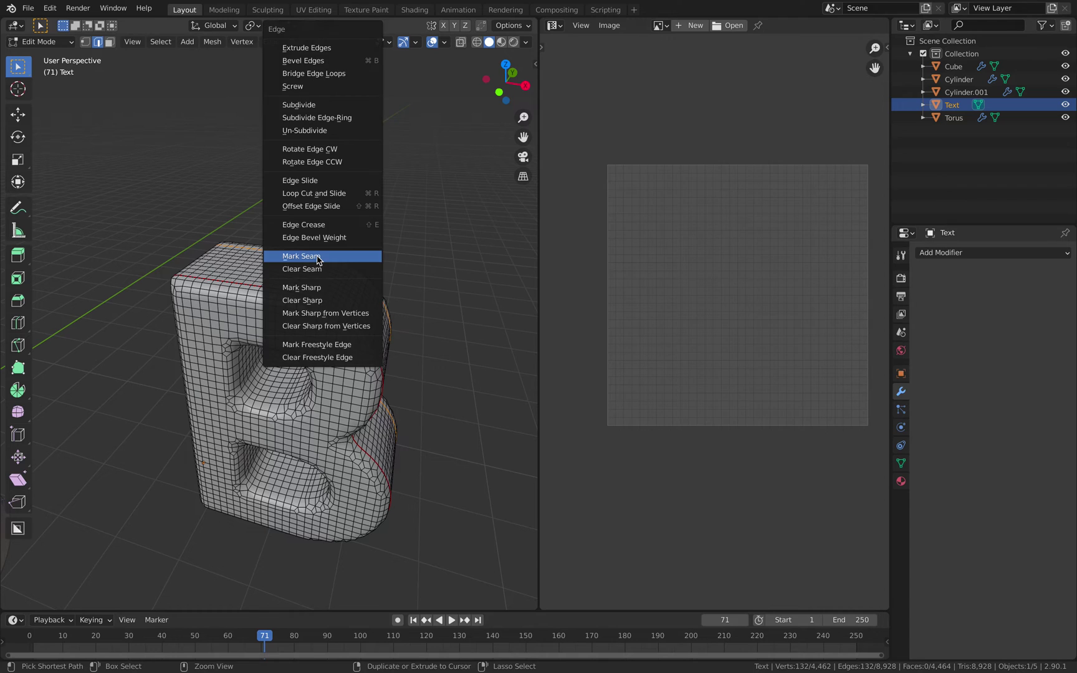
{"action": "left_click", "coordinate": [317, 257]}
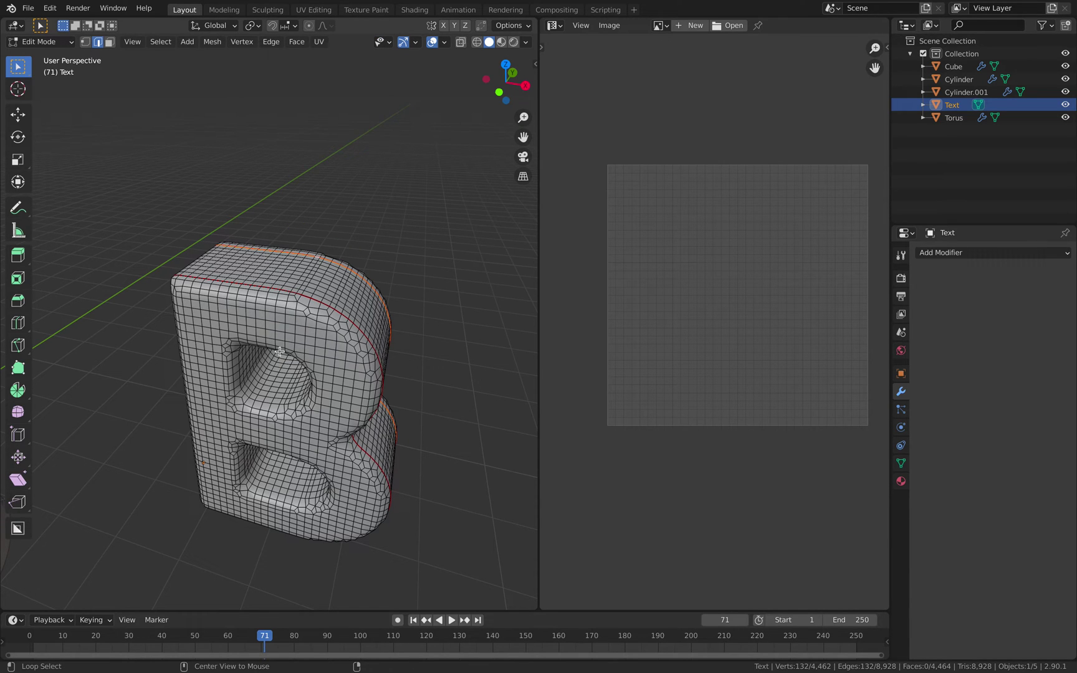
Select the front and back edge loops of both holes in the B and mark them as seams.
{"action": "left_click", "coordinate": [312, 393], "text": "alt"}
{"action": "middle_click_drag", "start_coordinate": [286, 408], "coordinate": [309, 425]}
{"action": "scroll", "coordinate": [309, 425], "scroll_direction": "up", "scroll_amount": 5}
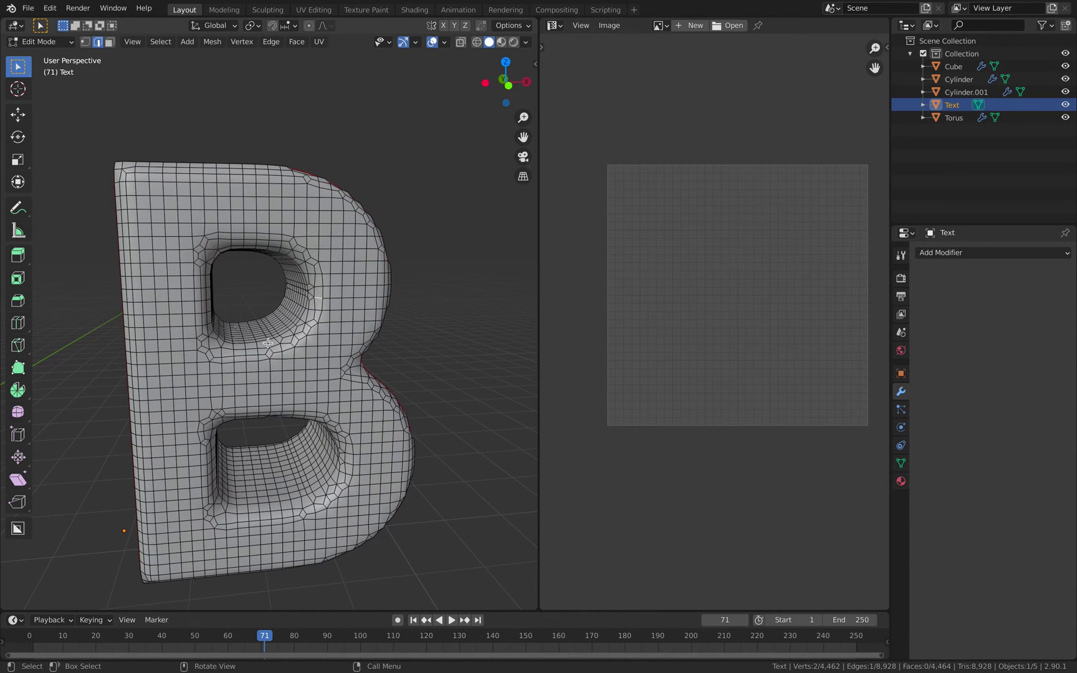
{"action": "left_click", "coordinate": [272, 338], "text": "alt"}
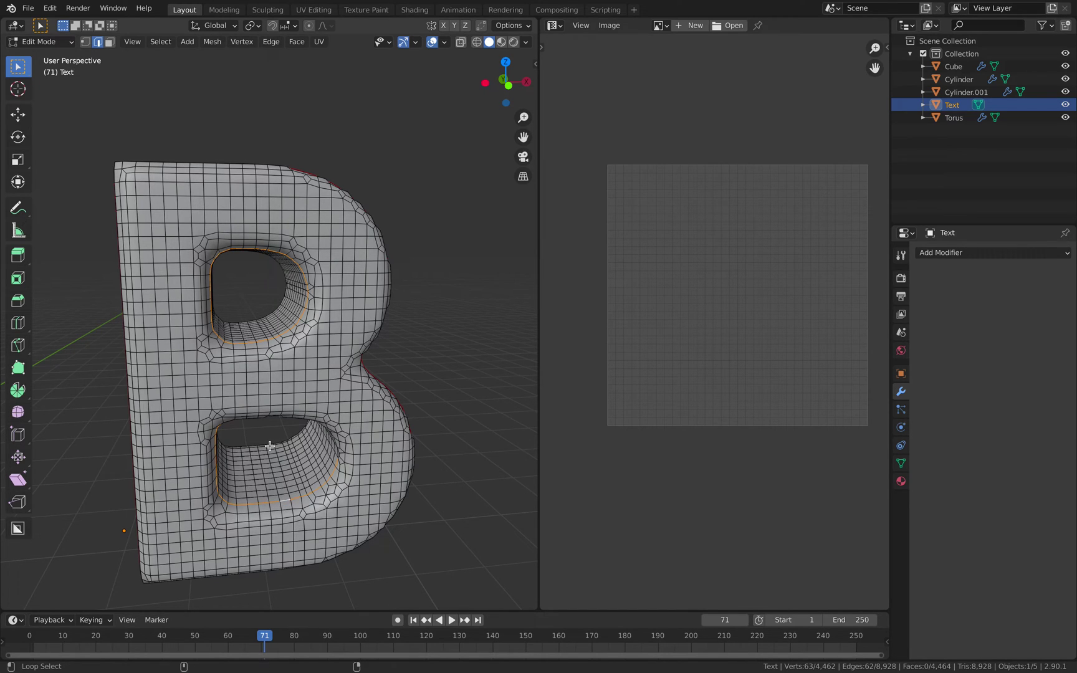
{"action": "left_click", "coordinate": [250, 322], "text": "alt+shift"}
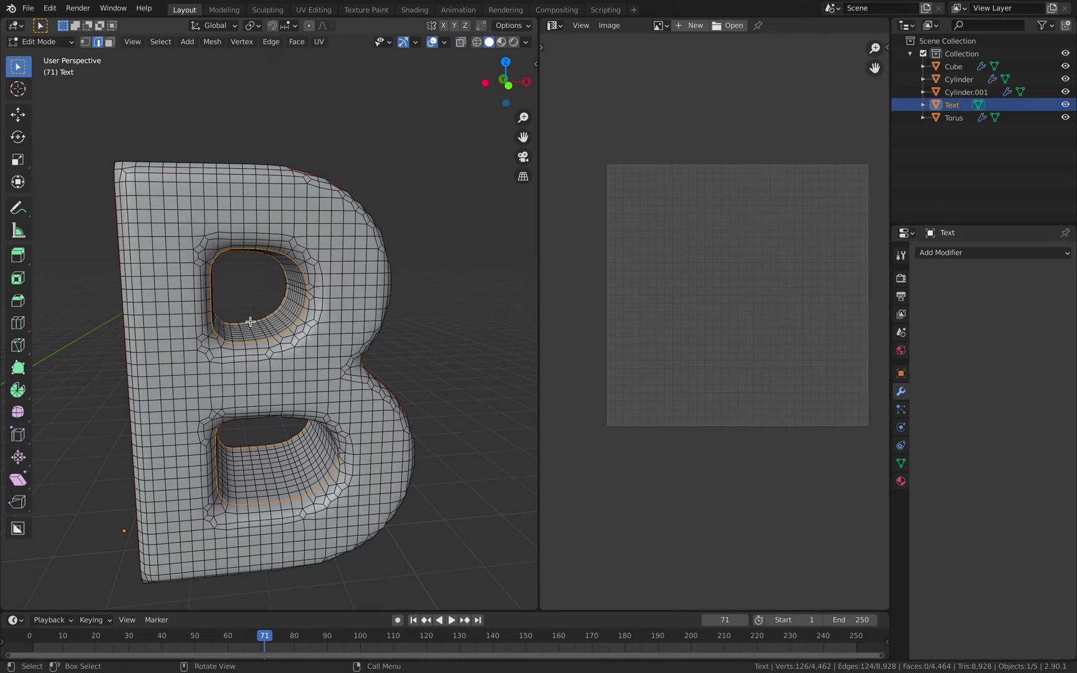
{"action": "key", "text": "ctrl+e"}
{"action": "left_click", "coordinate": [249, 321]}
Select the whole letter mesh and unwrap it along the marked seams.
{"action": "middle_click_drag", "start_coordinate": [262, 425], "coordinate": [238, 415]}
{"action": "key", "text": "alt+a"}
{"action": "key", "text": "a"}
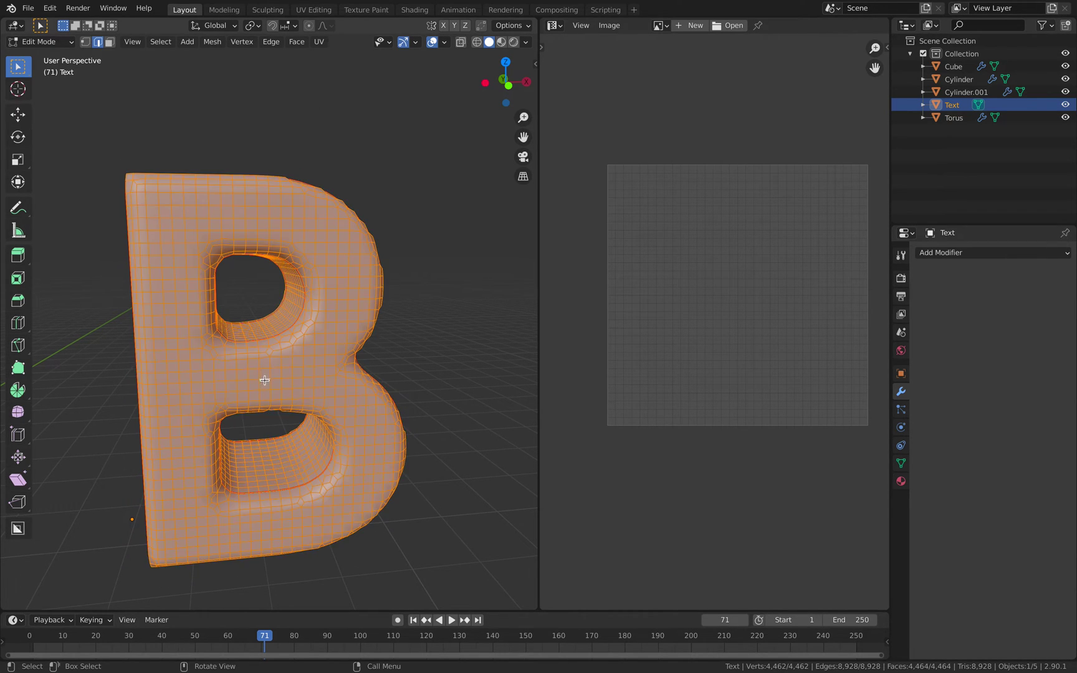
{"action": "key", "text": "u"}
{"action": "left_click", "coordinate": [323, 372]}
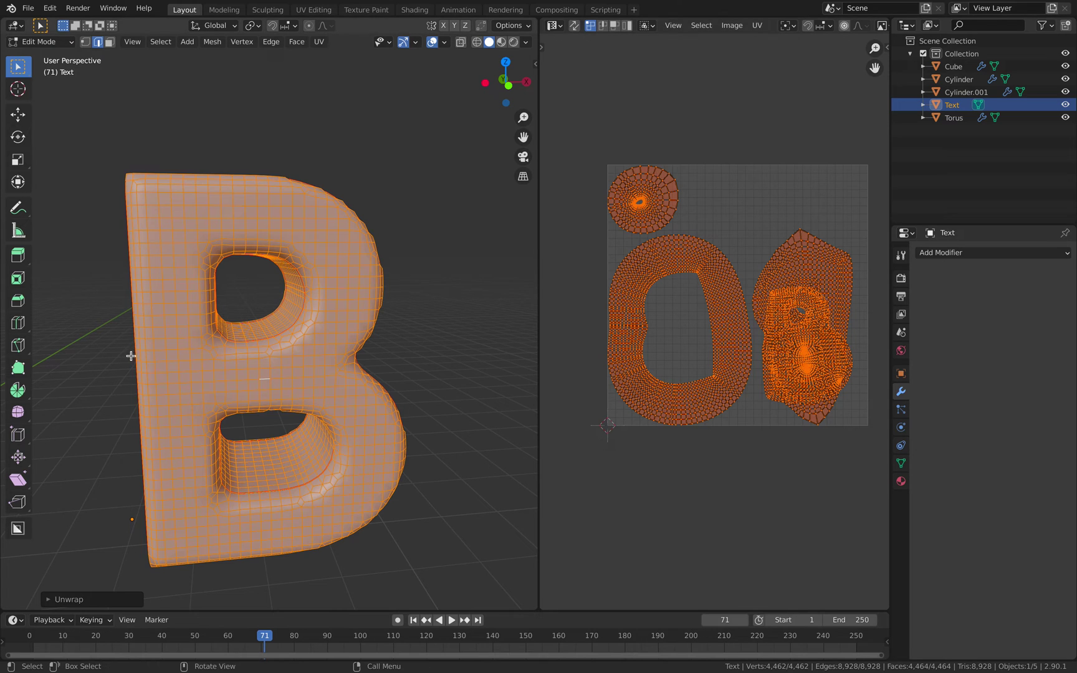
Select the horizontal edge loop around the letter's middle, including the connecting edges that bridge its gap on the front face.
{"action": "middle_click_drag", "start_coordinate": [132, 356], "coordinate": [233, 373]}
{"action": "key", "text": "alt+a"}
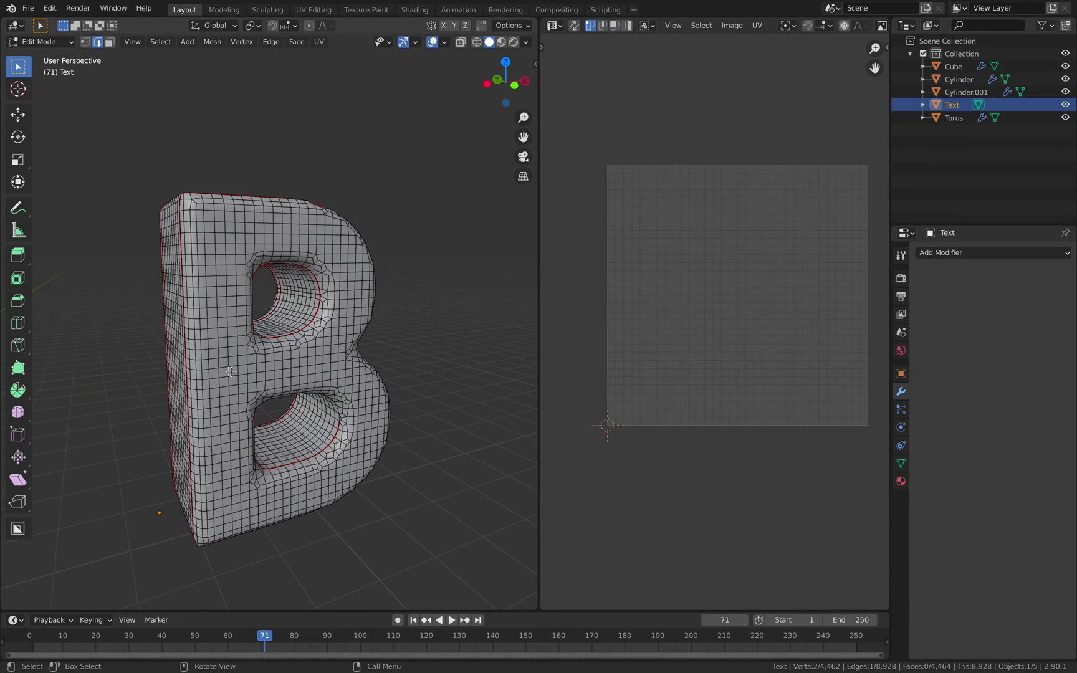
{"action": "left_click", "coordinate": [231, 376], "text": "alt"}
{"action": "middle_click_drag", "start_coordinate": [420, 348], "coordinate": [331, 363]}
{"action": "scroll", "coordinate": [429, 411], "scroll_direction": "down", "scroll_amount": 2}
{"action": "middle_click_drag", "start_coordinate": [429, 411], "coordinate": [337, 357], "text": "shift"}
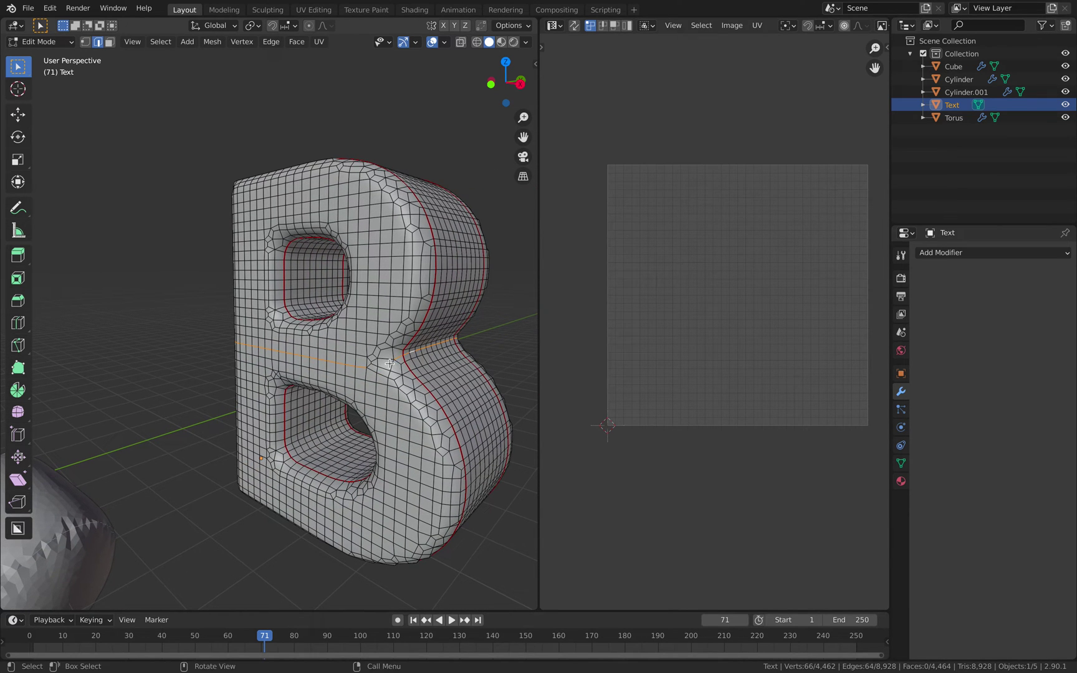
{"action": "scroll", "coordinate": [384, 360], "scroll_direction": "up", "scroll_amount": 3}
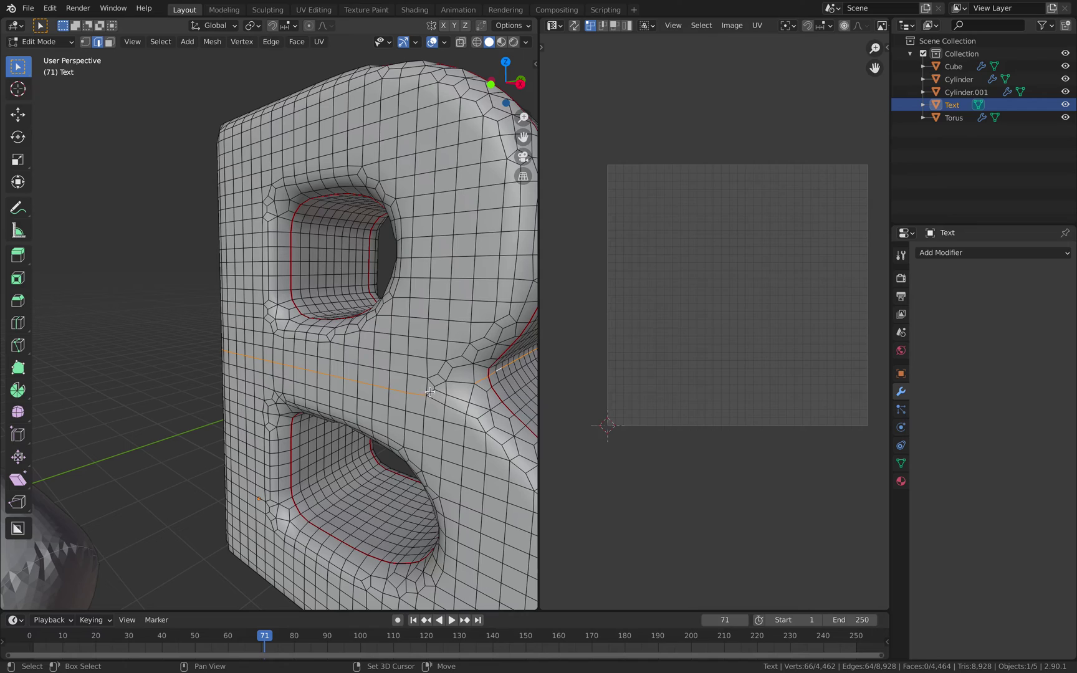
{"action": "left_click", "coordinate": [451, 383], "text": "shift"}
{"action": "scroll", "coordinate": [461, 379], "scroll_direction": "down", "scroll_amount": 7}
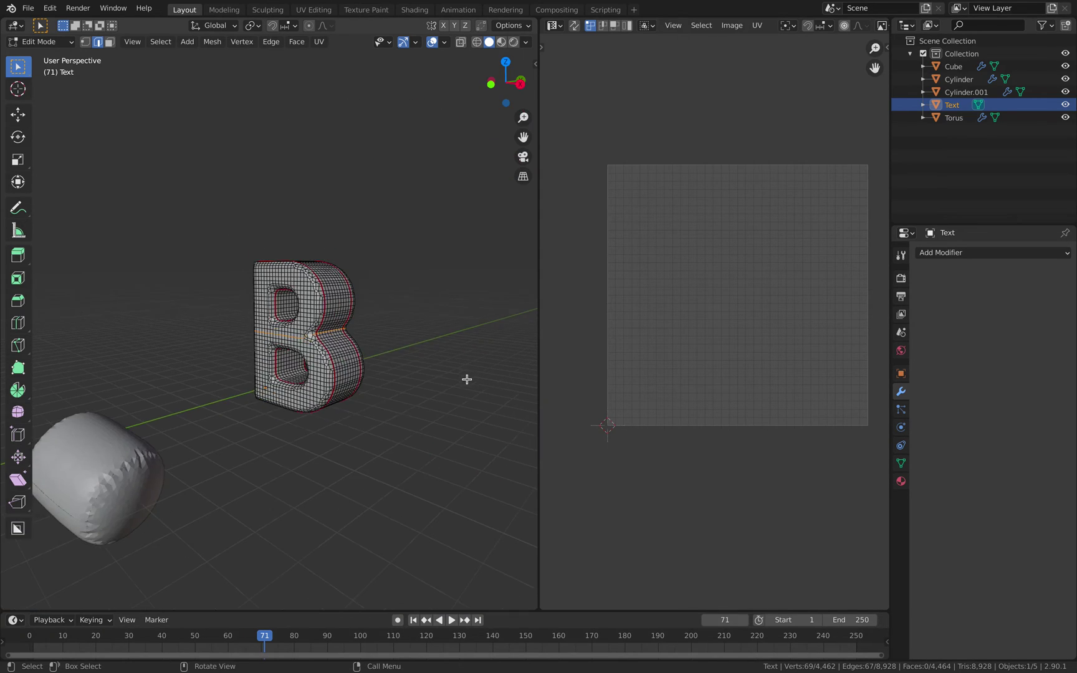
Add the connecting edges that close the loop near the notch on the back face and mark the whole horizontal loop as a seam.
{"action": "middle_click_drag", "start_coordinate": [466, 378], "coordinate": [284, 376]}
{"action": "scroll", "coordinate": [284, 376], "scroll_direction": "up", "scroll_amount": 3}
{"action": "scroll", "coordinate": [284, 376], "scroll_direction": "up", "scroll_amount": 6}
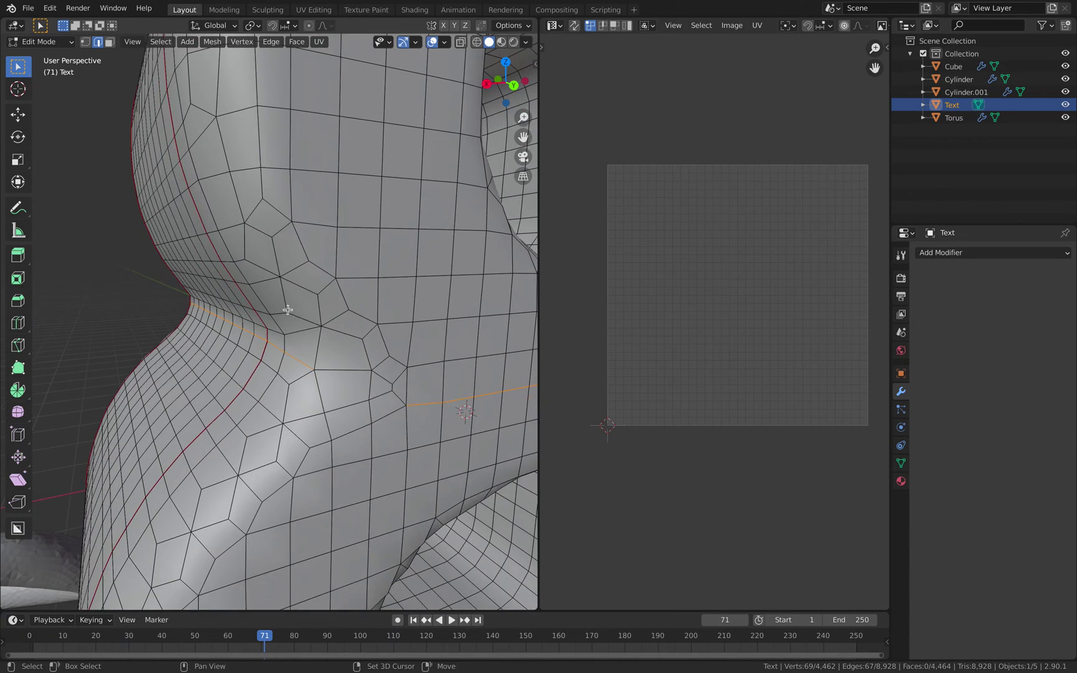
{"action": "left_click", "coordinate": [364, 375], "text": "shift"}
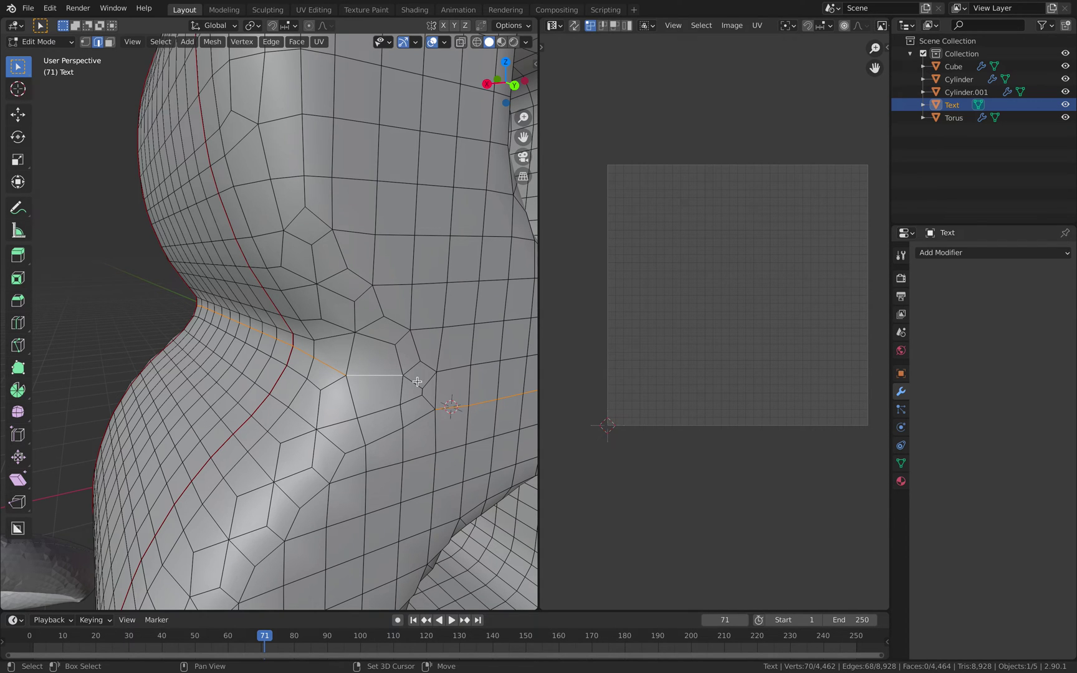
{"action": "left_click", "coordinate": [417, 381], "text": "shift"}
{"action": "middle_click_drag", "start_coordinate": [416, 382], "coordinate": [364, 388]}
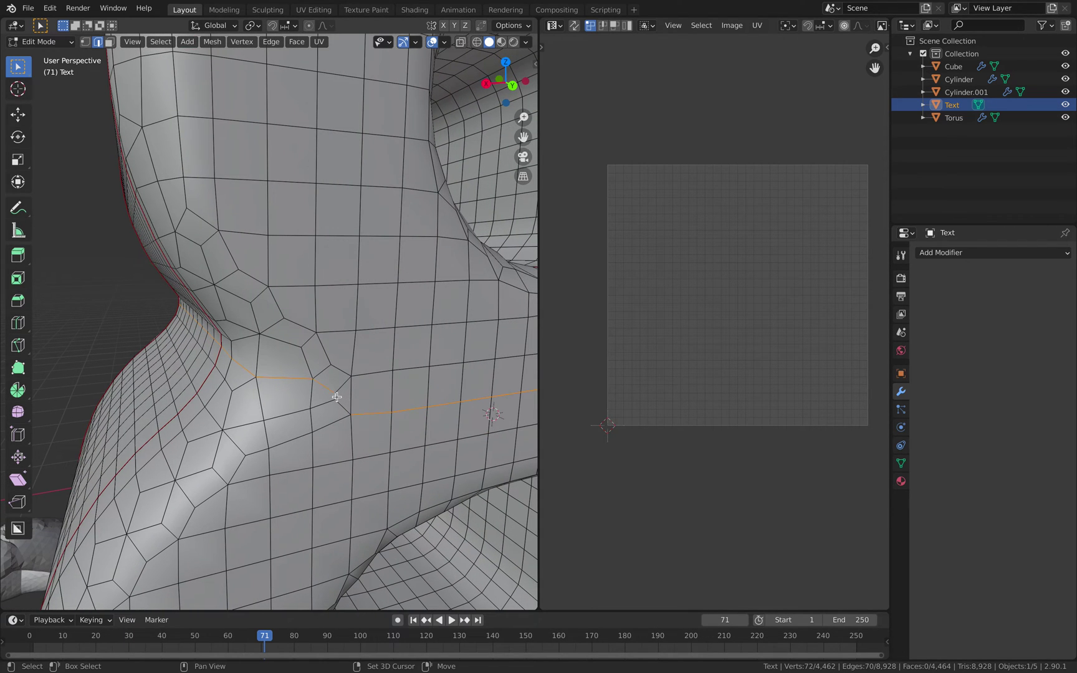
{"action": "left_click", "coordinate": [341, 403], "text": "shift"}
{"action": "scroll", "coordinate": [341, 404], "scroll_direction": "down", "scroll_amount": 5}
{"action": "key", "text": "ctrl+e"}
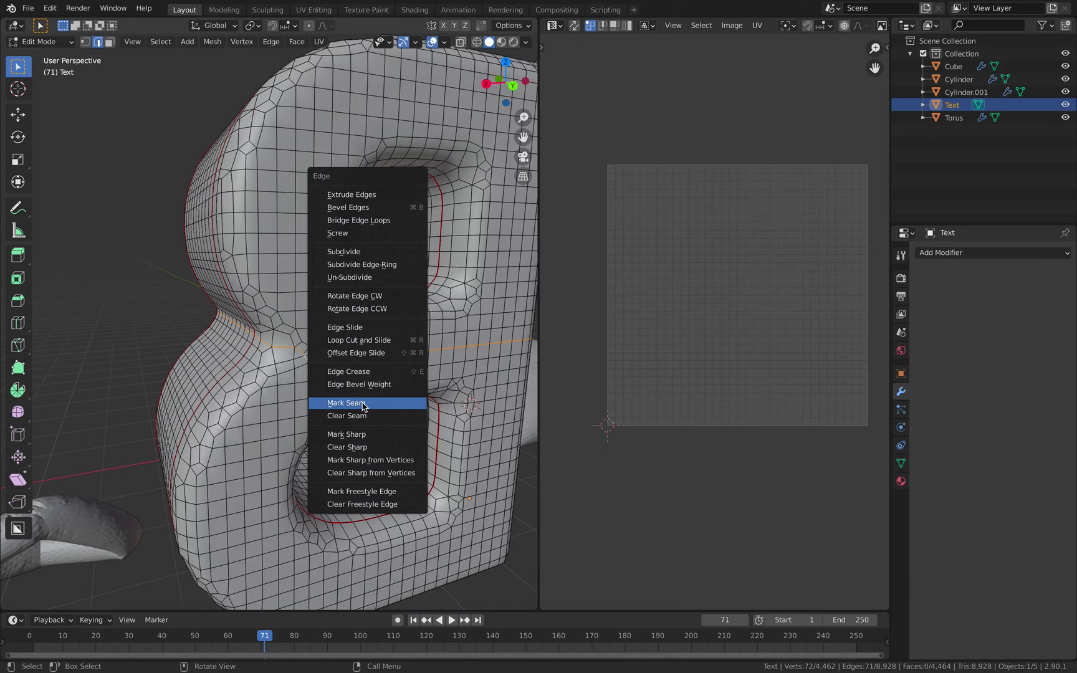
{"action": "left_click", "coordinate": [364, 404]}
Mark the vertical edge loops through the bar between the holes, above the upper hole and below the lower hole as seams.
{"action": "middle_click_drag", "start_coordinate": [363, 404], "coordinate": [329, 348]}
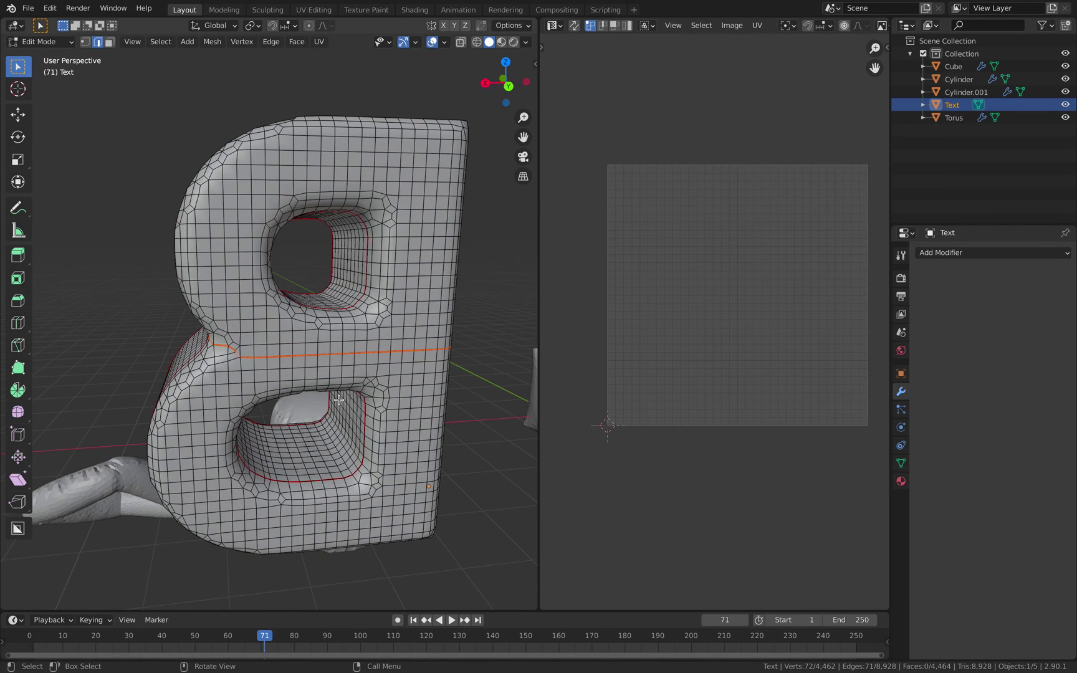
{"action": "left_click", "coordinate": [330, 348], "text": "alt"}
{"action": "key", "text": "ctrl+e"}
{"action": "left_click", "coordinate": [329, 348]}
{"action": "middle_click_drag", "start_coordinate": [330, 348], "coordinate": [351, 286]}
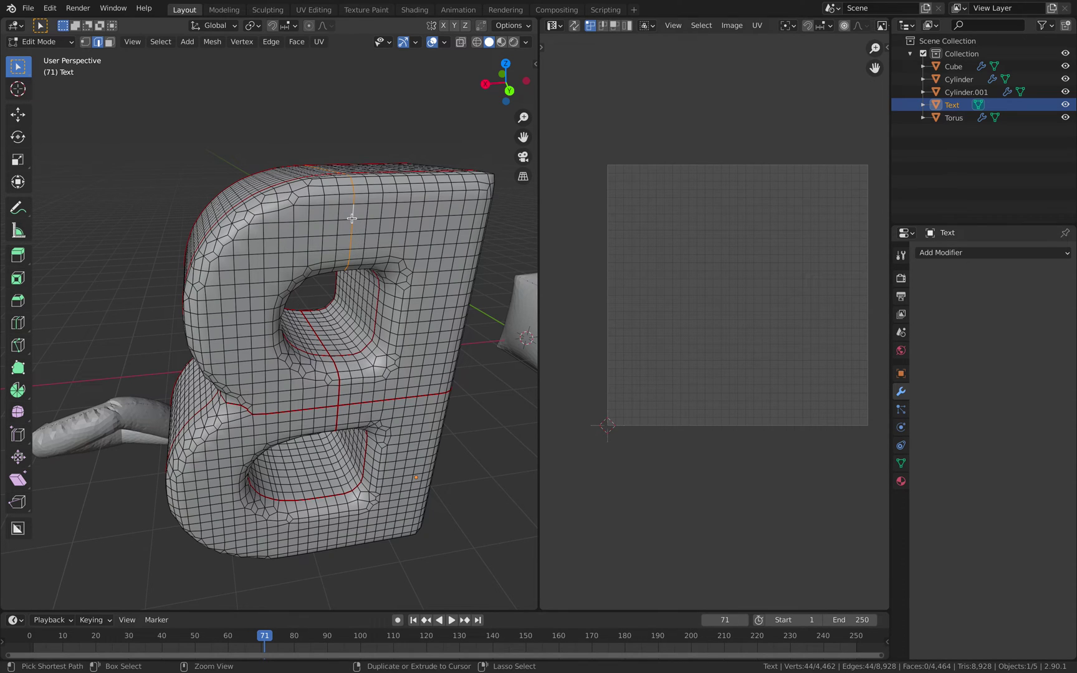
{"action": "key", "text": "ctrl+e"}
{"action": "left_click", "coordinate": [352, 241]}
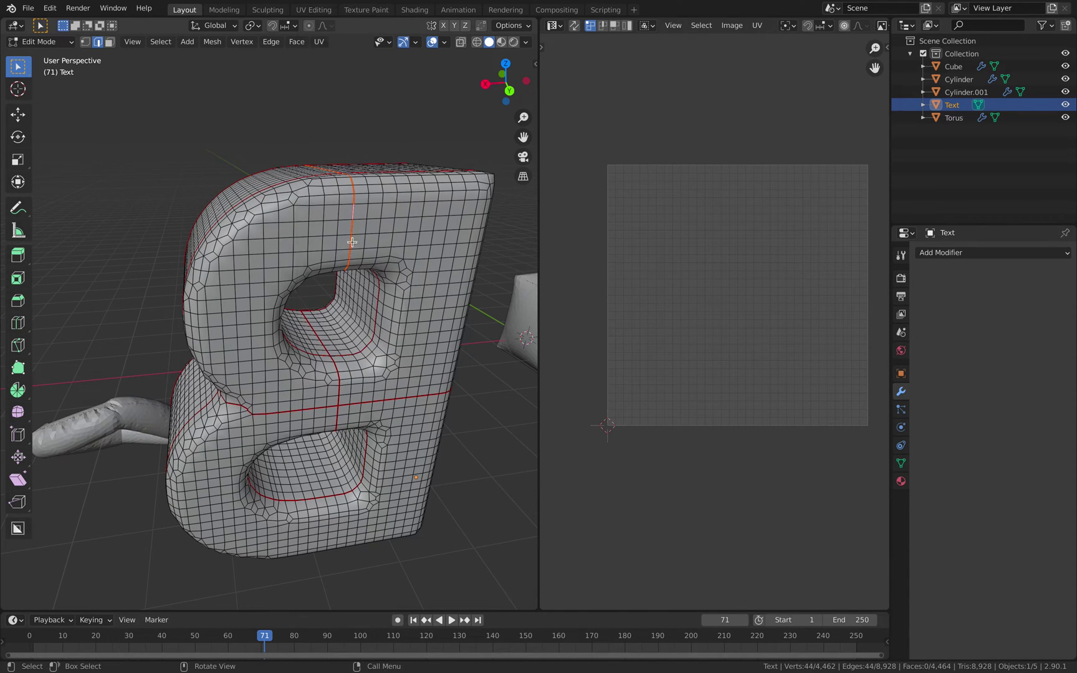
{"action": "middle_click_drag", "start_coordinate": [352, 240], "coordinate": [337, 472]}
{"action": "left_click", "coordinate": [327, 456], "text": "alt"}
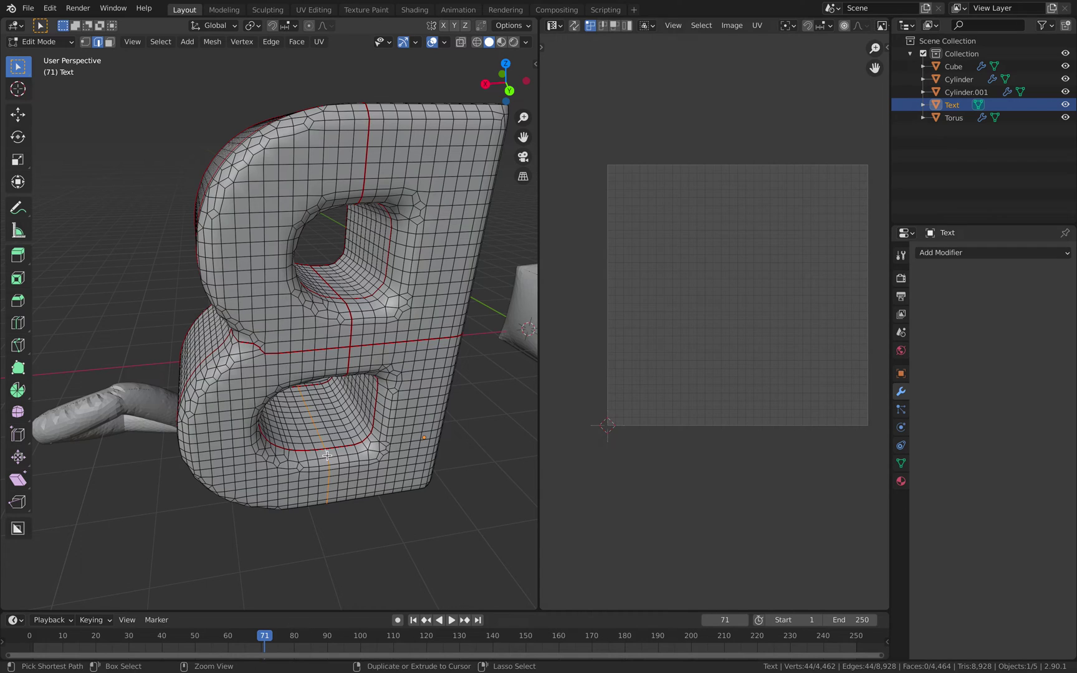
{"action": "key", "text": "ctrl+e"}
{"action": "left_click", "coordinate": [327, 454]}
Select the entire letter mesh and unwrap it again along the added seams.
{"action": "key", "text": "a"}
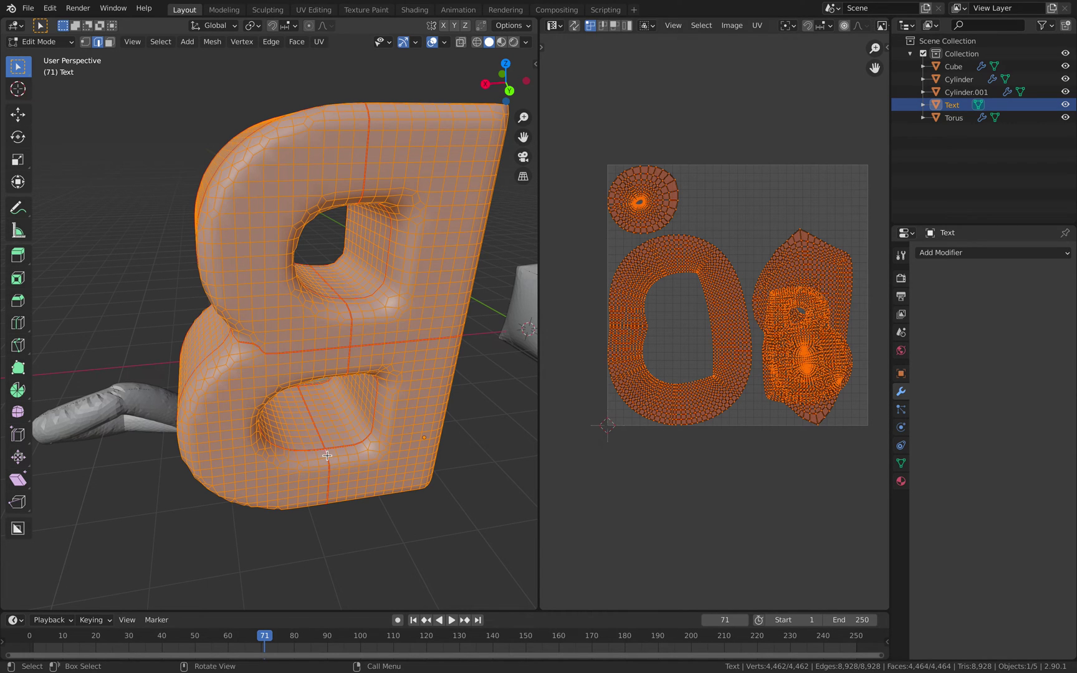
{"action": "key", "text": "u"}
{"action": "left_click", "coordinate": [329, 458]}
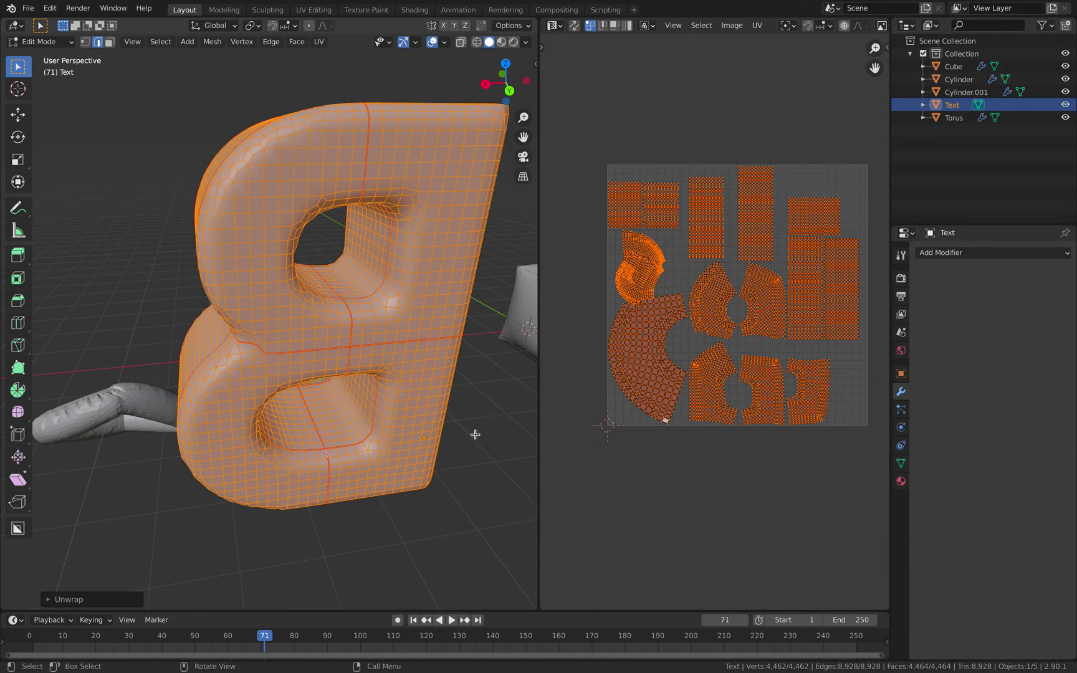
Turn on selection syncing between the UV layout and the mesh.
{"action": "left_click", "coordinate": [657, 270]}
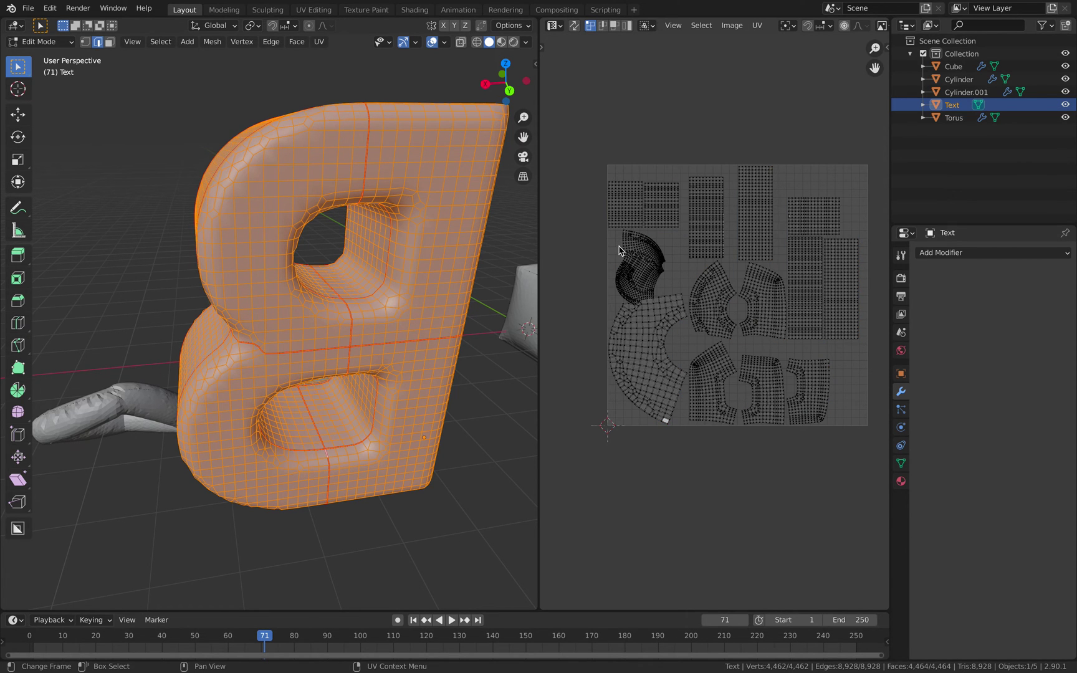
{"action": "left_click_drag", "start_coordinate": [616, 243], "coordinate": [668, 296]}
{"action": "scroll", "coordinate": [348, 367], "scroll_direction": "down", "scroll_amount": 7}
{"action": "middle_click_drag", "start_coordinate": [355, 367], "coordinate": [537, 364]}
{"action": "middle_click_drag", "start_coordinate": [10, 365], "coordinate": [30, 364]}
{"action": "scroll", "coordinate": [661, 197], "scroll_direction": "up", "scroll_amount": 3}
{"action": "left_click", "coordinate": [574, 26]}
{"action": "middle_click_drag", "start_coordinate": [617, 134], "coordinate": [731, 166]}
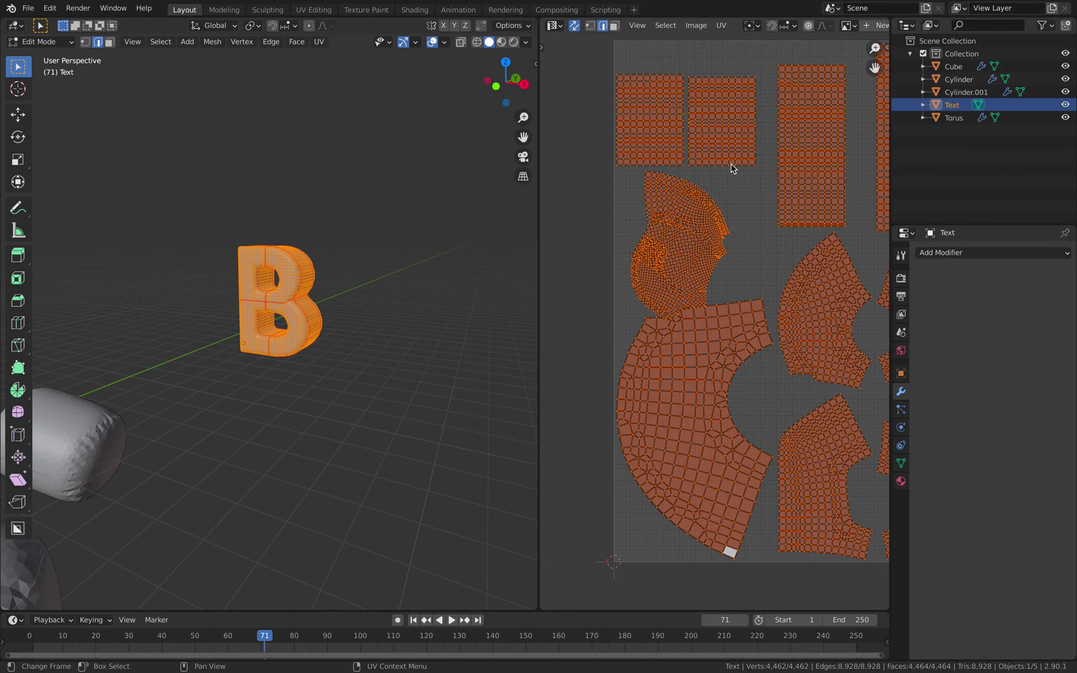
Box-select the small dense curved island in the UV layout and examine which part of the letter it covers.
{"action": "key", "text": "alt+a"}
{"action": "key", "text": "b"}
{"action": "left_click_drag", "start_coordinate": [615, 182], "coordinate": [734, 283]}
{"action": "middle_click_drag", "start_coordinate": [384, 334], "coordinate": [255, 299]}
{"action": "scroll", "coordinate": [354, 320], "scroll_direction": "up", "scroll_amount": 2}
{"action": "scroll", "coordinate": [277, 351], "scroll_direction": "up", "scroll_amount": 3}
{"action": "middle_click_drag", "start_coordinate": [278, 353], "coordinate": [398, 303]}
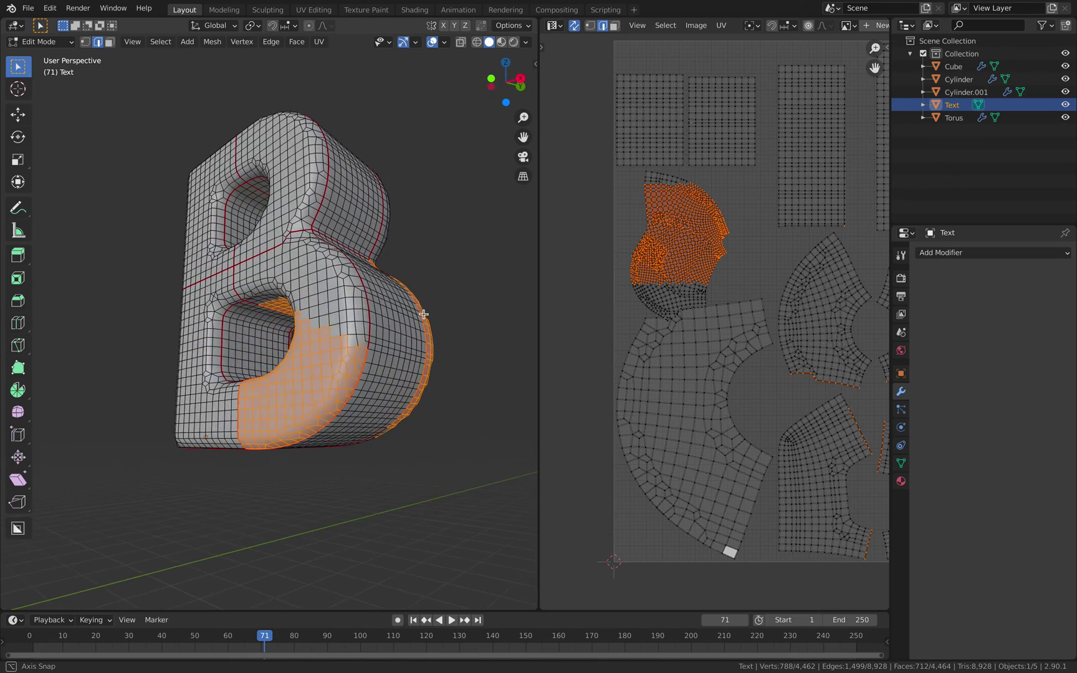
{"action": "middle_click_drag", "start_coordinate": [423, 314], "coordinate": [438, 357]}
{"action": "middle_click_drag", "start_coordinate": [357, 351], "coordinate": [406, 376]}
Return to Object Mode and convert the letter to a sewing pattern with Remesh enabled and a target of 5000 triangles.
{"action": "key", "text": "Tab"}
{"action": "scroll", "coordinate": [375, 368], "scroll_direction": "down", "scroll_amount": 3}
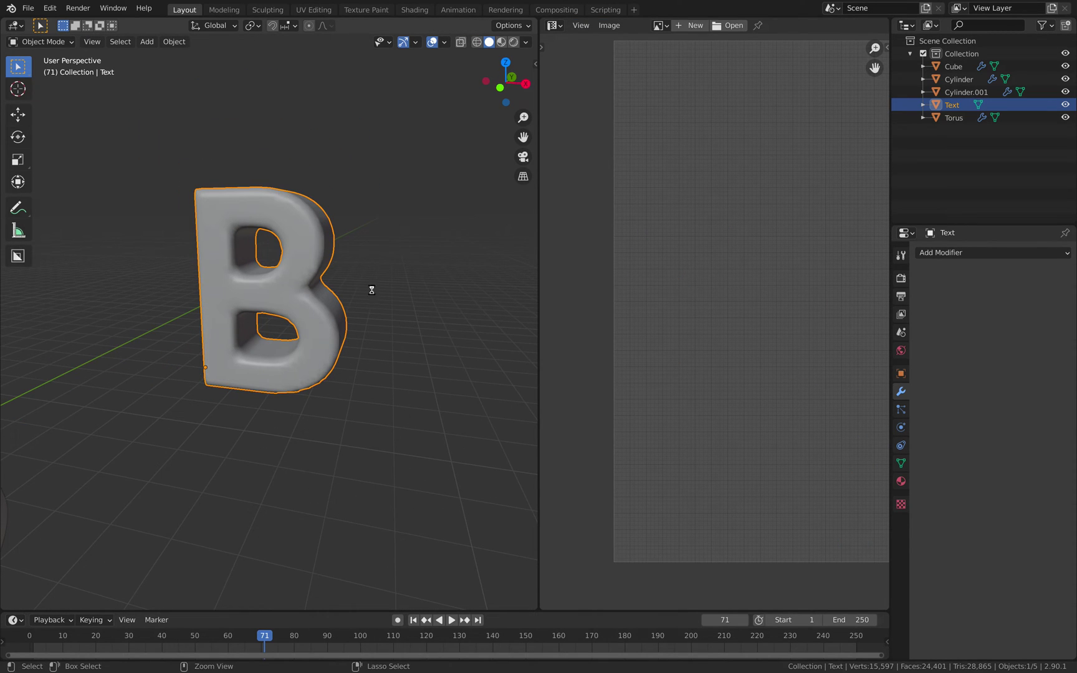
{"action": "left_click", "coordinate": [174, 42]}
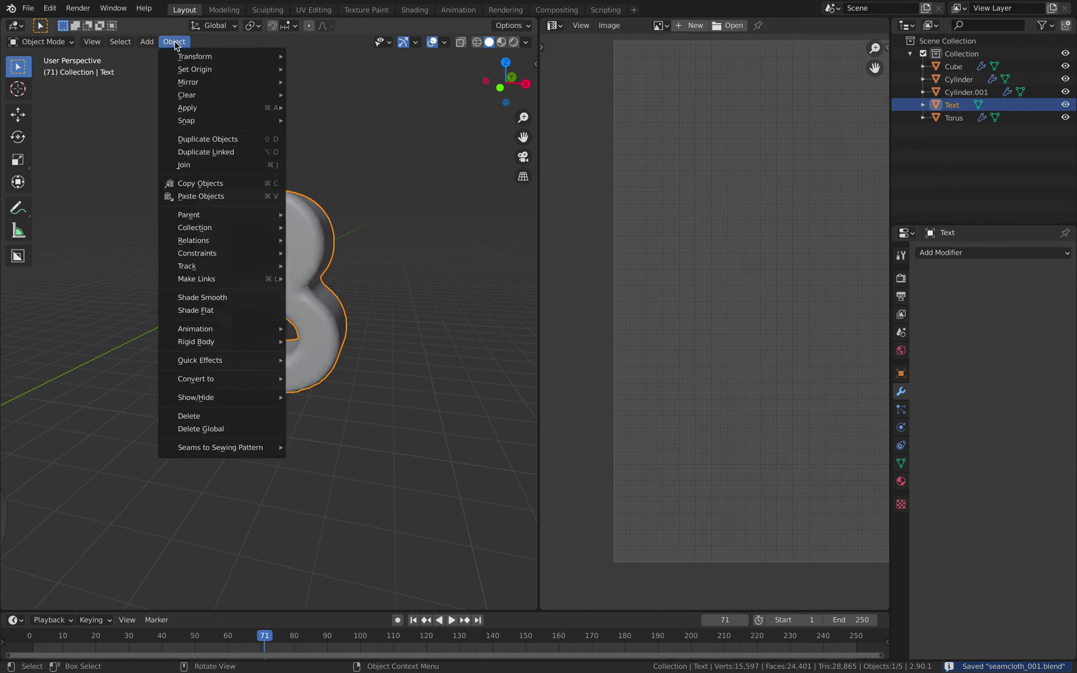
{"action": "mouse_move", "coordinate": [253, 447]}
{"action": "left_click", "coordinate": [317, 447]}
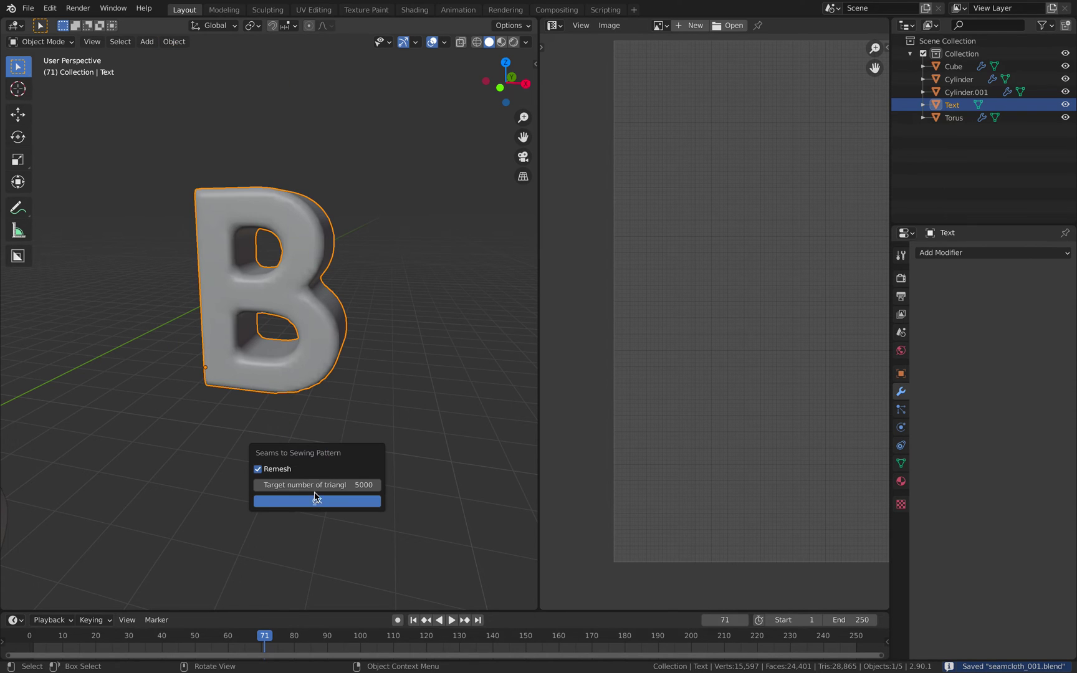
{"action": "left_click", "coordinate": [317, 502]}
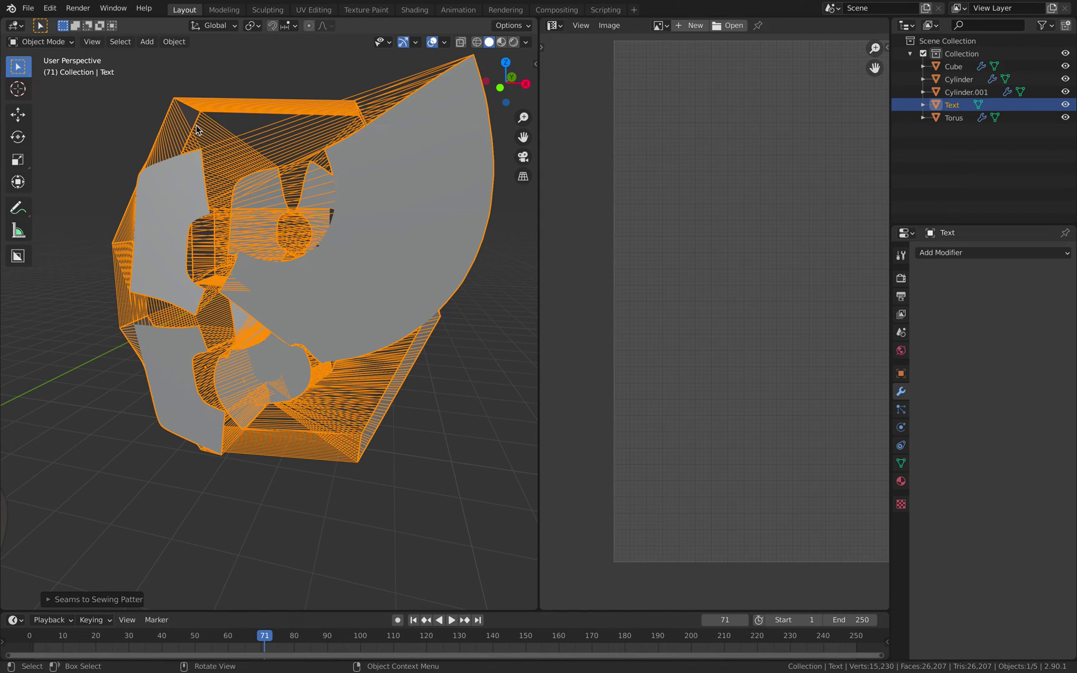
Apply Quick Clothsim to the letter's sewing pattern and play the simulation from frame 1 until the panels are sewn together.
{"action": "left_click", "coordinate": [170, 44]}
{"action": "mouse_move", "coordinate": [216, 445]}
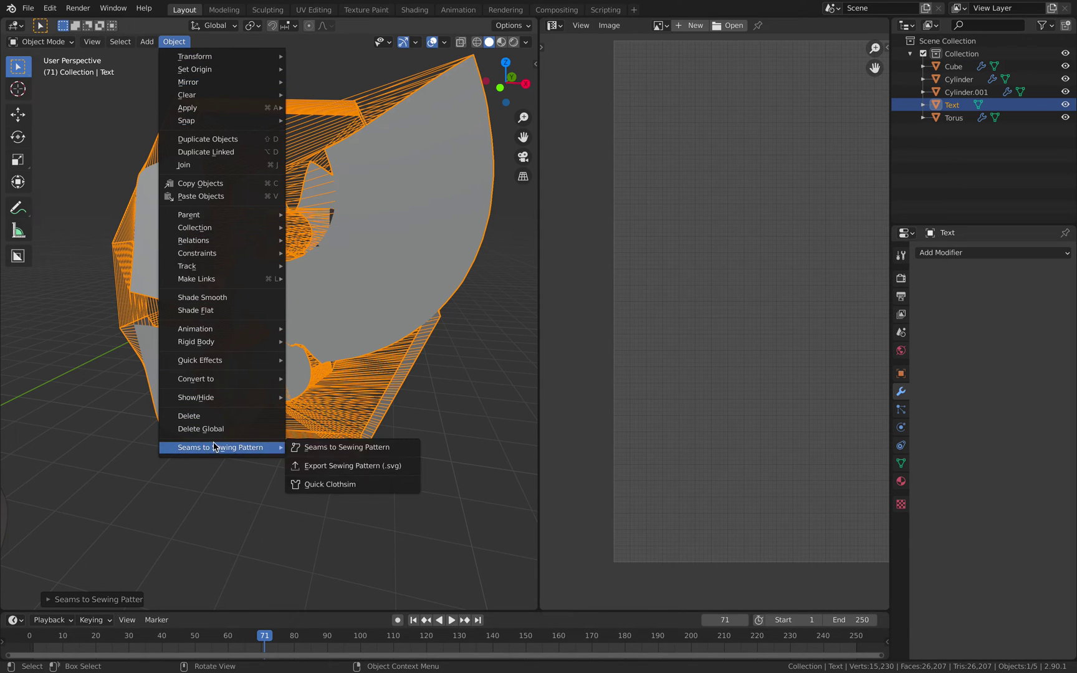
{"action": "left_click", "coordinate": [340, 482]}
{"action": "left_click", "coordinate": [413, 620]}
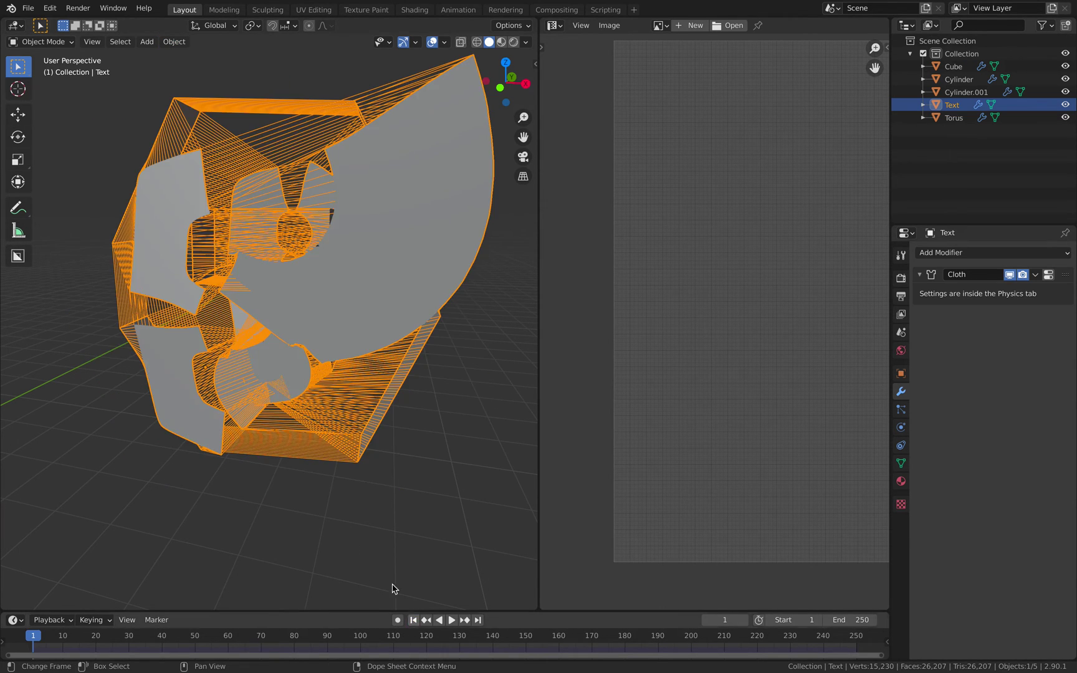
{"action": "key", "text": "space"}
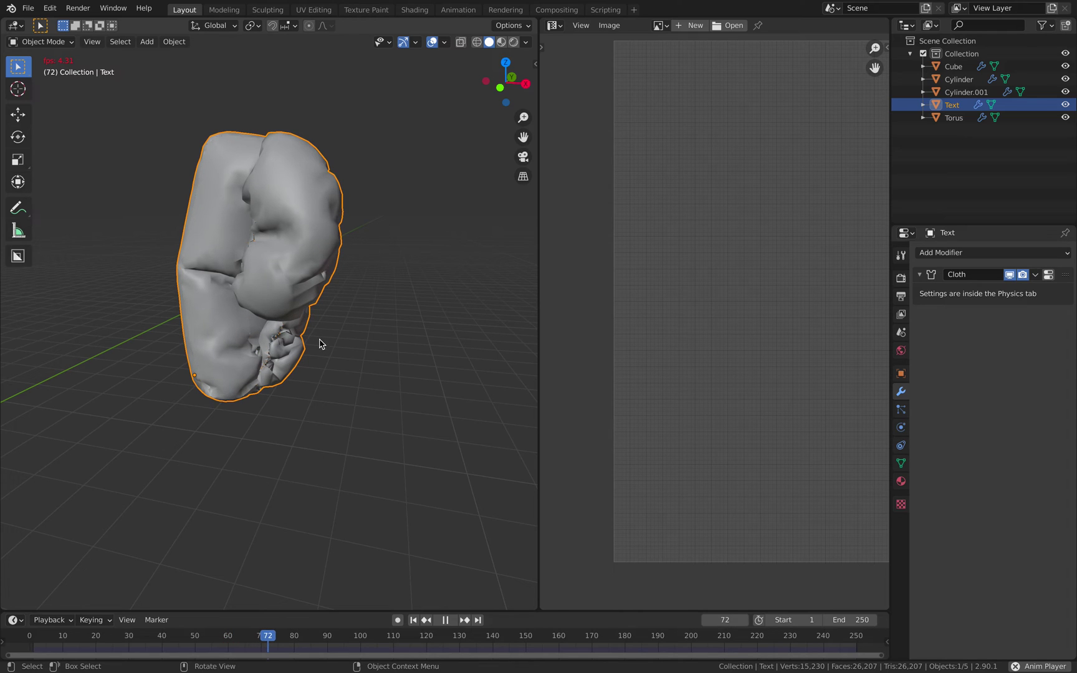
{"action": "key", "text": "space"}
Set the letter's cloth pressure to 100 in its physics settings.
{"action": "left_click", "coordinate": [1047, 276]}
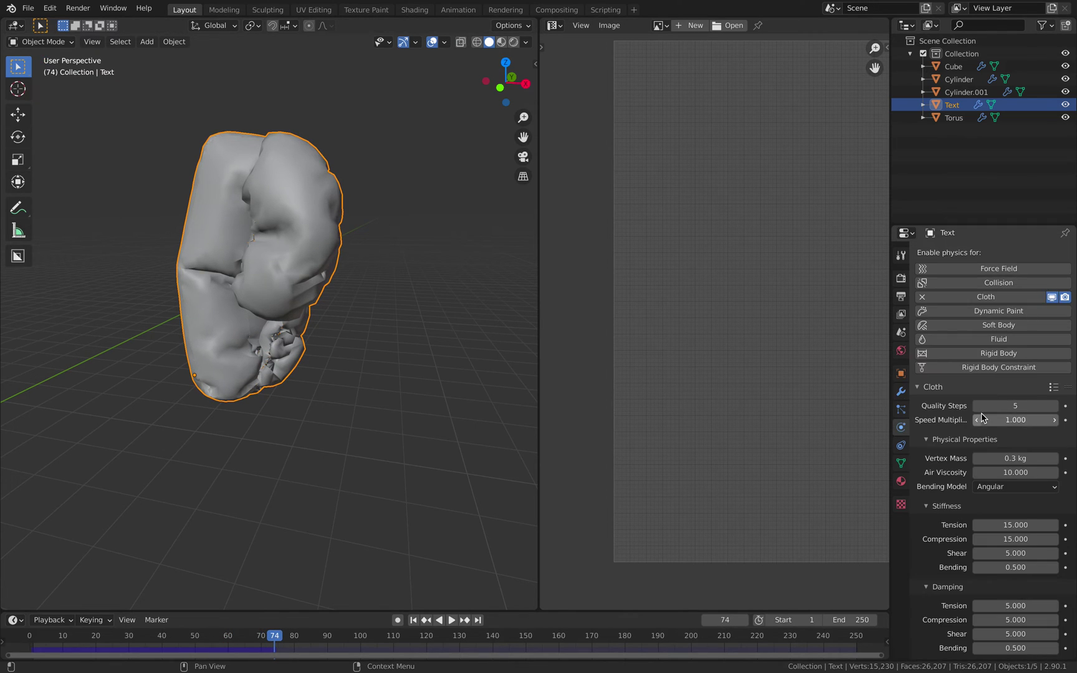
{"action": "scroll", "coordinate": [1009, 482], "scroll_direction": "down", "scroll_amount": 12}
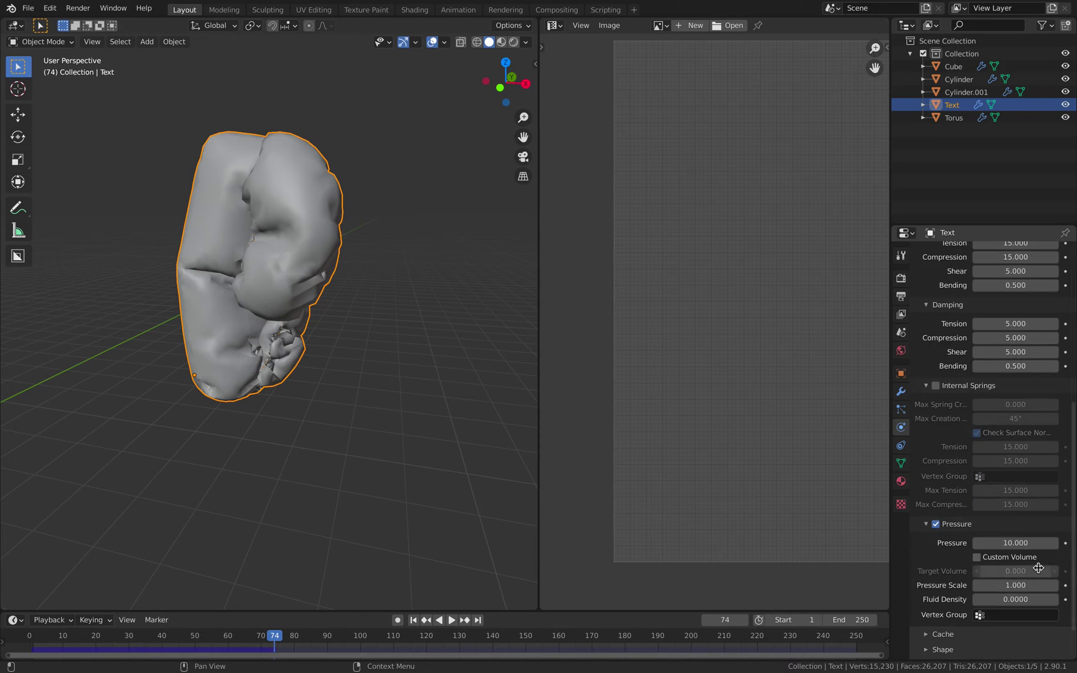
{"action": "left_click", "coordinate": [1005, 499]}
{"action": "type", "text": "100"}
{"action": "key", "text": "Return"}
Replay the letter's simulation from frame 1, pause it, and examine the inflated letter beside the other sewn objects.
{"action": "left_click", "coordinate": [414, 620]}
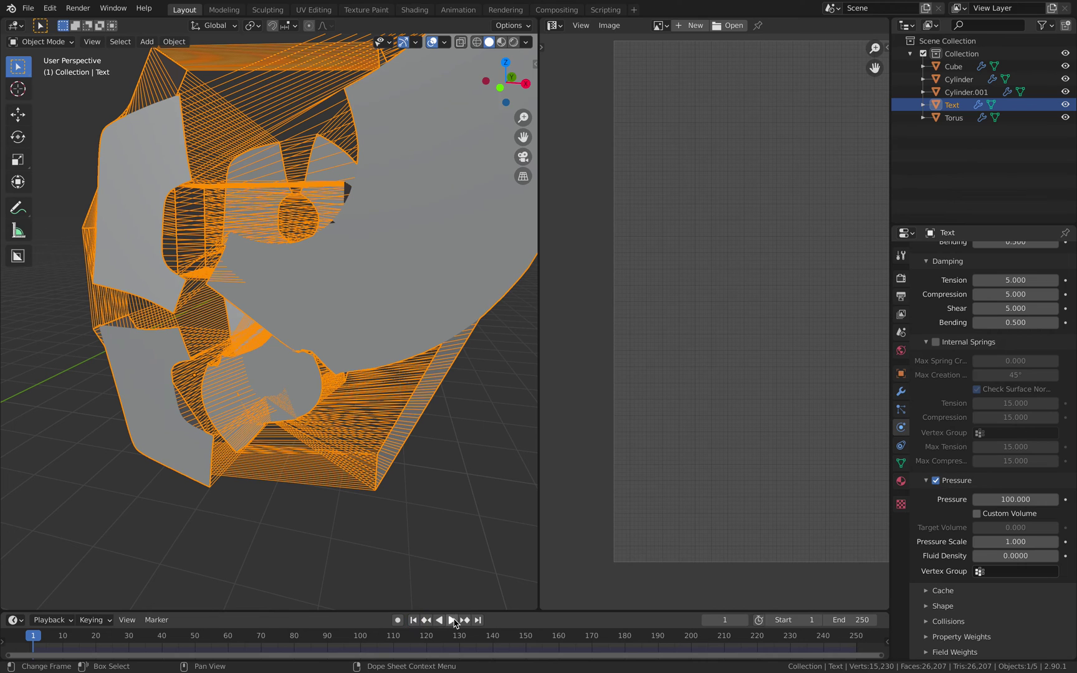
{"action": "left_click", "coordinate": [452, 620]}
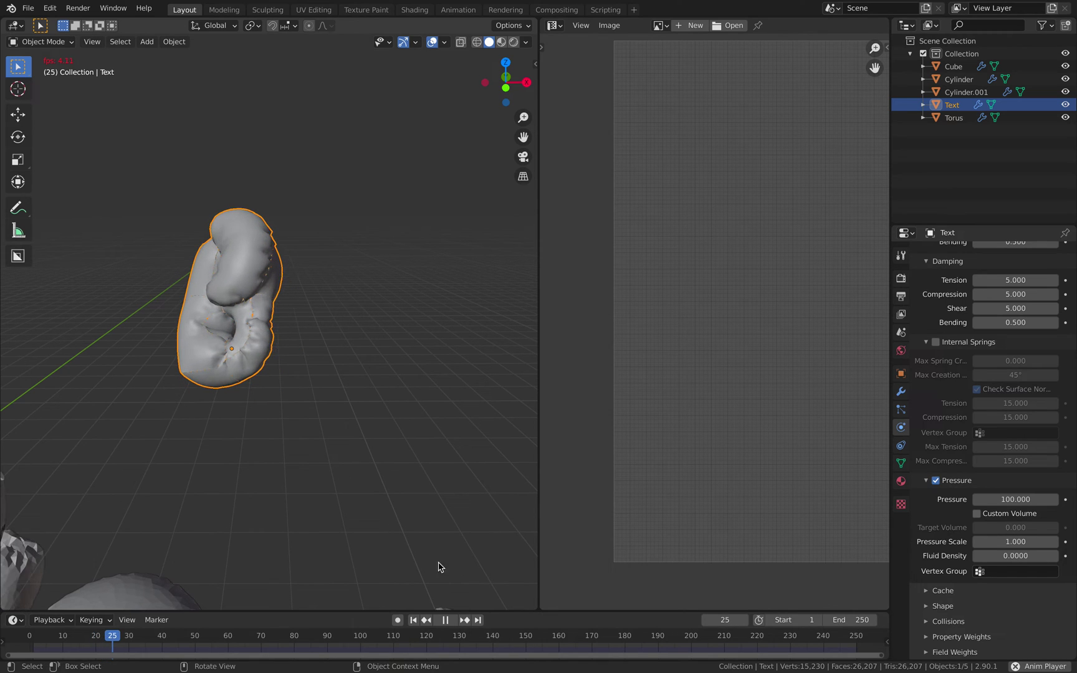
{"action": "key", "text": "space"}
{"action": "middle_click_drag", "start_coordinate": [274, 349], "coordinate": [333, 373]}
{"action": "scroll", "coordinate": [394, 238], "scroll_direction": "up", "scroll_amount": 3}
{"action": "middle_click_drag", "start_coordinate": [418, 293], "coordinate": [383, 305]}
{"action": "scroll", "coordinate": [286, 363], "scroll_direction": "down", "scroll_amount": 7}
{"action": "middle_click_drag", "start_coordinate": [292, 362], "coordinate": [338, 203], "text": "shift"}
{"action": "middle_click_drag", "start_coordinate": [326, 322], "coordinate": [291, 331]}
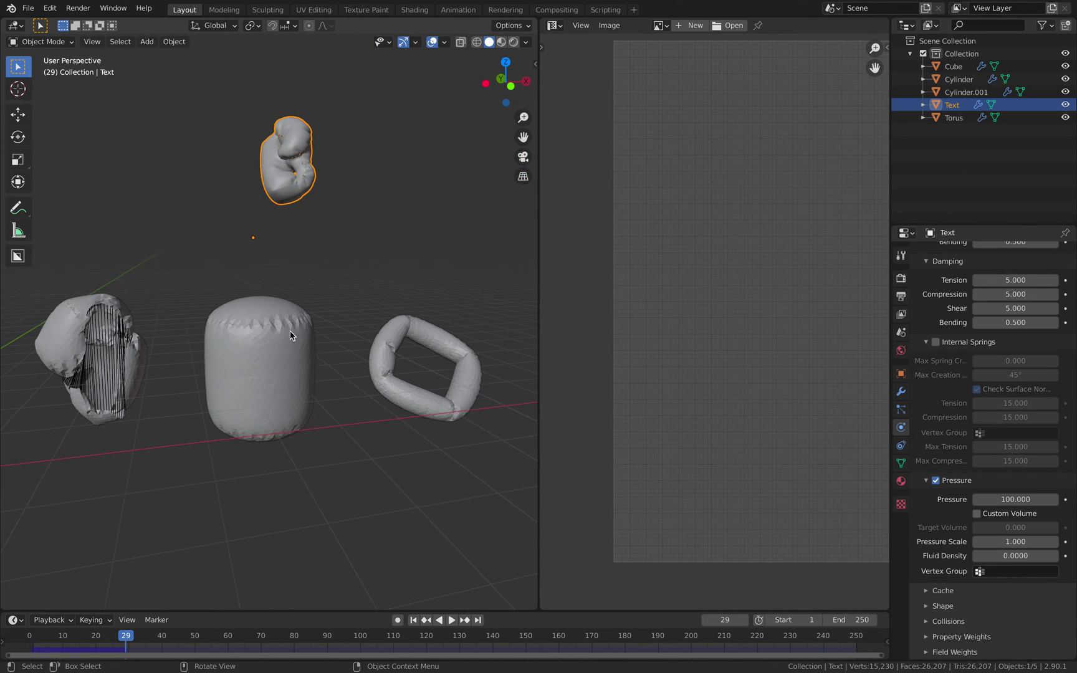
Resume the simulation, view all the sewn objects while it plays, and stop at frame 59.
{"action": "left_click", "coordinate": [452, 620]}
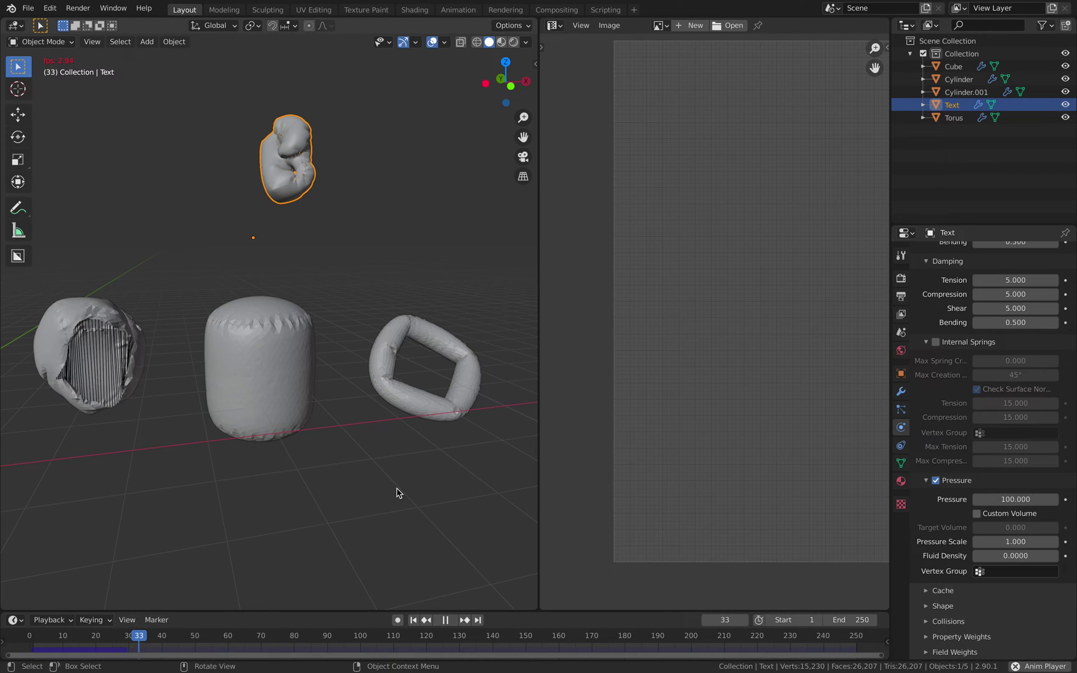
{"action": "middle_click_drag", "start_coordinate": [381, 470], "coordinate": [363, 440]}
{"action": "scroll", "coordinate": [298, 449], "scroll_direction": "down", "scroll_amount": 3}
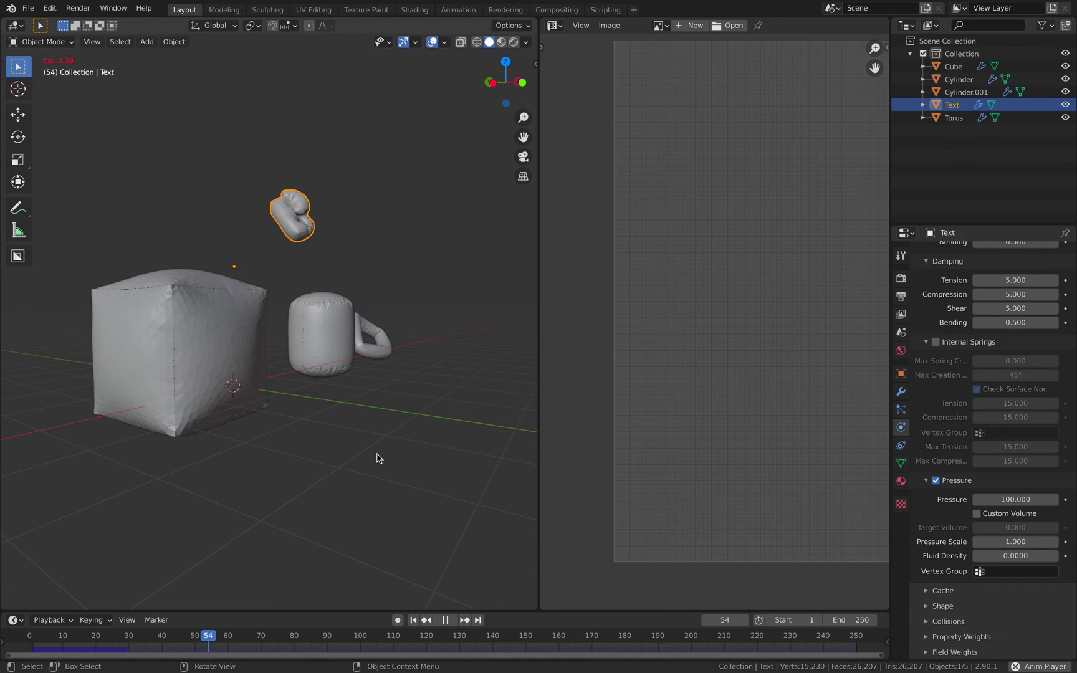
{"action": "middle_click_drag", "start_coordinate": [353, 418], "coordinate": [222, 368]}
{"action": "key", "text": "space"}
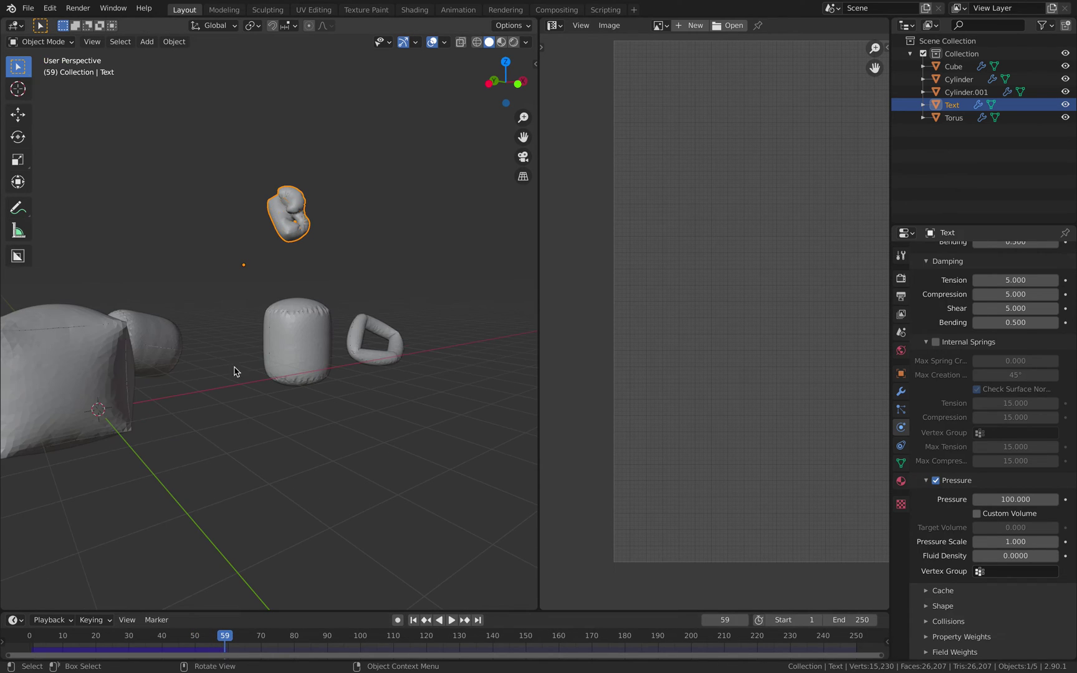
Select the upright sewn cylinder, look over the Seams to Sewing Pattern commands, and view the sewn objects from above.
{"action": "left_click", "coordinate": [120, 363]}
{"action": "left_click", "coordinate": [281, 334]}
{"action": "scroll", "coordinate": [281, 334], "scroll_direction": "up", "scroll_amount": 3}
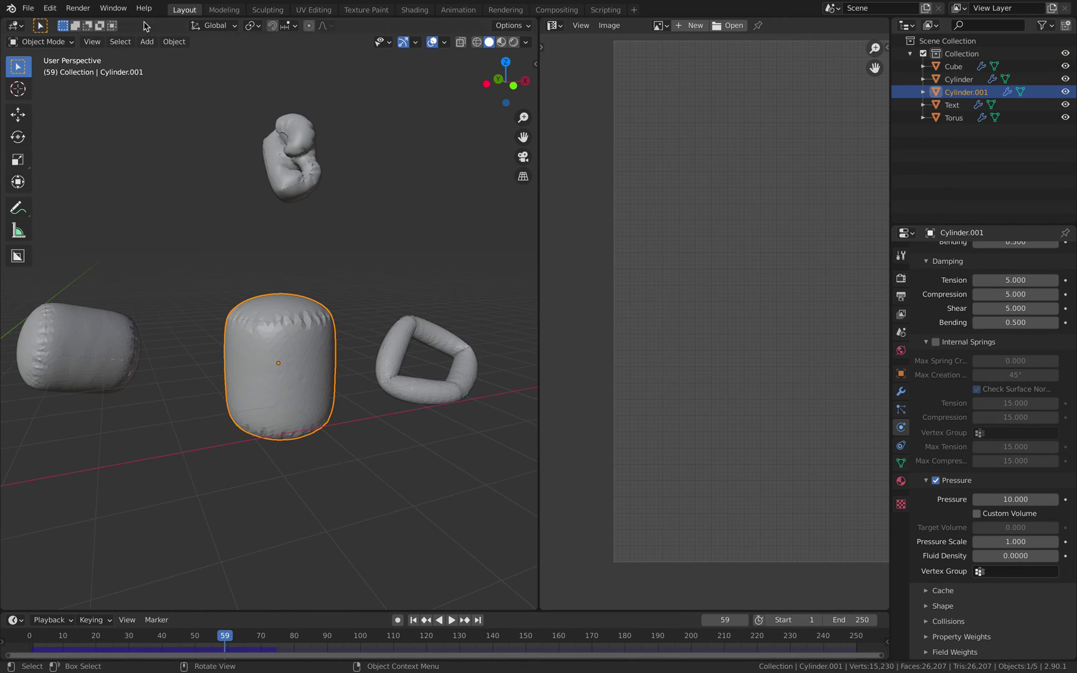
{"action": "left_click", "coordinate": [174, 41]}
{"action": "mouse_move", "coordinate": [237, 447]}
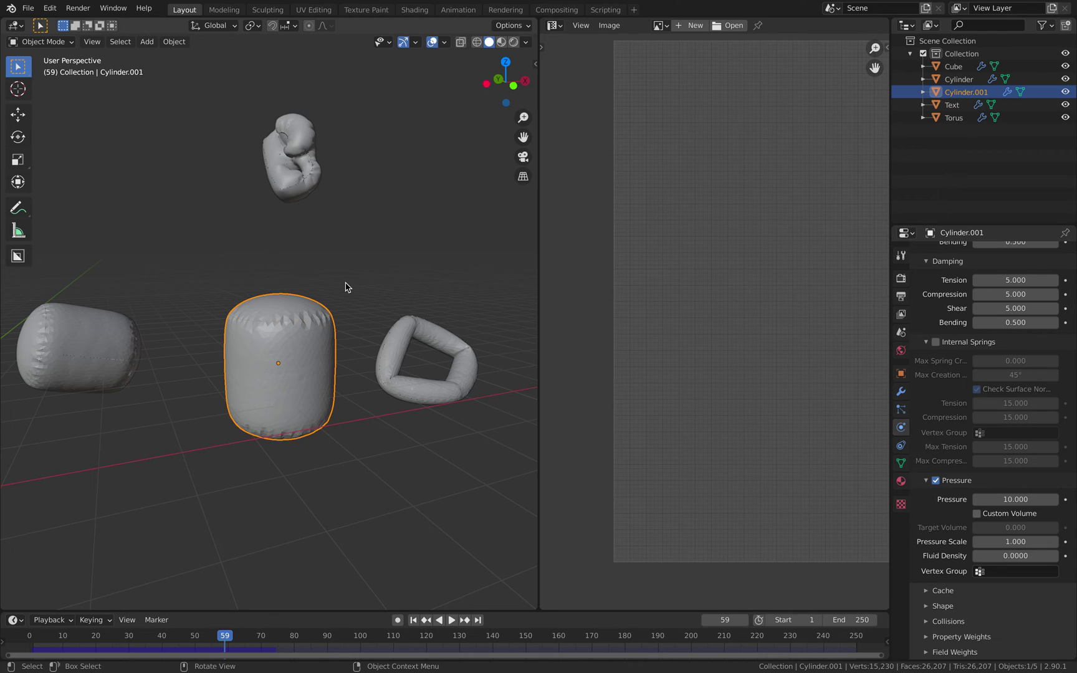
{"action": "middle_click_drag", "start_coordinate": [364, 320], "coordinate": [348, 364]}
{"action": "scroll", "coordinate": [329, 306], "scroll_direction": "up", "scroll_amount": 3}
{"action": "scroll", "coordinate": [330, 306], "scroll_direction": "down", "scroll_amount": 3}
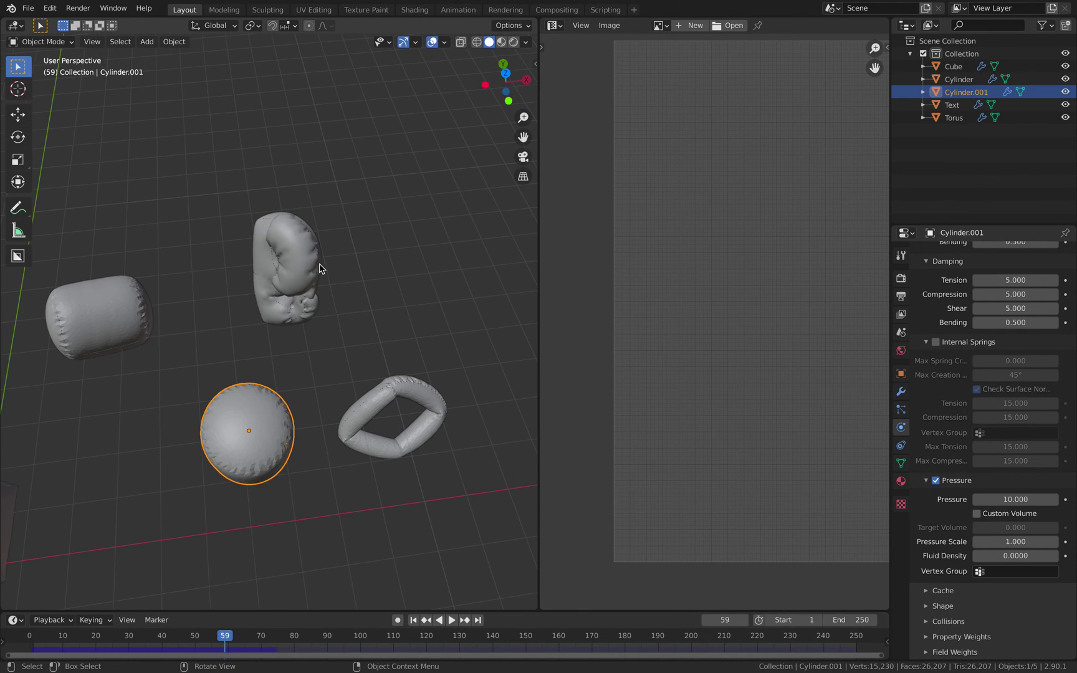
Examine the inflated letter and the surrounding sewn objects from several angles, selecting the letter and clearing the selection.
{"action": "middle_click_drag", "start_coordinate": [318, 263], "coordinate": [319, 212]}
{"action": "scroll", "coordinate": [293, 178], "scroll_direction": "up", "scroll_amount": 3}
{"action": "scroll", "coordinate": [323, 158], "scroll_direction": "down", "scroll_amount": 2}
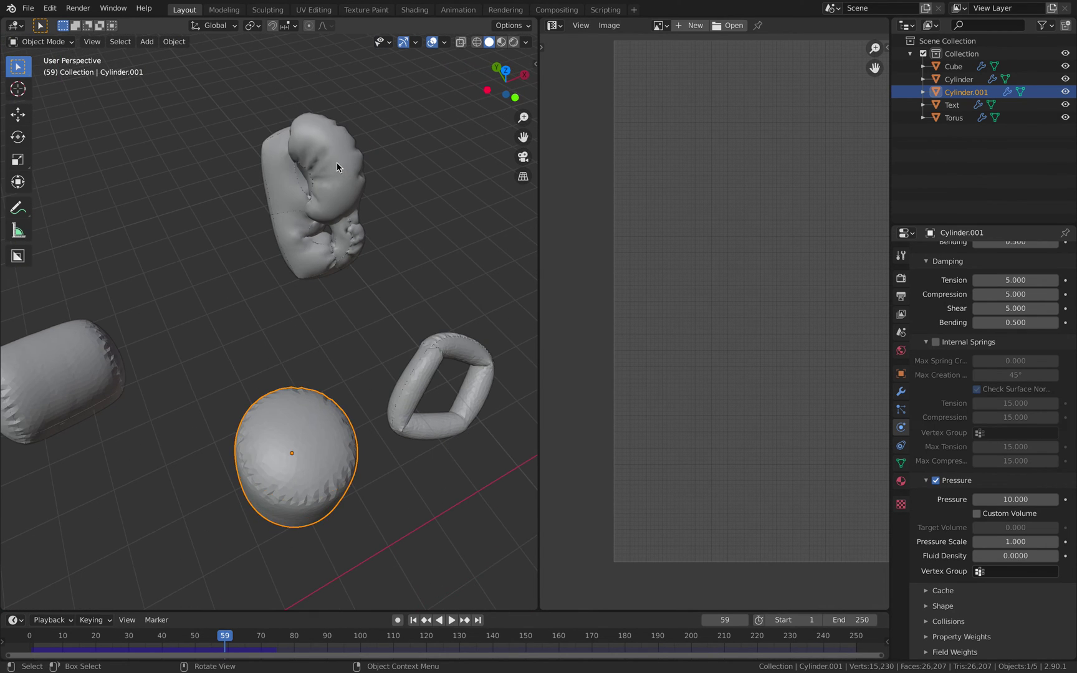
{"action": "middle_click_drag", "start_coordinate": [337, 162], "coordinate": [305, 293]}
{"action": "left_click", "coordinate": [287, 160]}
{"action": "scroll", "coordinate": [312, 198], "scroll_direction": "up", "scroll_amount": 2}
{"action": "scroll", "coordinate": [308, 322], "scroll_direction": "down", "scroll_amount": 4}
{"action": "left_click", "coordinate": [306, 293]}
Add a monkey mesh and move it to an empty spot away from the sewn objects.
{"action": "key", "text": "shift+a"}
{"action": "mouse_move", "coordinate": [320, 239]}
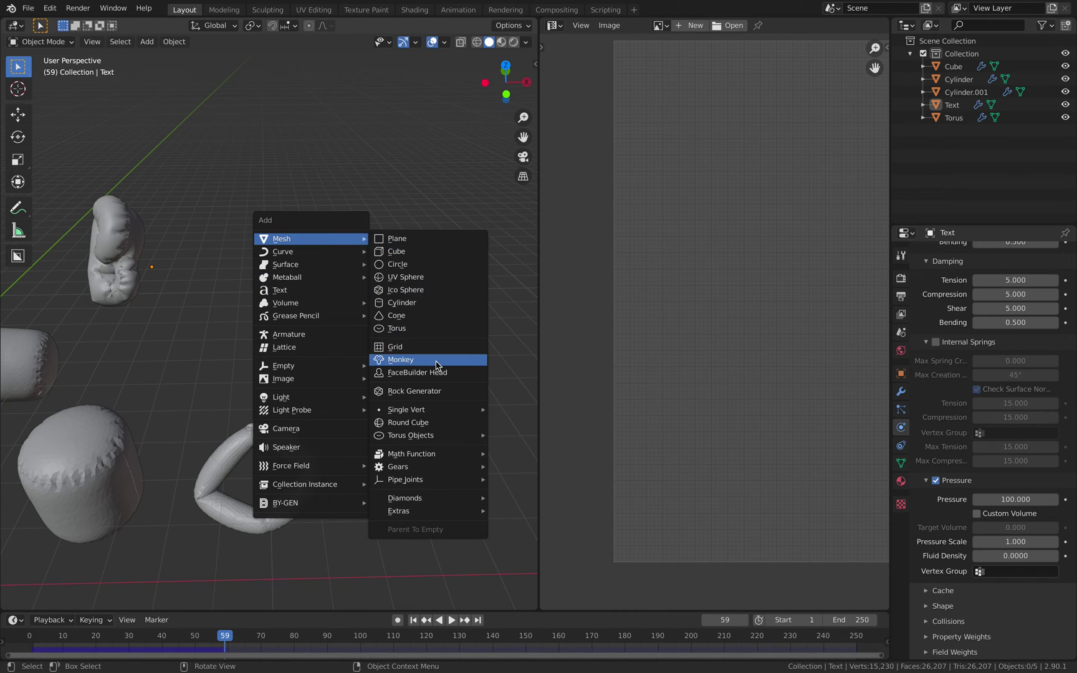
{"action": "left_click", "coordinate": [430, 360]}
{"action": "key", "text": "g"}
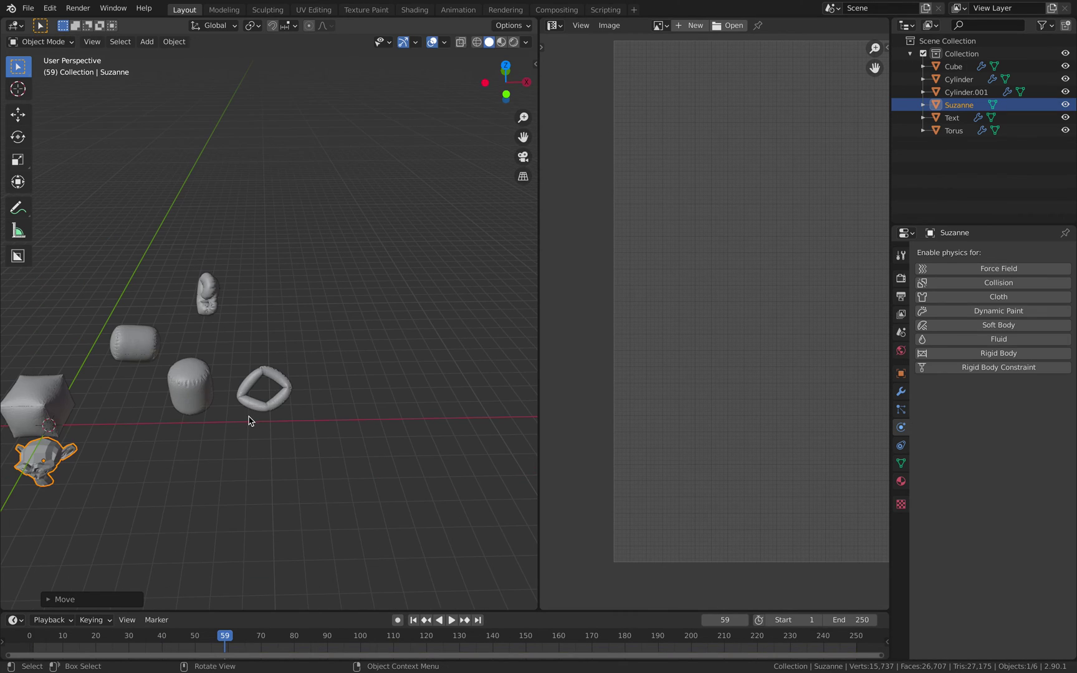
{"action": "left_click", "coordinate": [400, 289]}
{"action": "middle_click_drag", "start_coordinate": [400, 288], "coordinate": [312, 305], "text": "shift"}
{"action": "scroll", "coordinate": [247, 311], "scroll_direction": "up", "scroll_amount": 1}
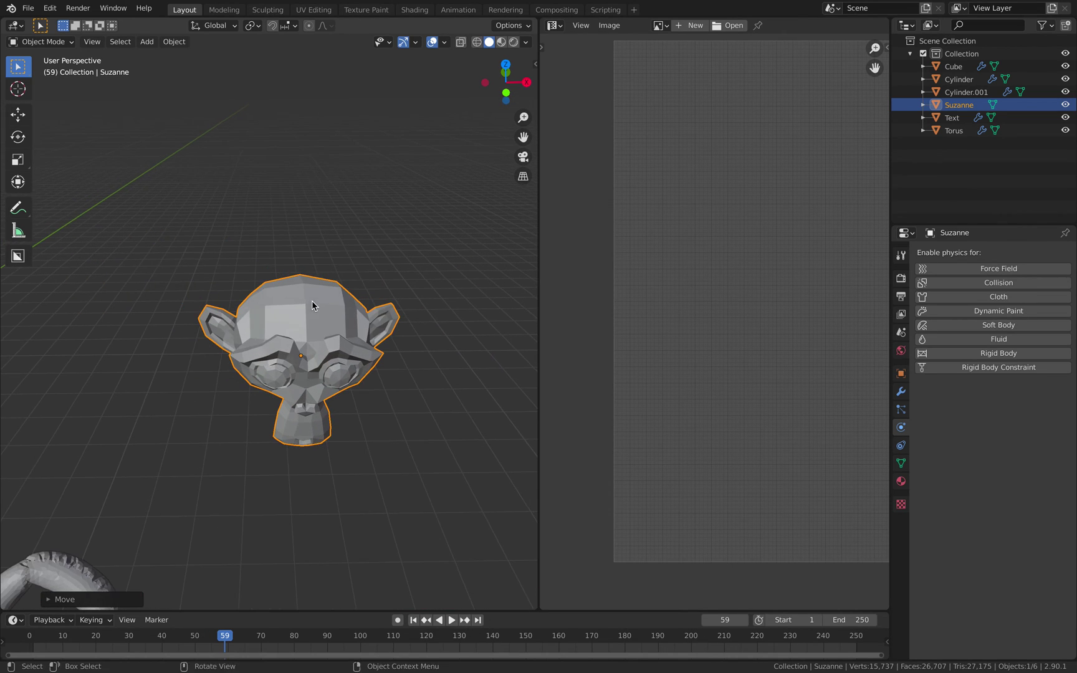
Give the monkey a new material and add a voxel Remesh modifier with a voxel size of 0.076 m.
{"action": "left_click", "coordinate": [900, 481]}
{"action": "left_click", "coordinate": [1004, 308]}
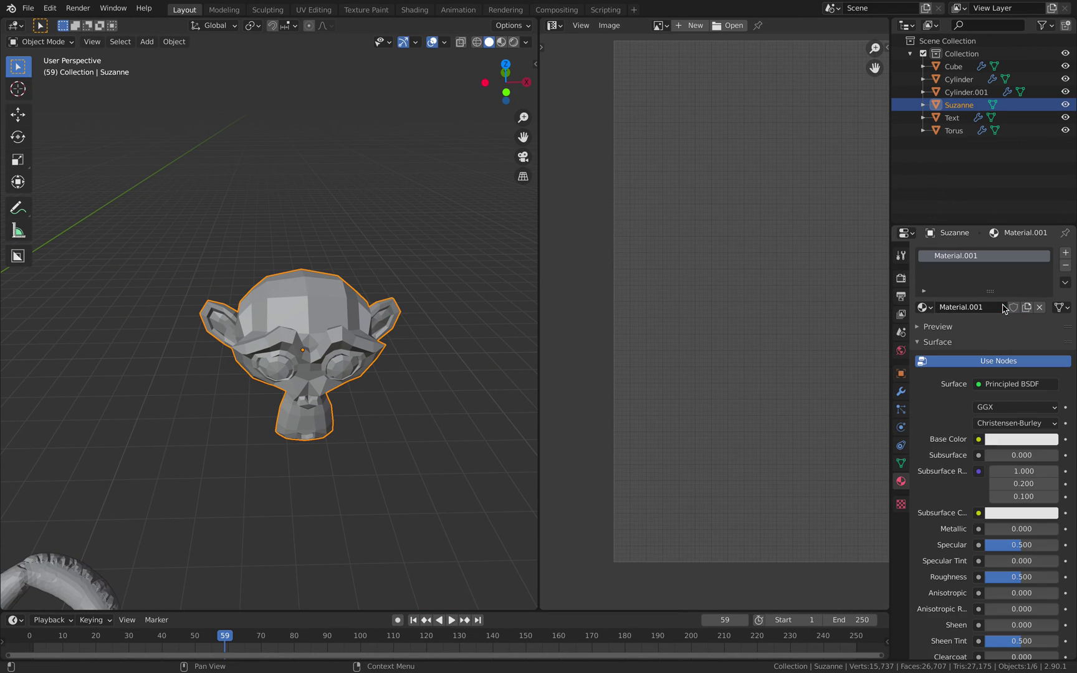
{"action": "left_click", "coordinate": [900, 391]}
{"action": "left_click", "coordinate": [957, 252]}
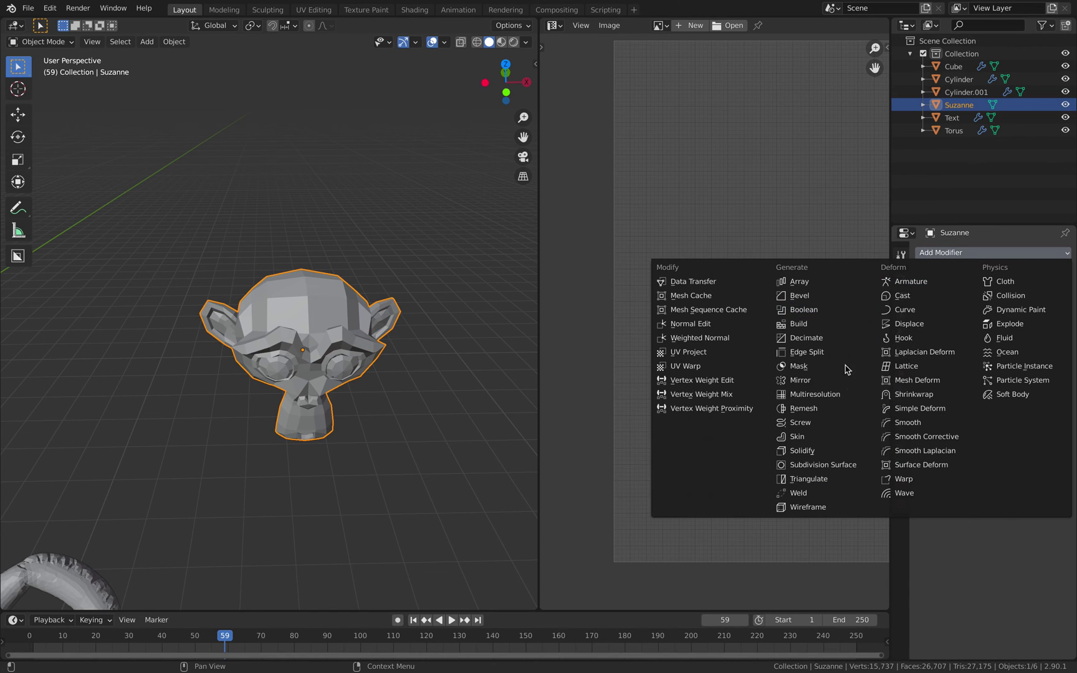
{"action": "left_click", "coordinate": [831, 412]}
{"action": "left_click_drag", "start_coordinate": [1014, 309], "coordinate": [985, 309]}
{"action": "middle_click_drag", "start_coordinate": [381, 348], "coordinate": [340, 380]}
{"action": "scroll", "coordinate": [340, 380], "scroll_direction": "up", "scroll_amount": 4}
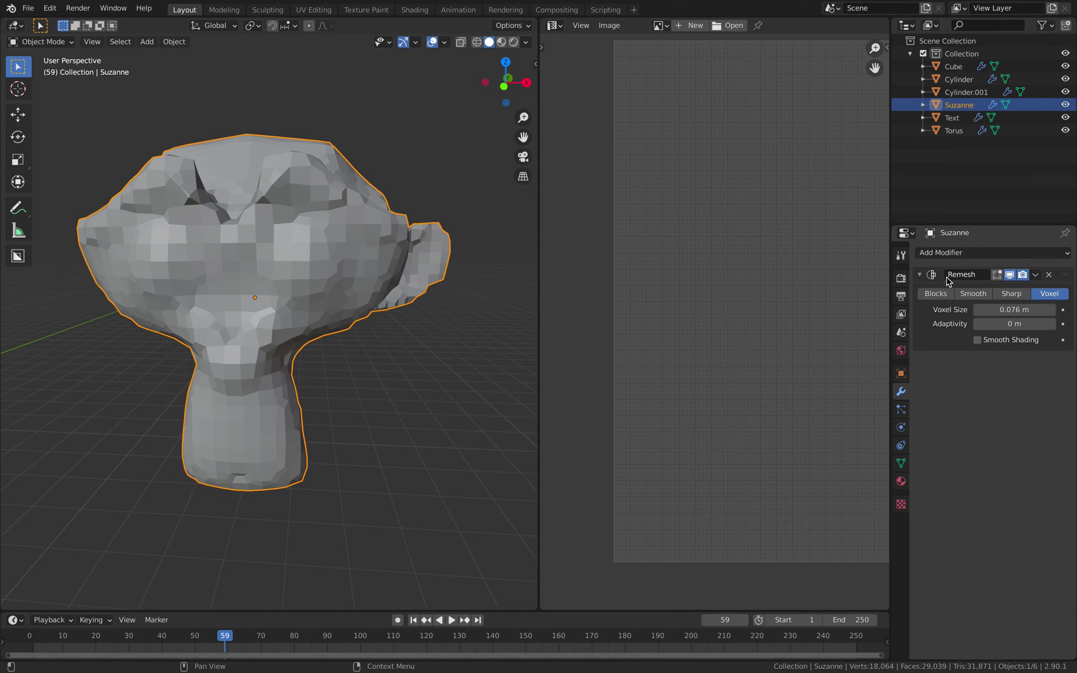
Apply the Remesh modifier to the monkey.
{"action": "key", "text": "ctrl+a"}
{"action": "scroll", "coordinate": [247, 319], "scroll_direction": "down", "scroll_amount": 3}
{"action": "middle_click_drag", "start_coordinate": [246, 319], "coordinate": [260, 297]}
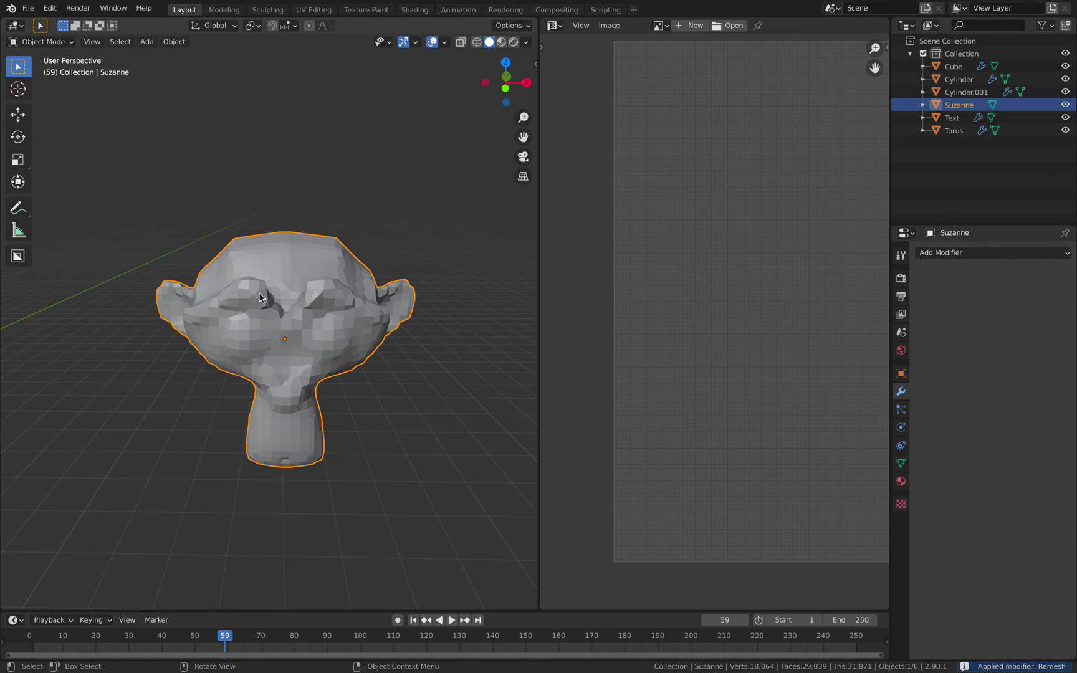
Switch the monkey to Sculpt Mode, expand the list of brushes to show names, and choose Draw Face Sets.
{"action": "left_click", "coordinate": [48, 42]}
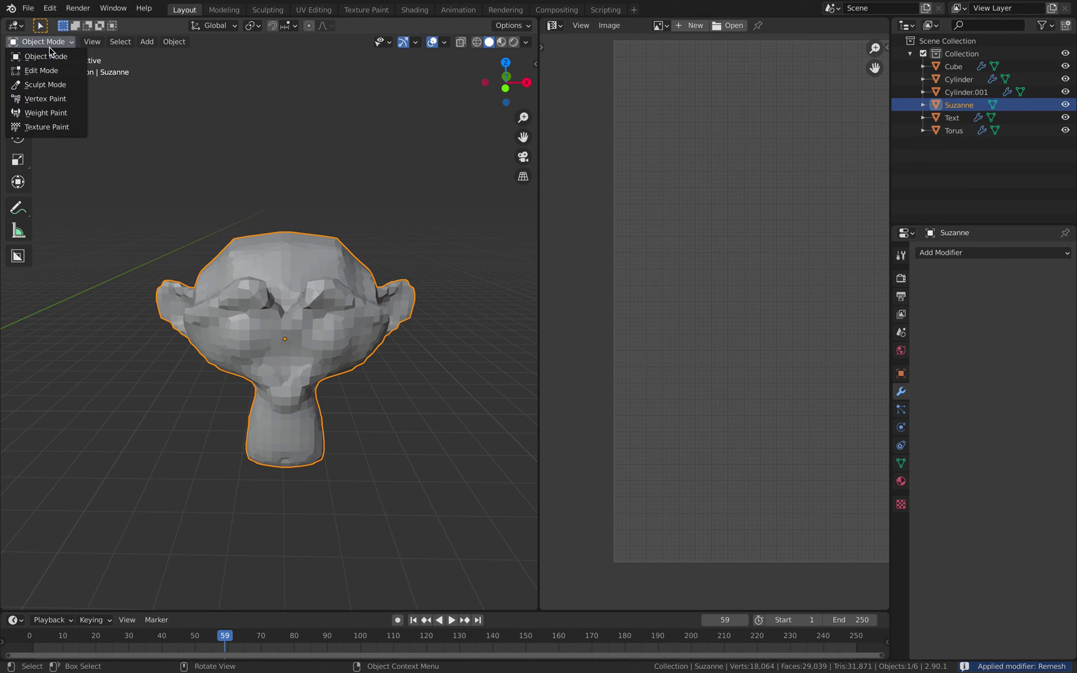
{"action": "left_click", "coordinate": [48, 90]}
{"action": "left_click_drag", "start_coordinate": [33, 302], "coordinate": [113, 311]}
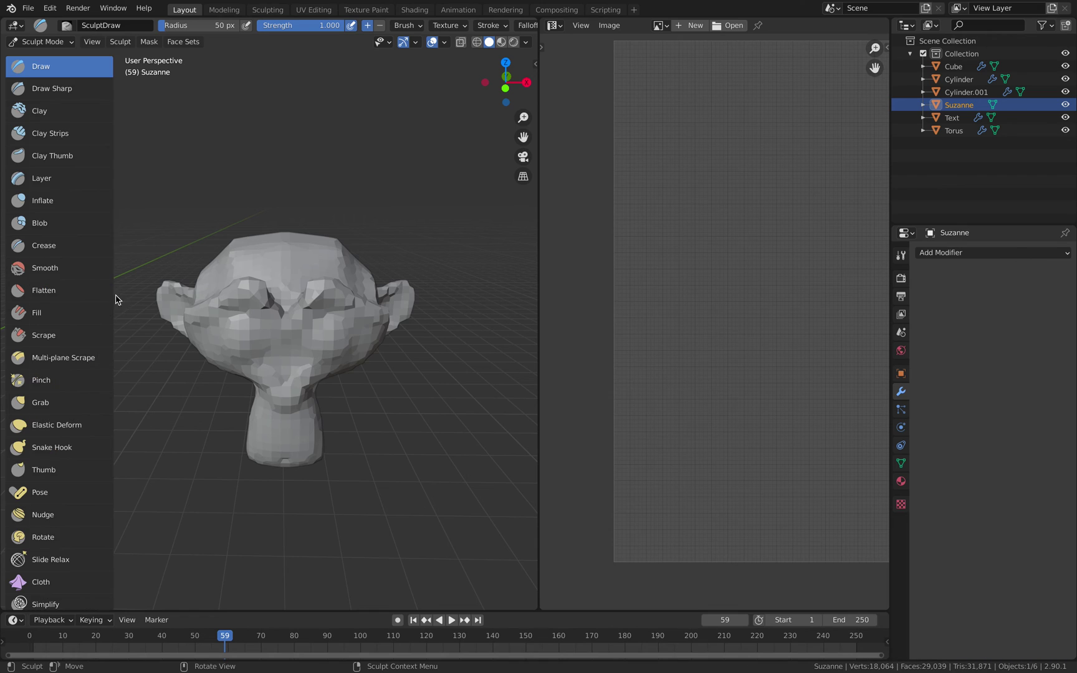
{"action": "scroll", "coordinate": [85, 497], "scroll_direction": "down", "scroll_amount": 4}
{"action": "scroll", "coordinate": [75, 498], "scroll_direction": "down", "scroll_amount": 4}
{"action": "left_click", "coordinate": [63, 449]}
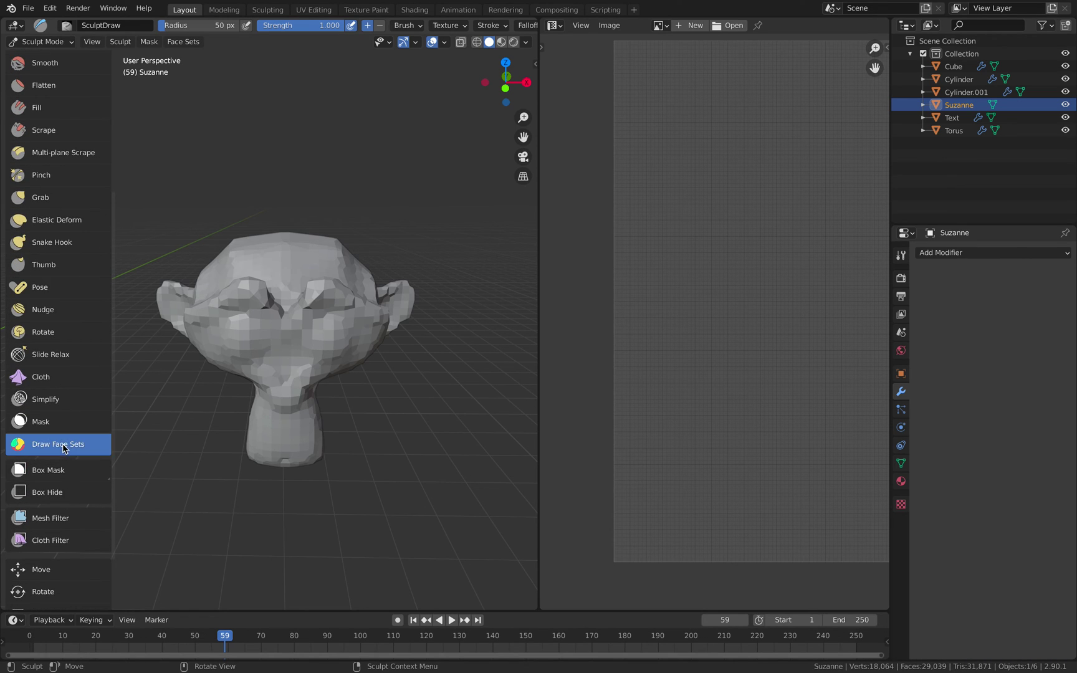
Paint separate face sets over the monkey's eyes, its nose and the lower part of its muzzle.
{"action": "middle_click_drag", "start_coordinate": [291, 377], "coordinate": [291, 355]}
{"action": "middle_click_drag", "start_coordinate": [345, 249], "coordinate": [347, 316], "text": "shift"}
{"action": "left_click_drag", "start_coordinate": [332, 310], "coordinate": [327, 313]}
{"action": "left_click_drag", "start_coordinate": [291, 368], "coordinate": [283, 373]}
{"action": "mouse_move", "coordinate": [287, 447]}
{"action": "left_mouse_down"}
{"action": "mouse_move", "coordinate": [304, 441]}
{"action": "mouse_move", "coordinate": [286, 426]}
{"action": "left_mouse_up"}
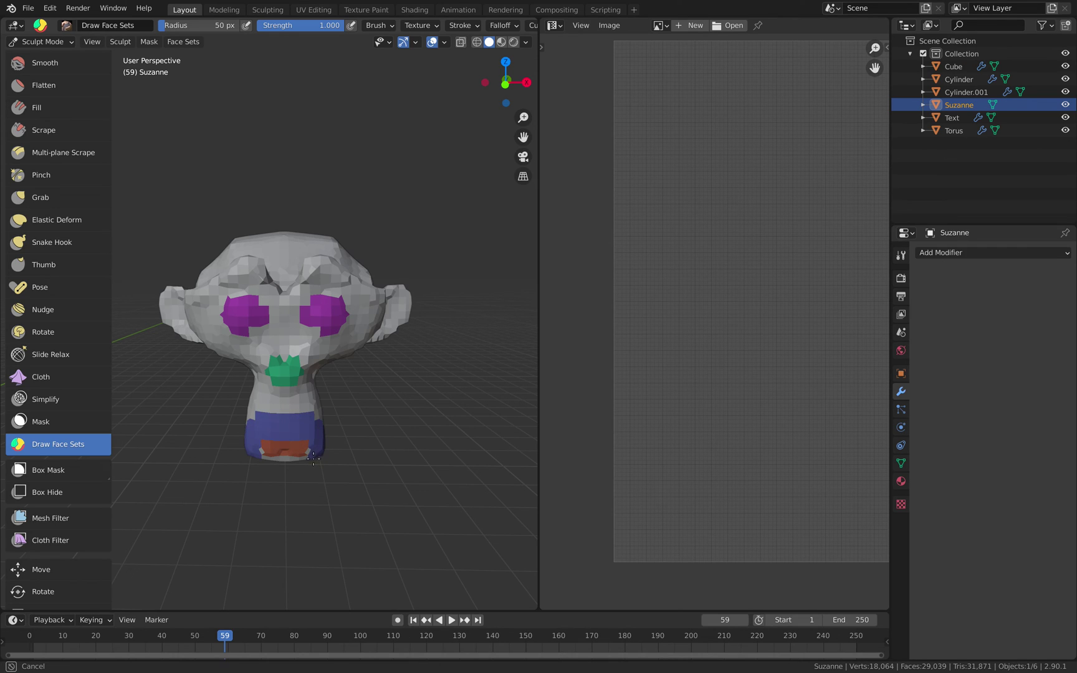
{"action": "left_click_drag", "start_coordinate": [317, 426], "coordinate": [316, 426]}
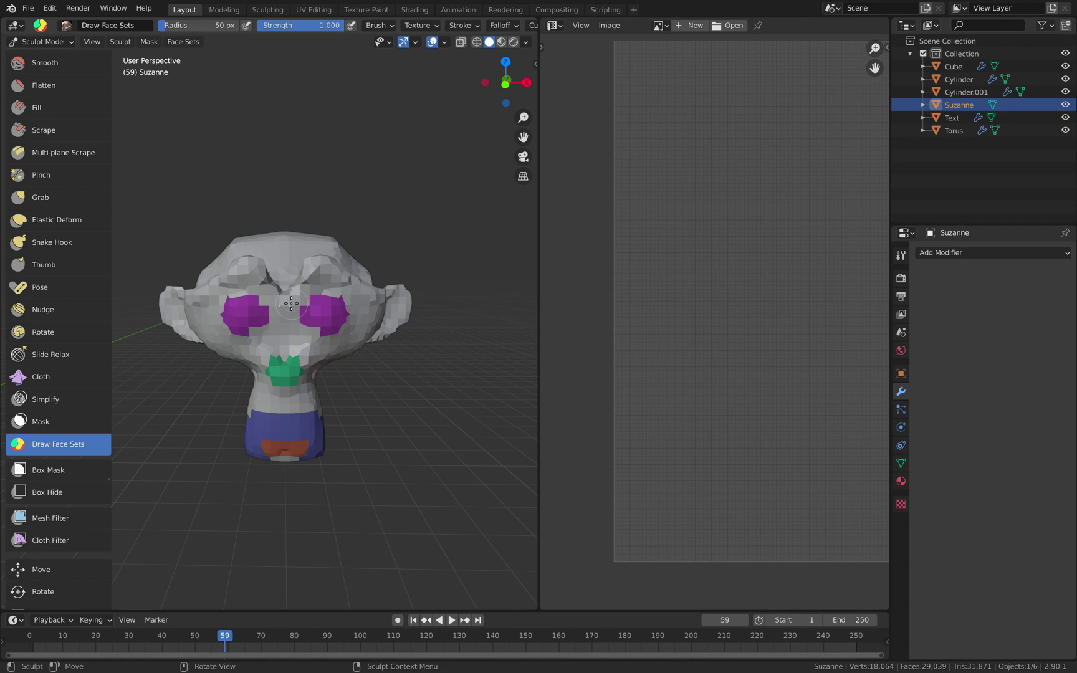
Paint a face set over one of the monkey's ears and another one inside the ear.
{"action": "middle_click_drag", "start_coordinate": [344, 309], "coordinate": [318, 307]}
{"action": "scroll", "coordinate": [314, 308], "scroll_direction": "up", "scroll_amount": 3}
{"action": "mouse_move", "coordinate": [281, 305]}
{"action": "left_mouse_down"}
{"action": "mouse_move", "coordinate": [290, 319]}
{"action": "mouse_move", "coordinate": [304, 314]}
{"action": "mouse_move", "coordinate": [285, 333]}
{"action": "mouse_move", "coordinate": [253, 335]}
{"action": "mouse_move", "coordinate": [292, 328]}
{"action": "mouse_move", "coordinate": [261, 306]}
{"action": "mouse_move", "coordinate": [297, 303]}
{"action": "left_mouse_up"}
{"action": "scroll", "coordinate": [290, 319], "scroll_direction": "down", "scroll_amount": 4}
{"action": "scroll", "coordinate": [287, 333], "scroll_direction": "up", "scroll_amount": 2}
{"action": "scroll", "coordinate": [274, 324], "scroll_direction": "up", "scroll_amount": 4}
{"action": "scroll", "coordinate": [258, 308], "scroll_direction": "down", "scroll_amount": 3}
{"action": "scroll", "coordinate": [253, 310], "scroll_direction": "up", "scroll_amount": 2}
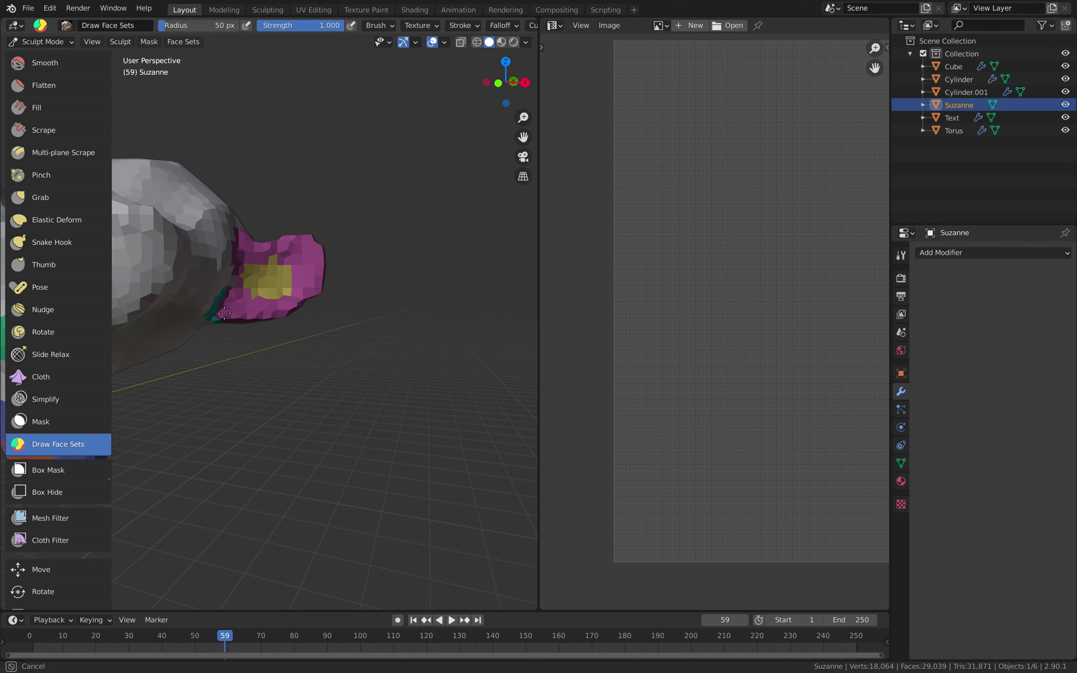
{"action": "scroll", "coordinate": [226, 312], "scroll_direction": "down", "scroll_amount": 3}
Paint further face sets around the monkey's face and head, undoing one stroke along the way.
{"action": "middle_click_drag", "start_coordinate": [237, 299], "coordinate": [248, 310]}
{"action": "left_click_drag", "start_coordinate": [252, 296], "coordinate": [185, 275]}
{"action": "mouse_move", "coordinate": [230, 356]}
{"action": "middle_mouse_down"}
{"action": "mouse_move", "coordinate": [293, 324]}
{"action": "mouse_move", "coordinate": [205, 252]}
{"action": "middle_mouse_up"}
{"action": "key", "text": "ctrl+z"}
{"action": "middle_click_drag", "start_coordinate": [353, 230], "coordinate": [303, 180], "text": "shift"}
{"action": "scroll", "coordinate": [330, 221], "scroll_direction": "down", "scroll_amount": 2}
{"action": "middle_click_drag", "start_coordinate": [338, 229], "coordinate": [330, 222]}
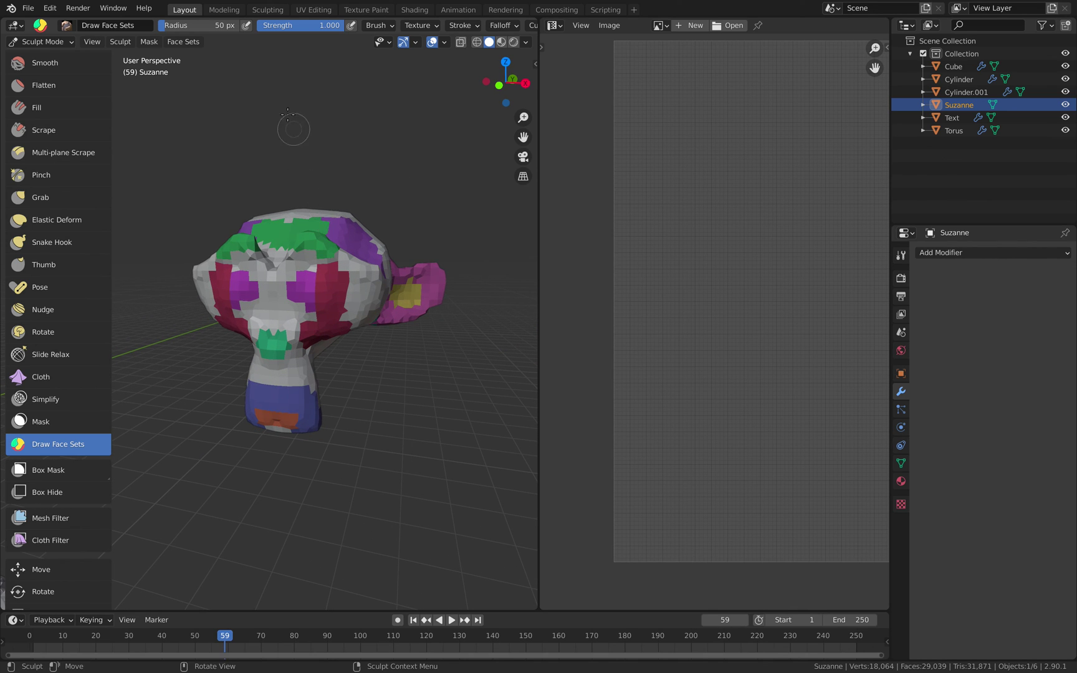
Look over the Face Sets commands and return the monkey to Object Mode.
{"action": "left_click", "coordinate": [183, 42]}
{"action": "left_click", "coordinate": [183, 42]}
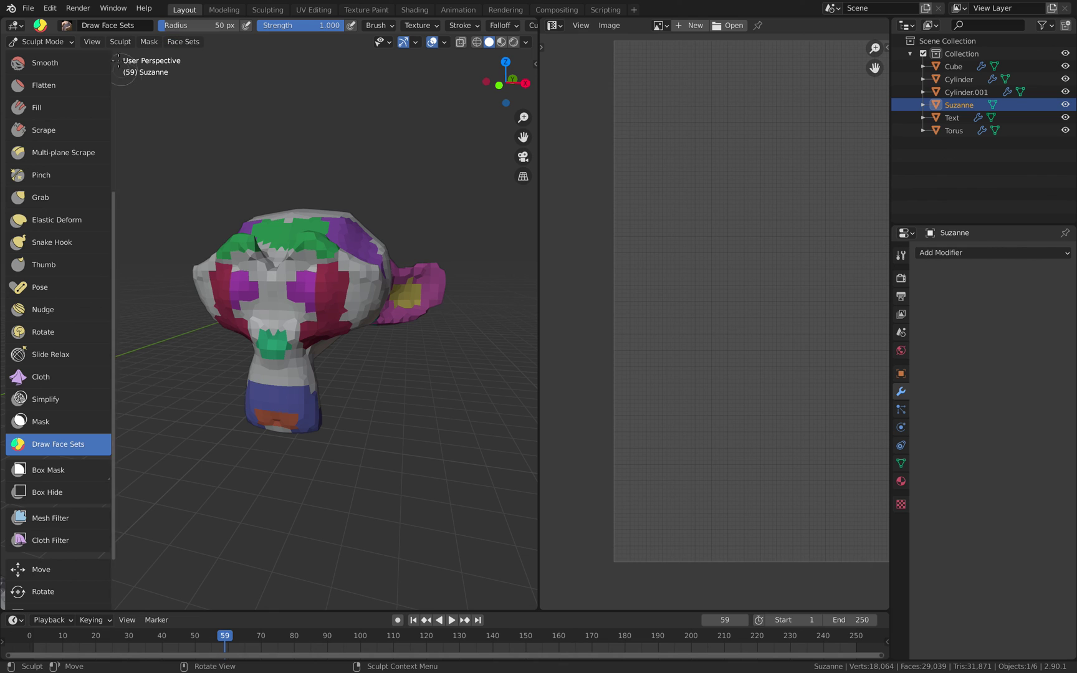
{"action": "left_click", "coordinate": [40, 42]}
{"action": "left_click", "coordinate": [34, 49]}
{"action": "middle_click_drag", "start_coordinate": [340, 209], "coordinate": [347, 205]}
{"action": "scroll", "coordinate": [413, 250], "scroll_direction": "down", "scroll_amount": 3}
Widen the 3D viewport and bring the monkey and the sewn objects into view together.
{"action": "middle_click_drag", "start_coordinate": [307, 353], "coordinate": [392, 303], "text": "shift"}
{"action": "scroll", "coordinate": [401, 285], "scroll_direction": "up", "scroll_amount": 1}
{"action": "scroll", "coordinate": [400, 285], "scroll_direction": "down", "scroll_amount": 1}
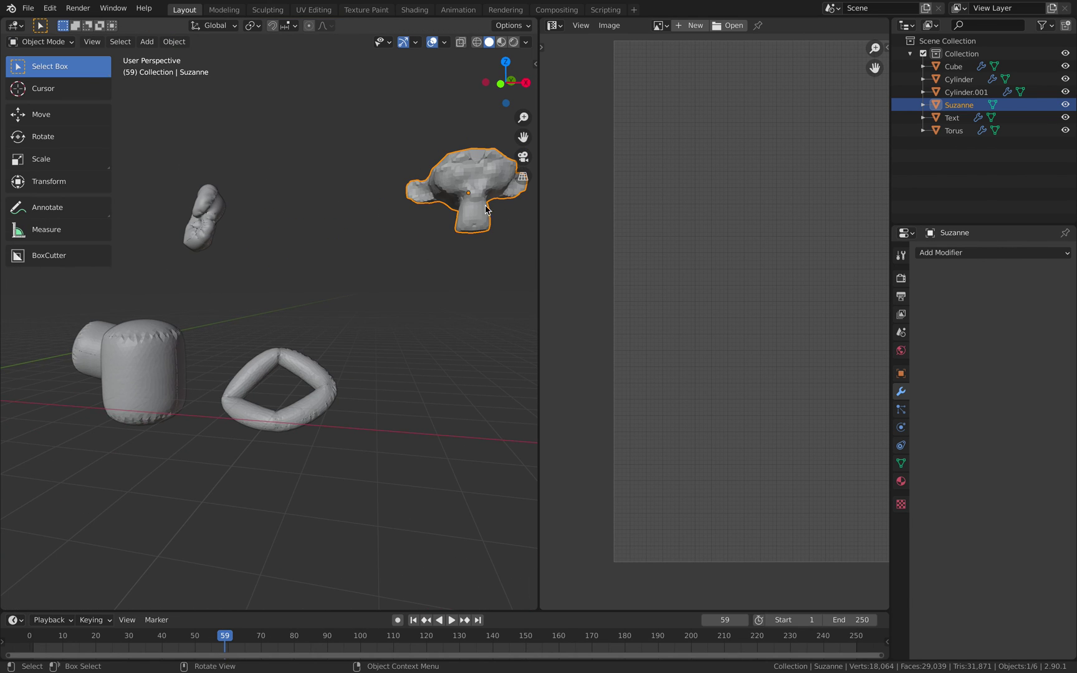
{"action": "left_click_drag", "start_coordinate": [538, 223], "coordinate": [620, 218]}
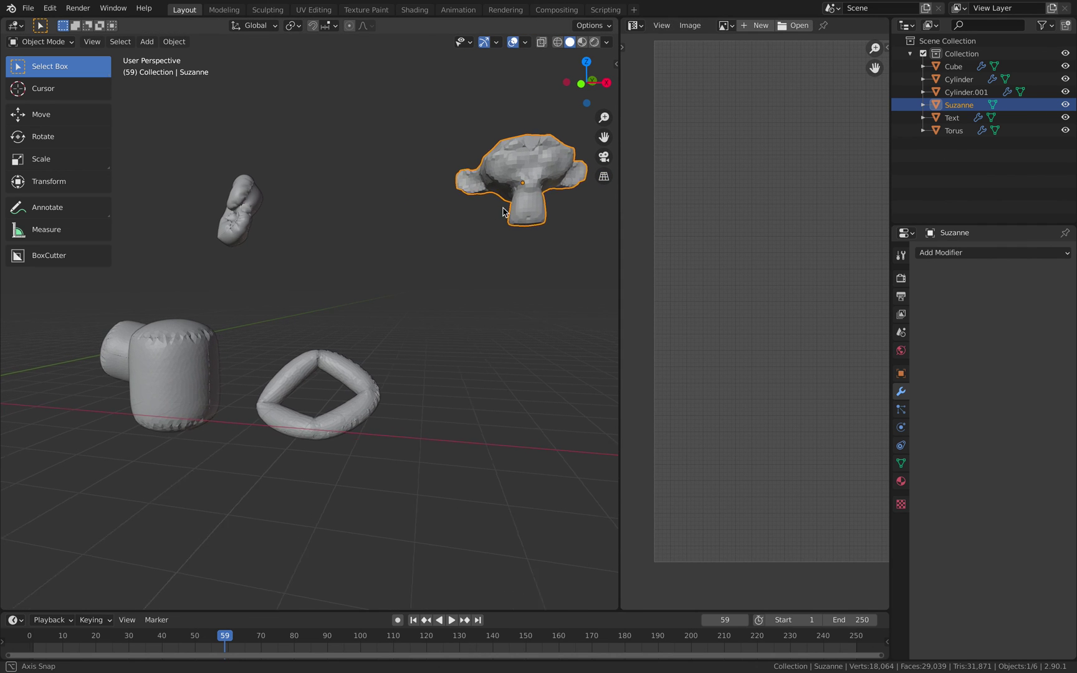
{"action": "middle_click_drag", "start_coordinate": [492, 212], "coordinate": [474, 194]}
{"action": "scroll", "coordinate": [392, 224], "scroll_direction": "up", "scroll_amount": 3}
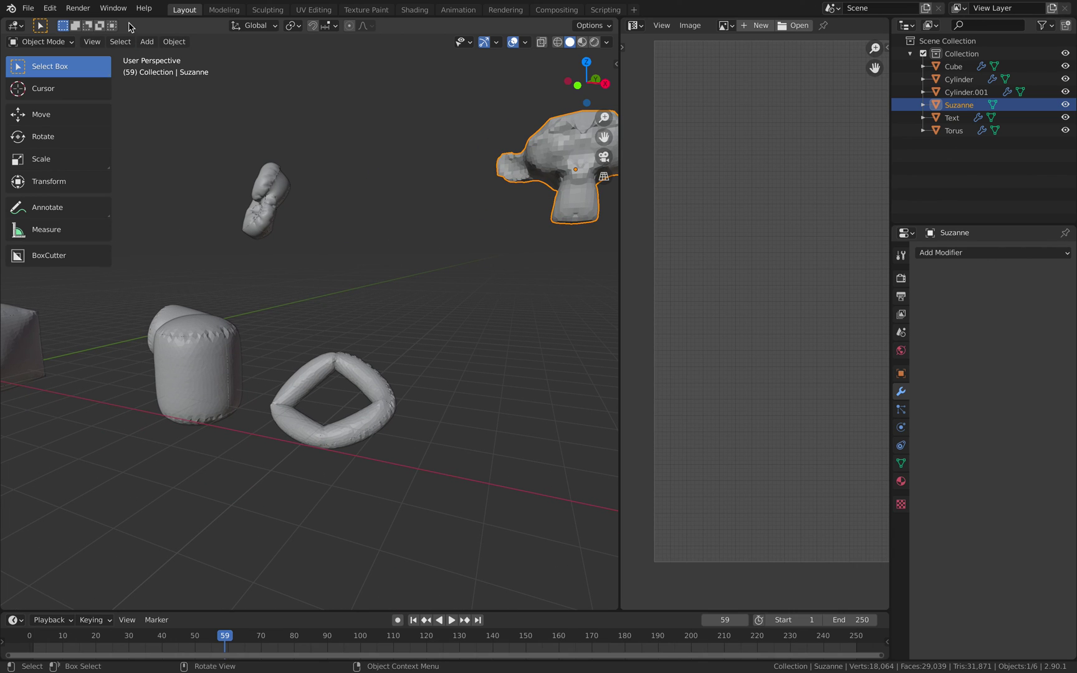
Look over the Seams to Sewing Pattern commands for the monkey, clear the selection, and view all the objects.
{"action": "left_click", "coordinate": [174, 41]}
{"action": "mouse_move", "coordinate": [240, 447]}
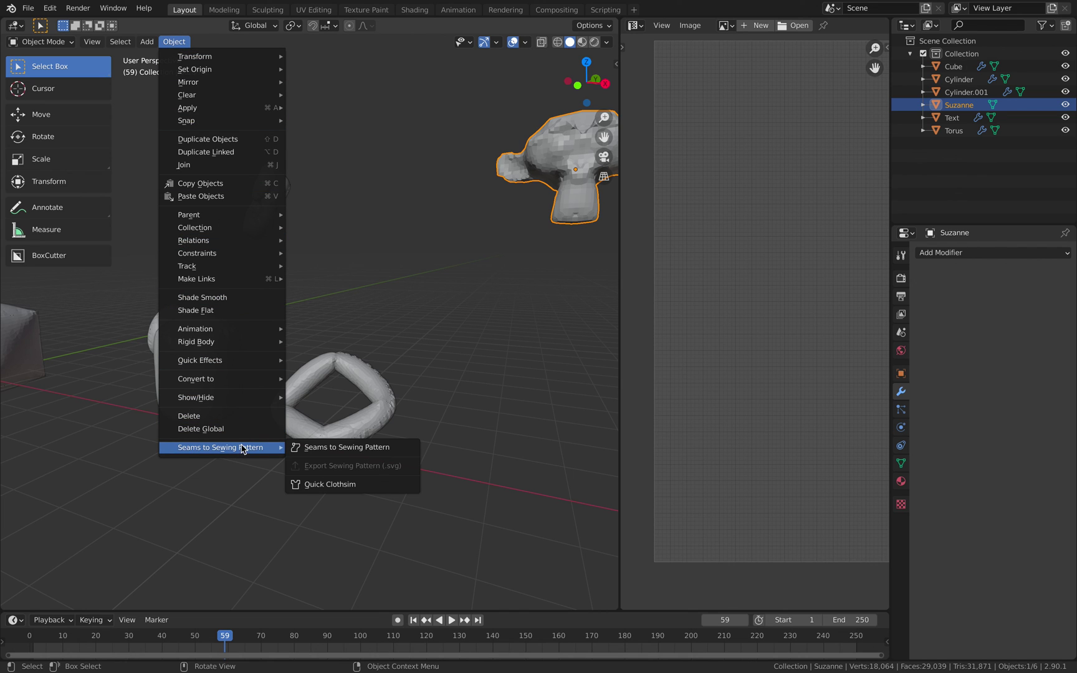
{"action": "left_click", "coordinate": [365, 446]}
{"action": "scroll", "coordinate": [396, 311], "scroll_direction": "down", "scroll_amount": 5}
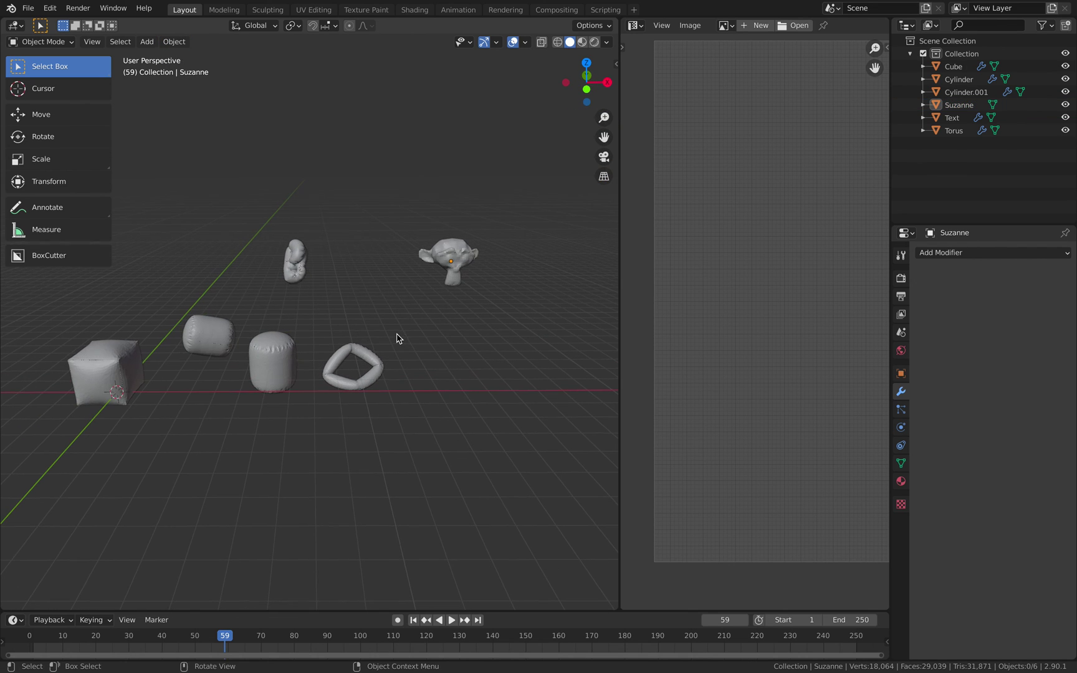